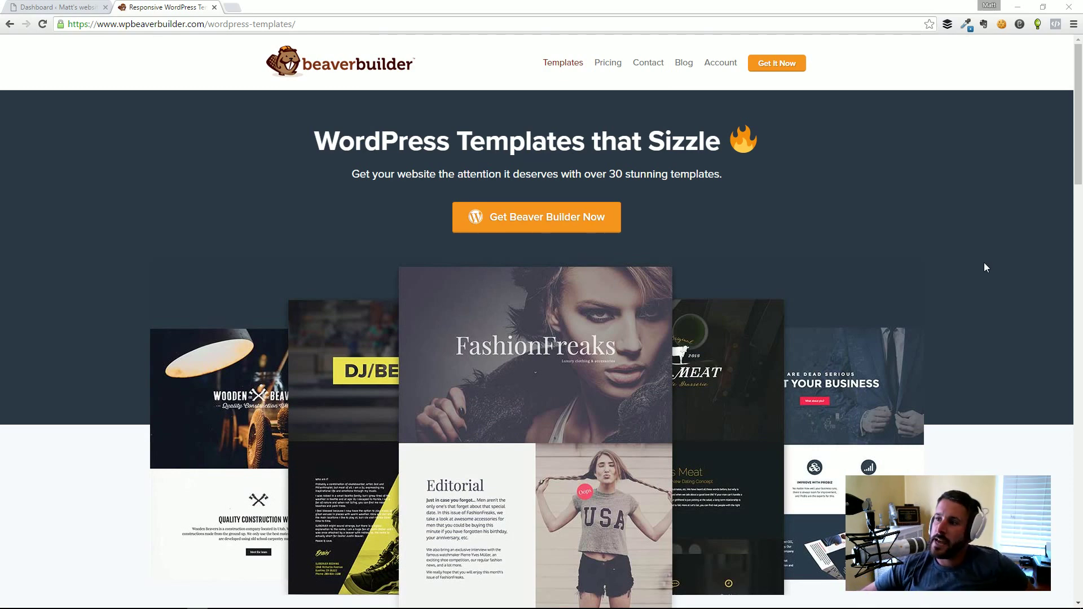
- Go to the Beaver Builder home page through its logo and scroll through the page
click(320, 57)
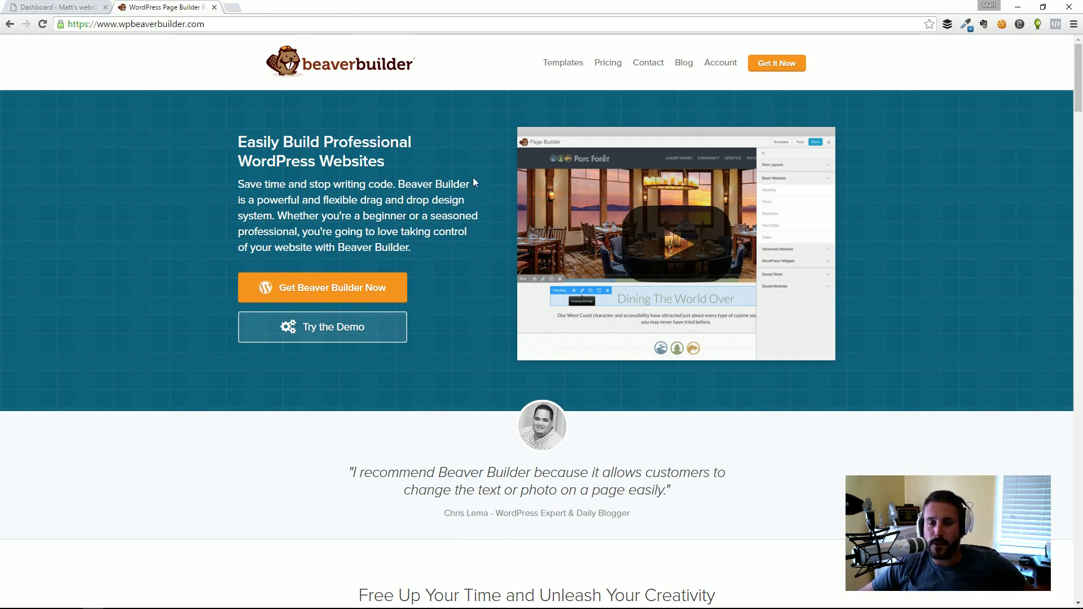
scroll(423, 195, down, 3)
scroll(422, 192, up, 3)
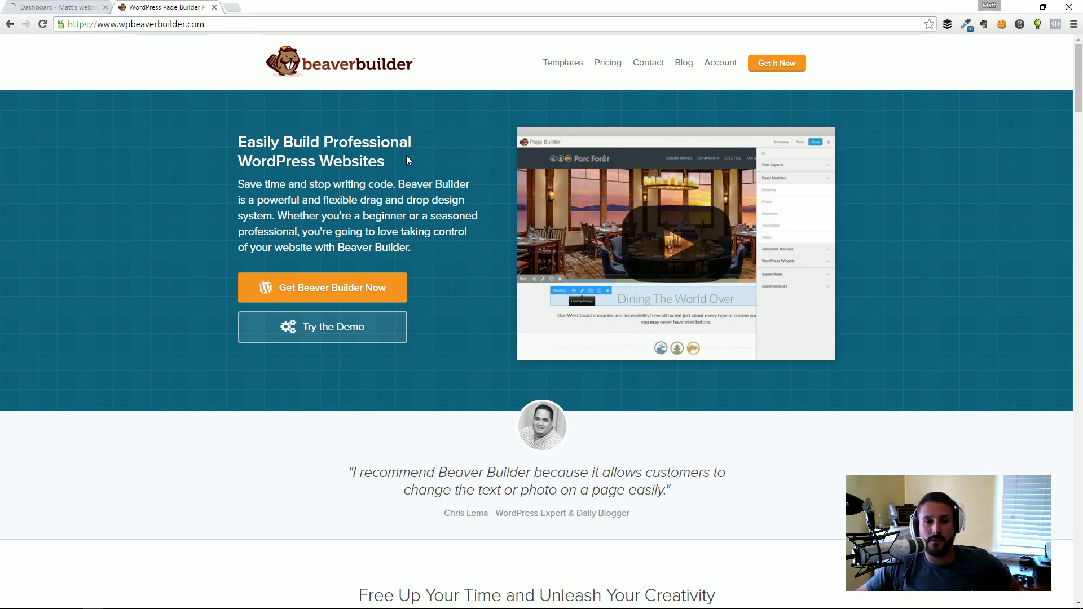
scroll(381, 197, down, 8)
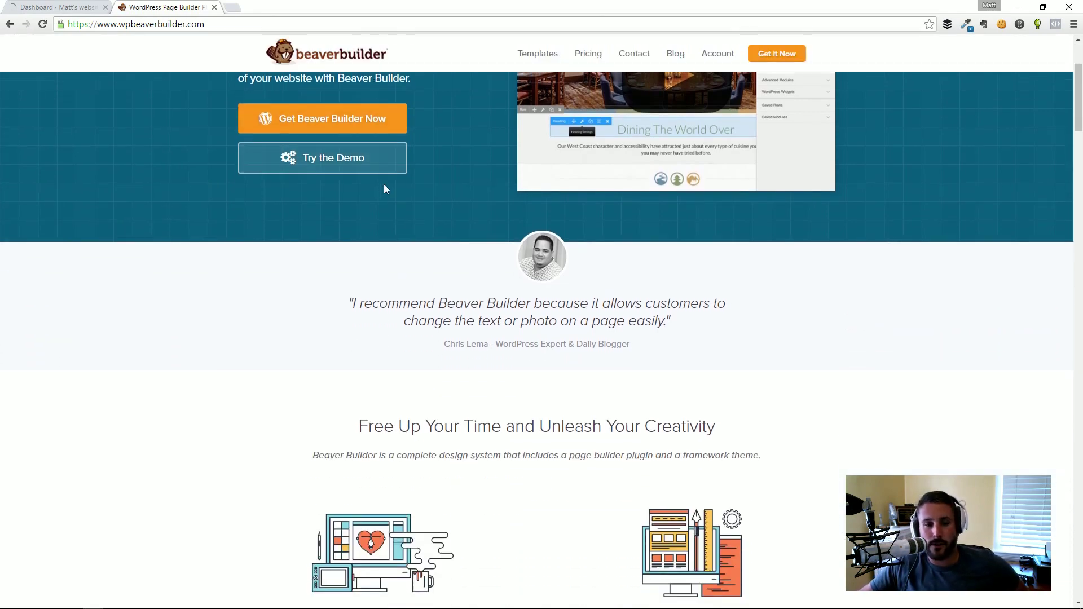
scroll(440, 227, down, 20)
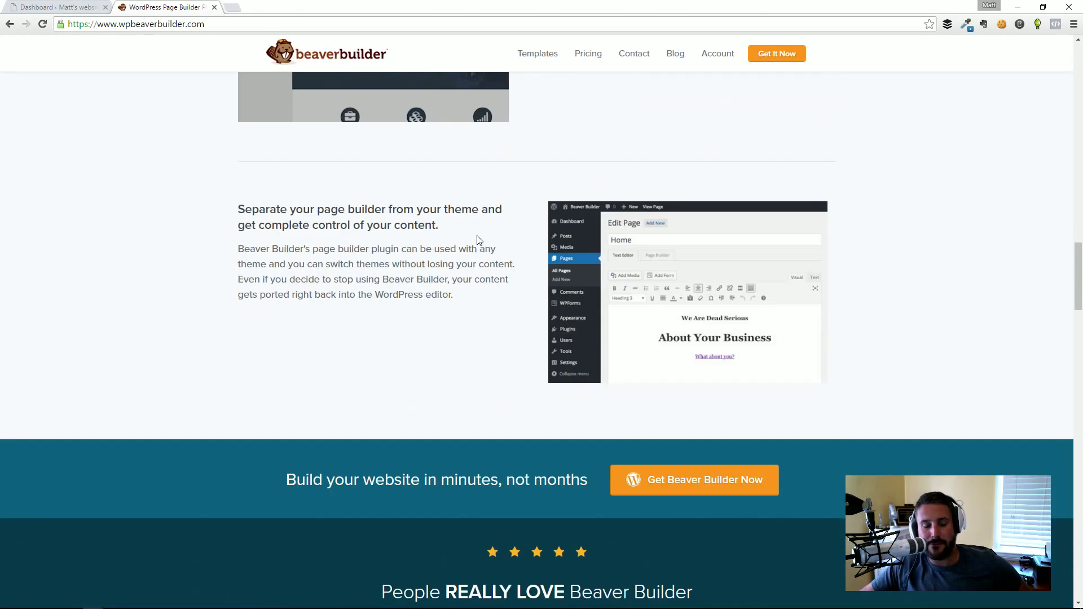
scroll(485, 225, up, 20)
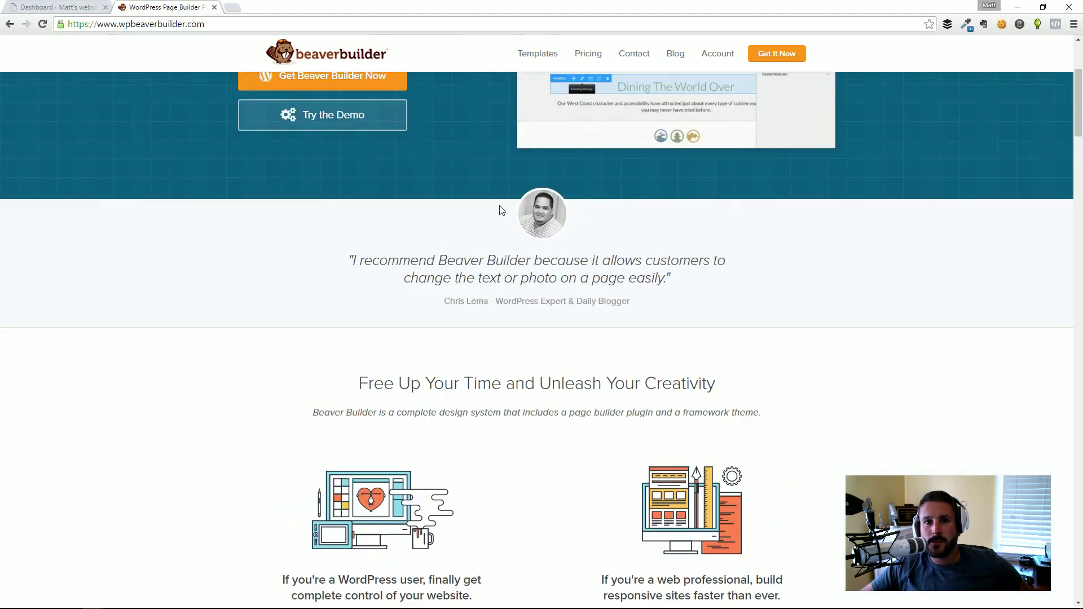
scroll(502, 210, up, 5)
- View the pricing plans (Agency $399, Pro $199, Standard $99), then return to the WordPress dashboard
click(602, 72)
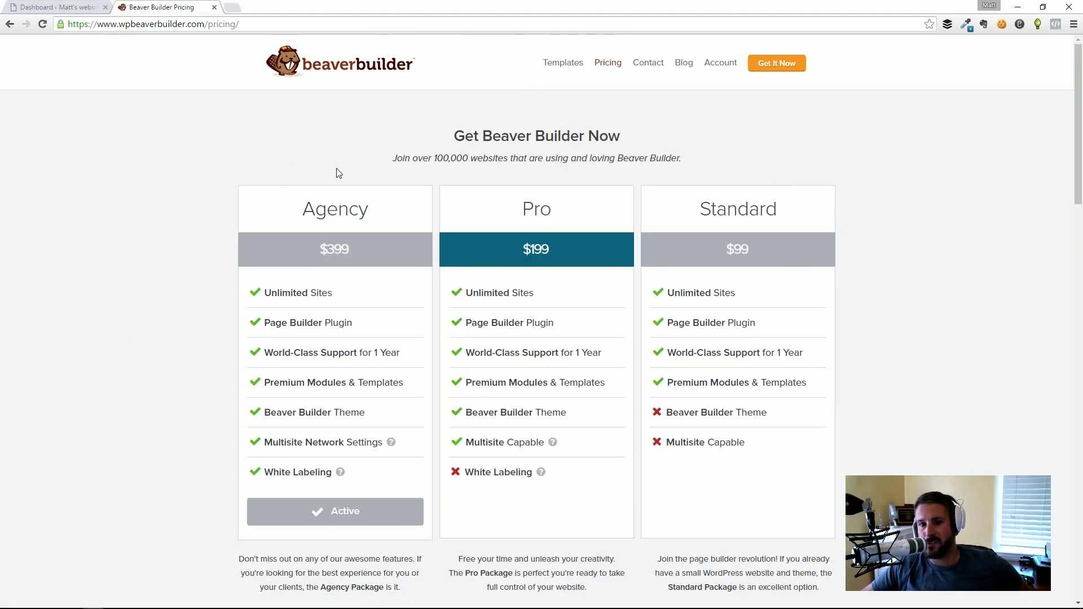
scroll(600, 208, down, 1)
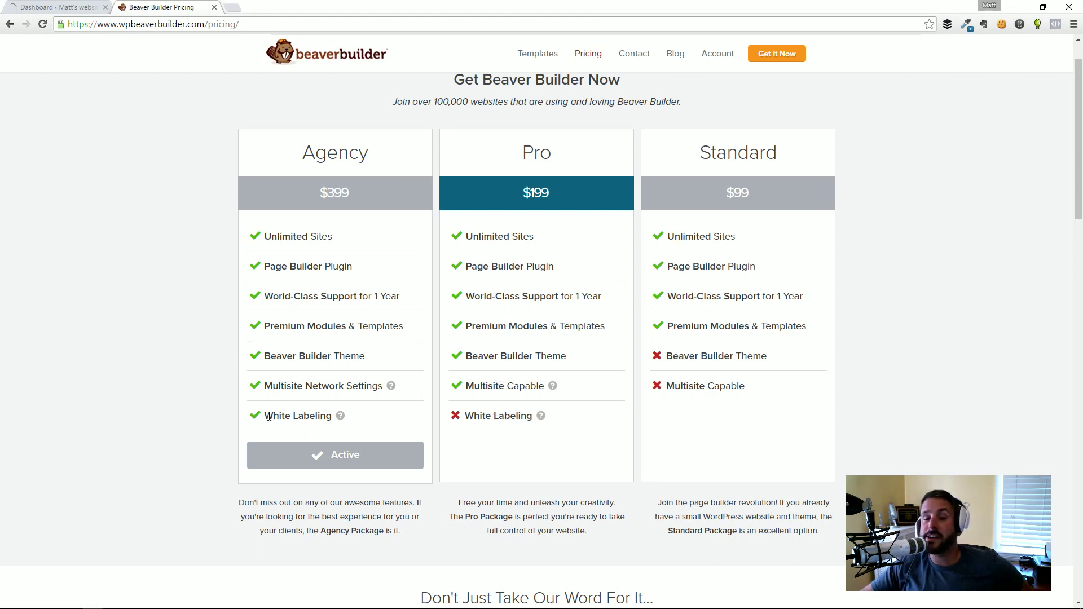
click(51, 7)
- Open Settings > Page Builder and show its Branding tab with Plugin Name 'Page Builder'
mouse_move(53, 275)
mouse_move(59, 296)
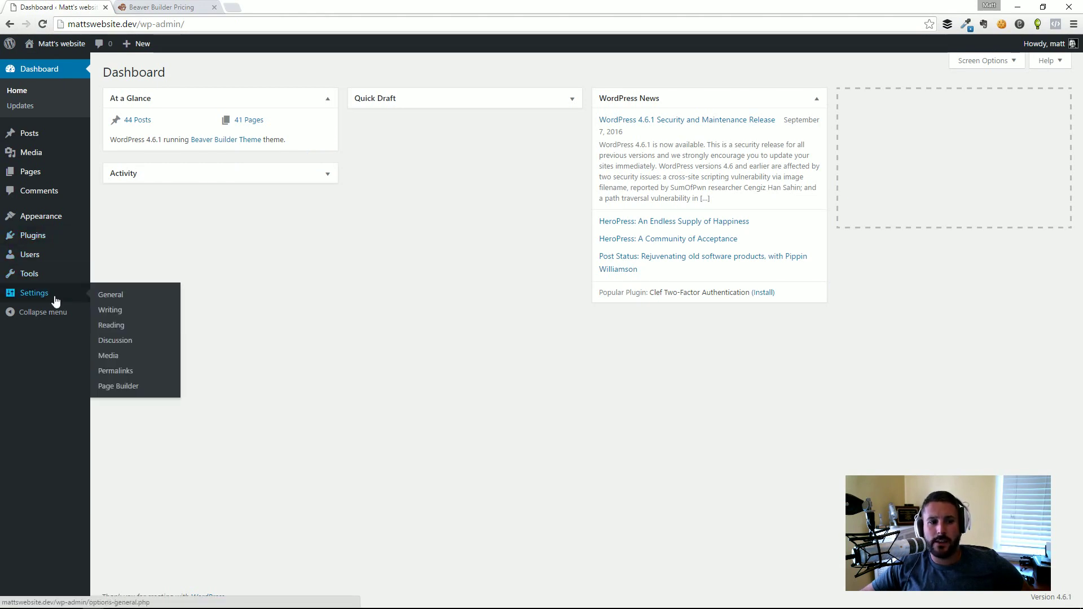
click(131, 386)
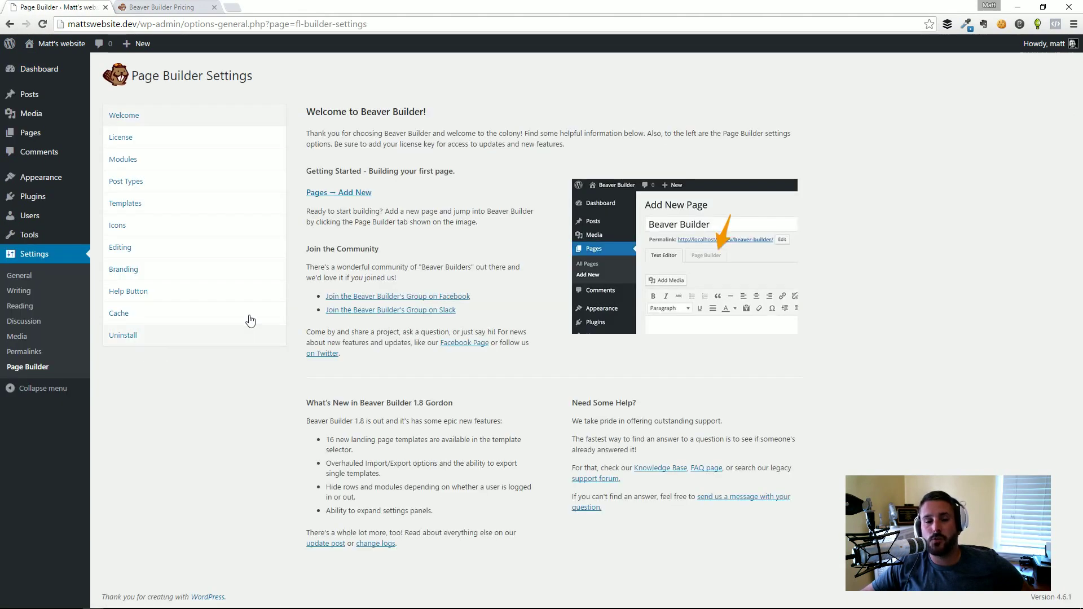
click(170, 274)
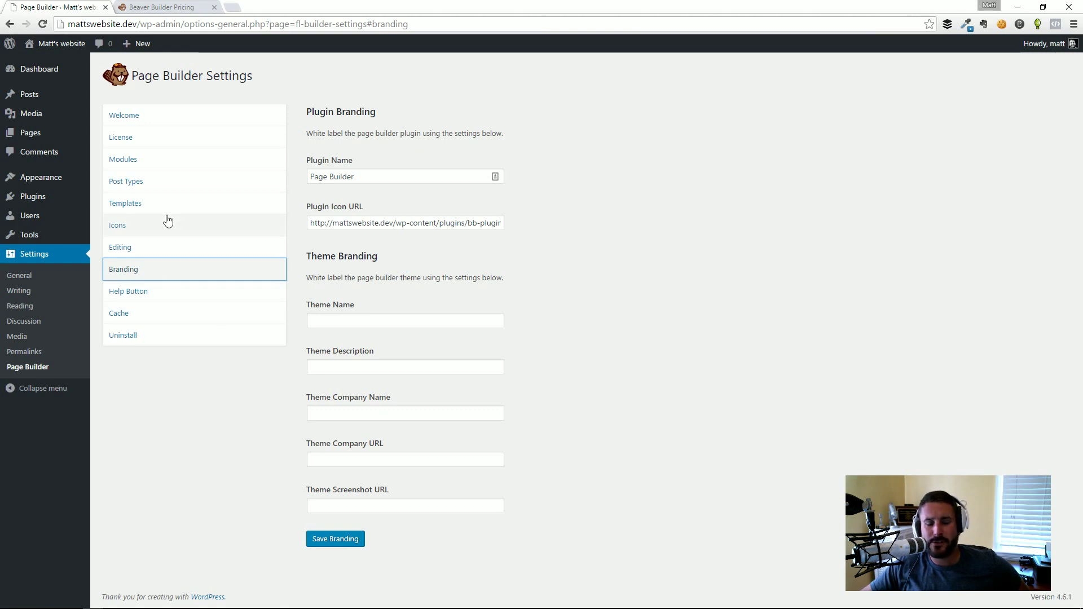
- Switch to the License tab of Page Builder Settings to check the subscription status
click(451, 117)
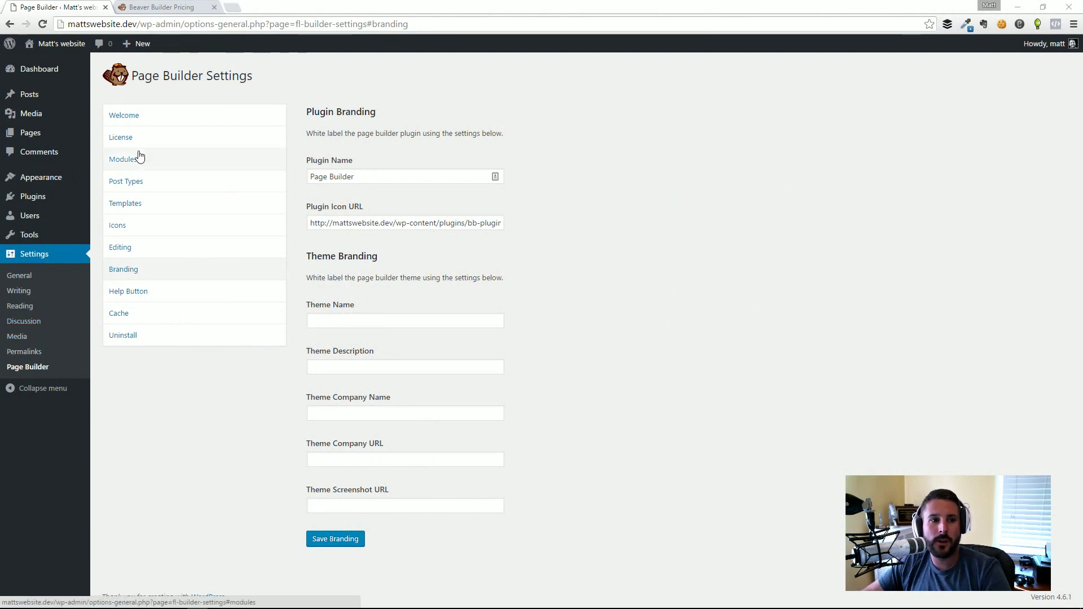
- Review the enabled module checkboxes, then show Post Types, where Pages is enabled but not Posts
click(170, 139)
click(168, 163)
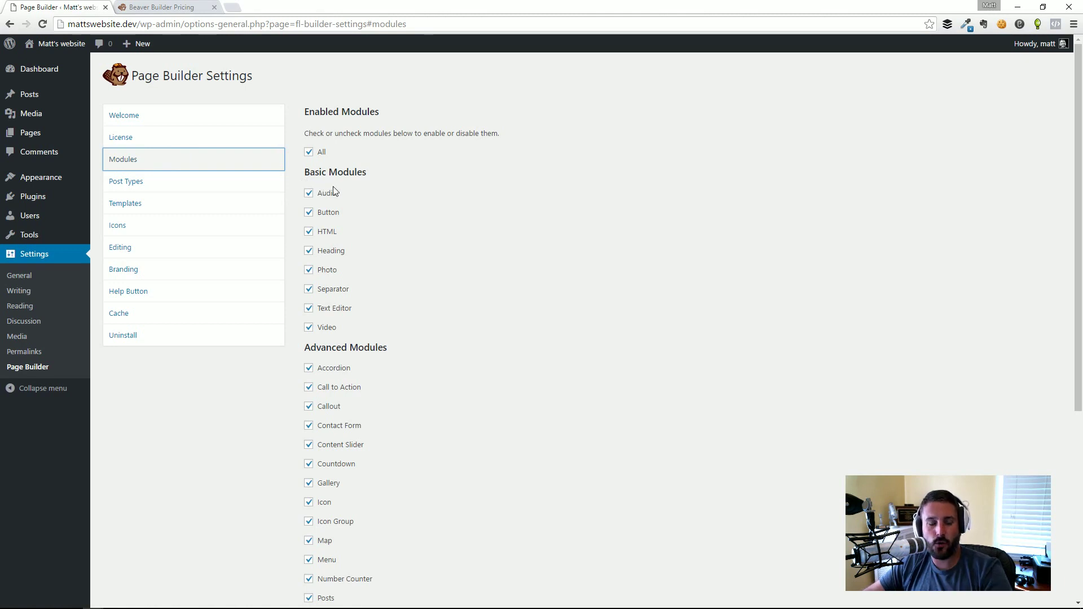
scroll(337, 192, down, 3)
scroll(471, 205, up, 2)
scroll(472, 204, up, 2)
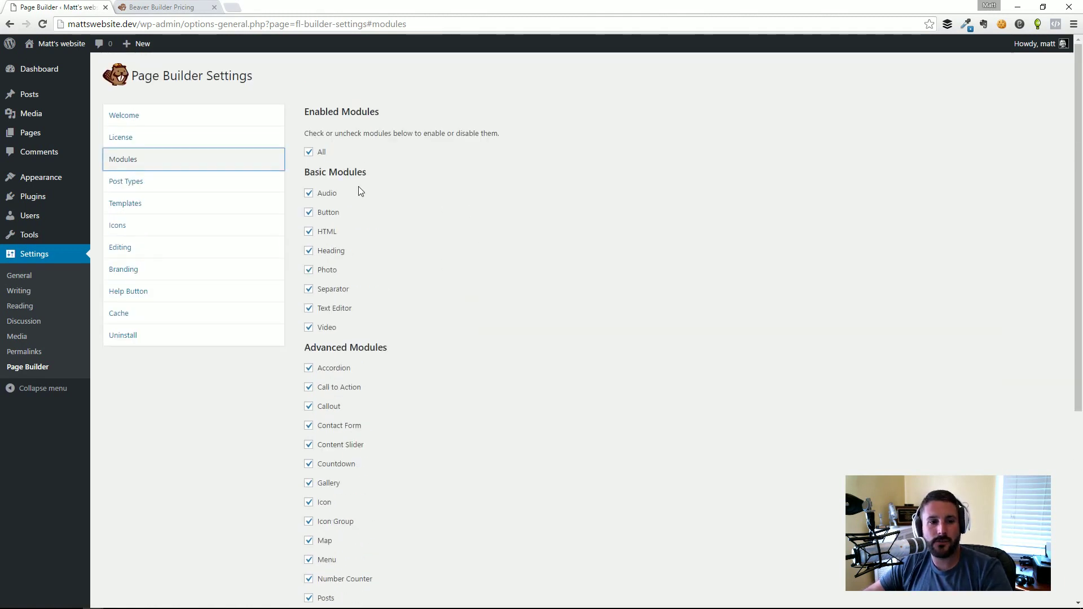
scroll(389, 249, down, 5)
scroll(387, 243, up, 5)
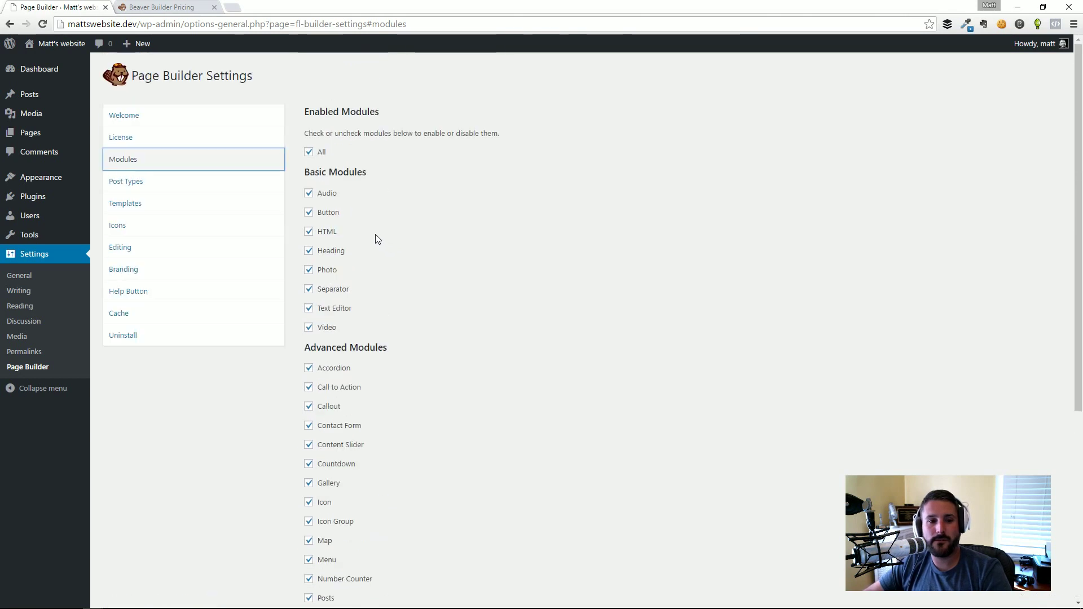
scroll(399, 256, down, 4)
scroll(404, 222, up, 2)
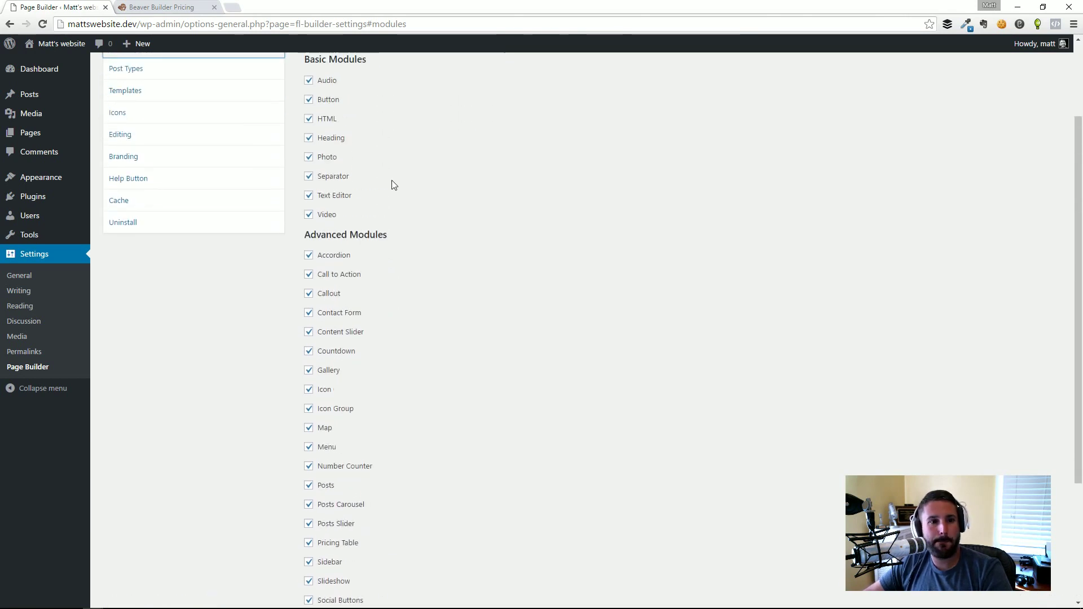
scroll(367, 195, up, 2)
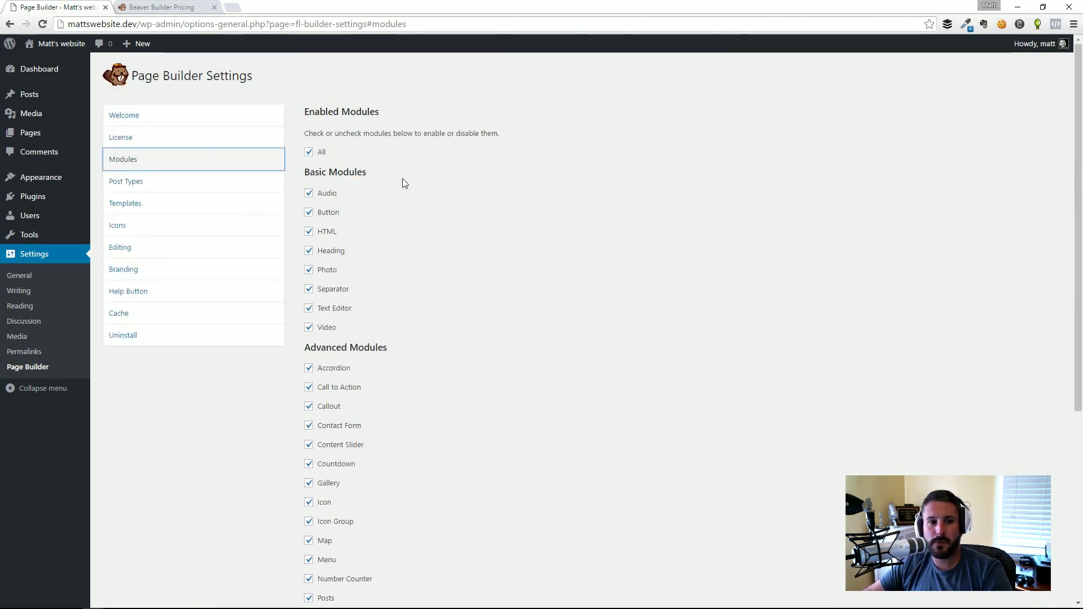
scroll(401, 330, down, 2)
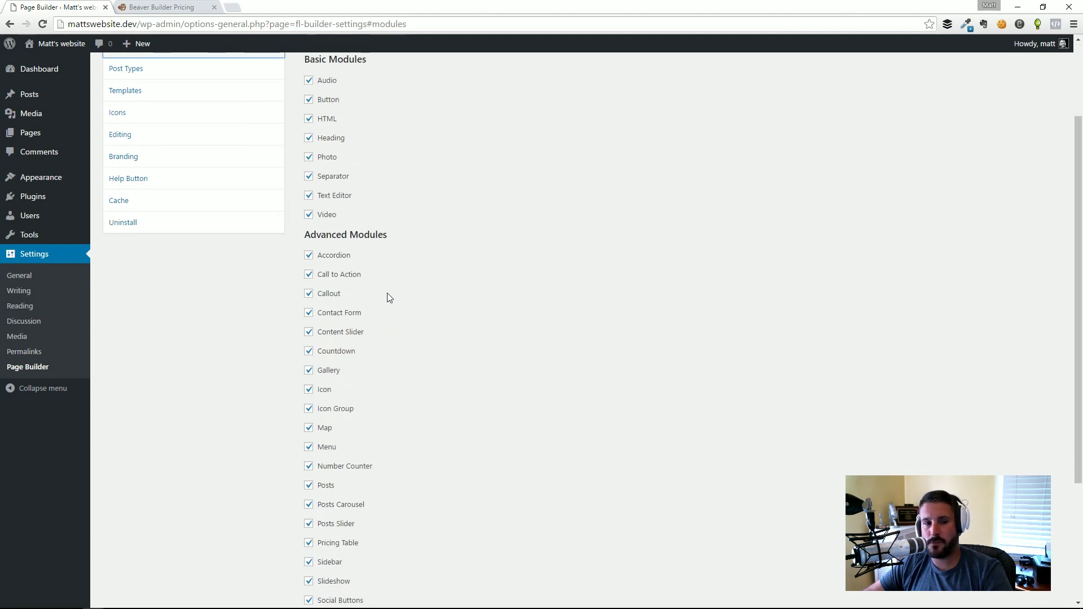
scroll(372, 285, up, 2)
scroll(356, 276, down, 2)
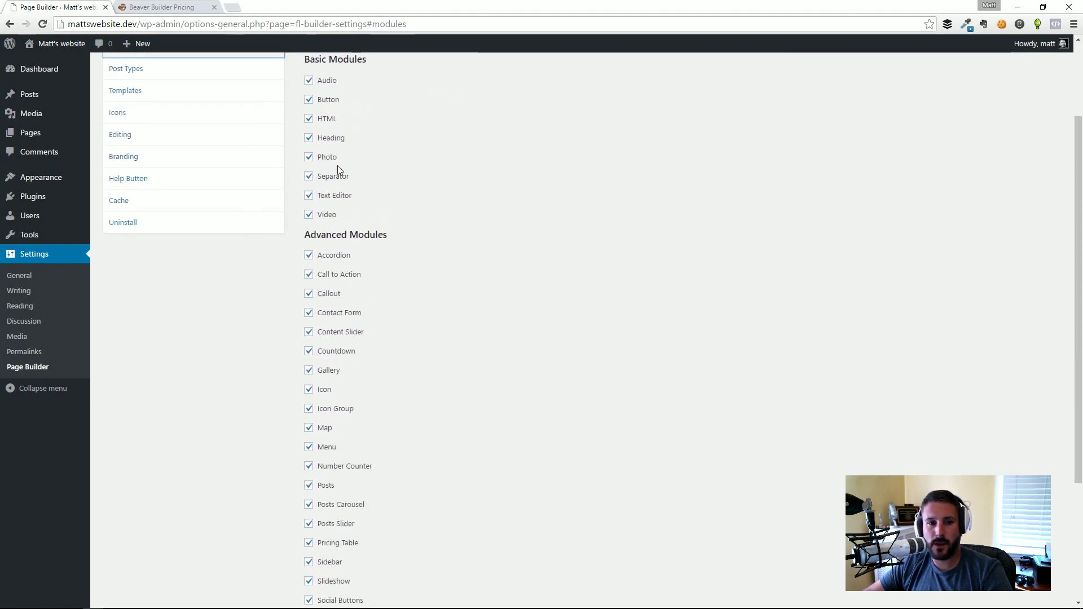
scroll(370, 215, up, 2)
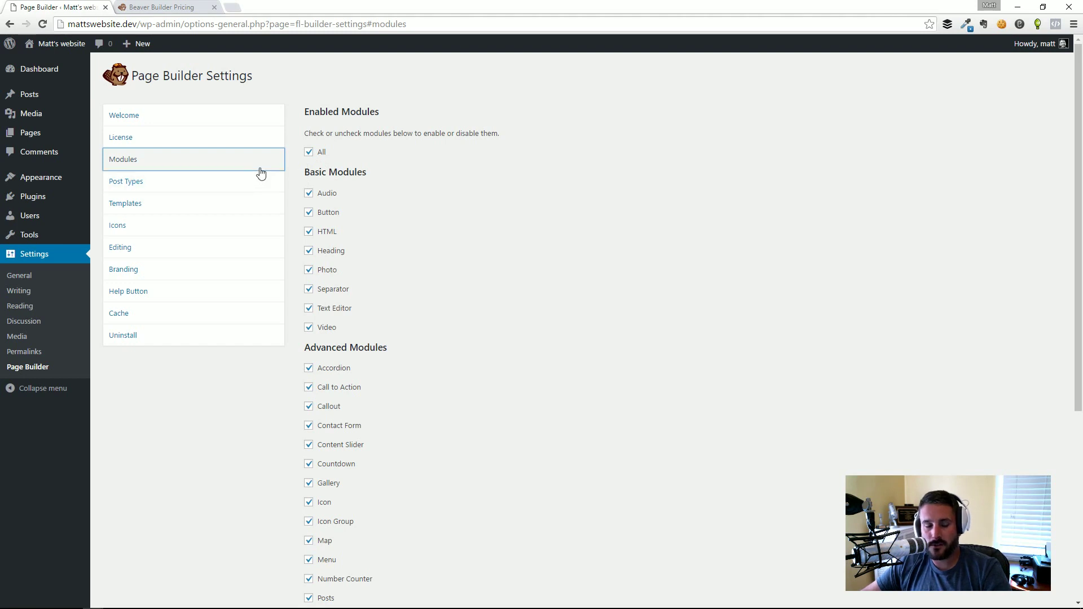
scroll(290, 257, down, 3)
scroll(290, 258, up, 3)
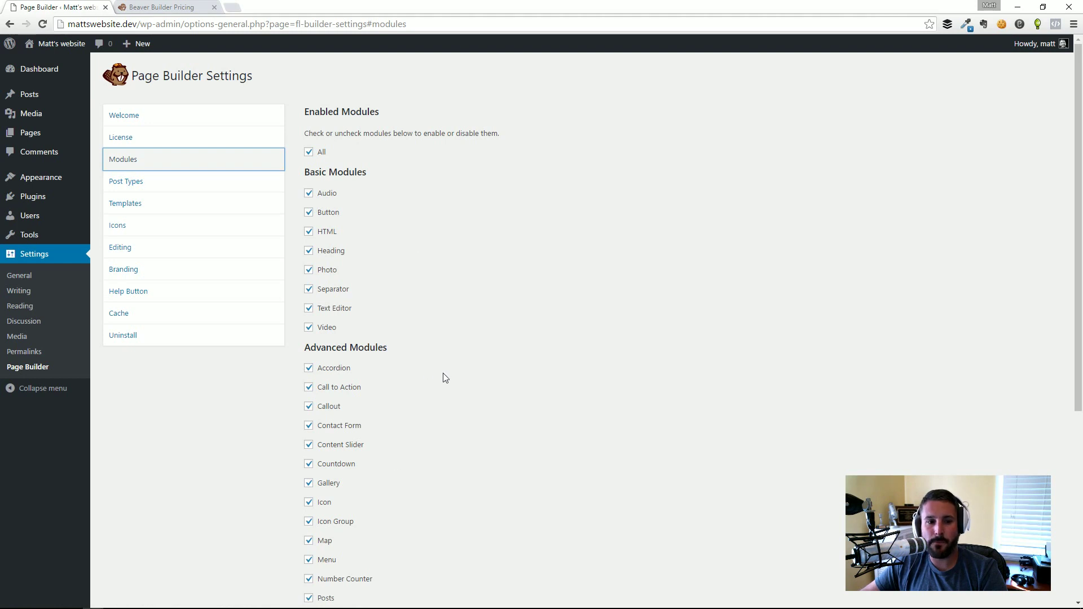
scroll(404, 447, down, 2)
scroll(447, 254, up, 2)
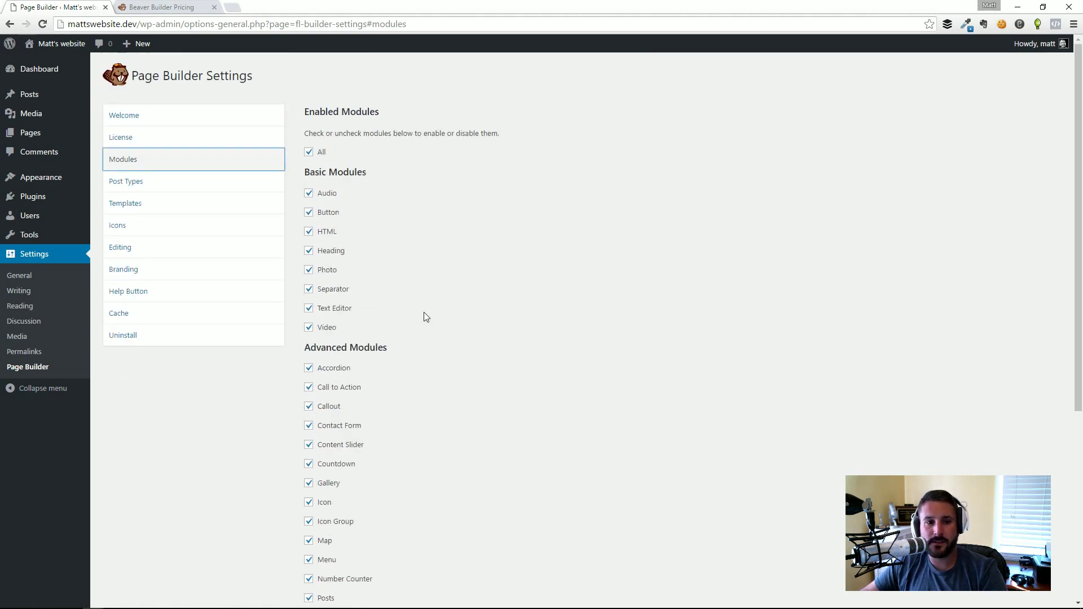
scroll(411, 378, down, 1)
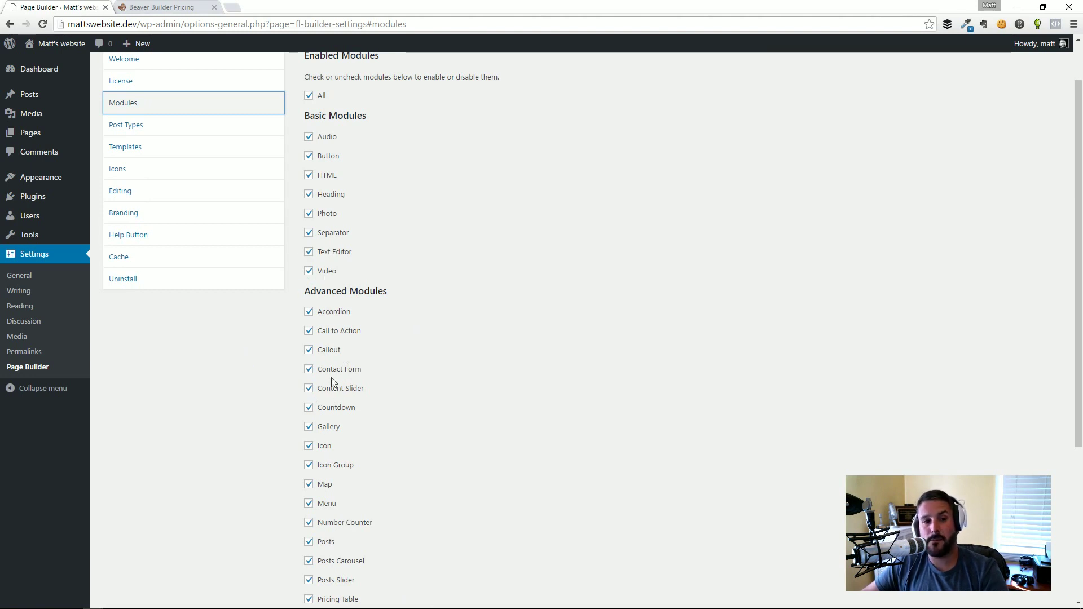
scroll(140, 286, up, 1)
click(148, 183)
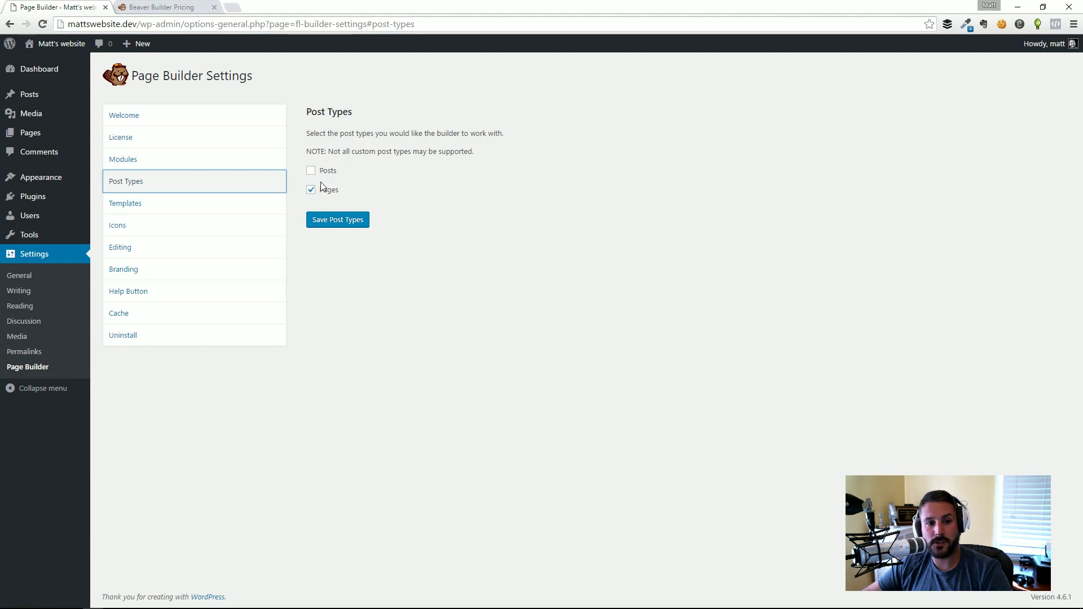
- Show the Template Settings and keep Enable All Templates selected in the dropdown
click(165, 209)
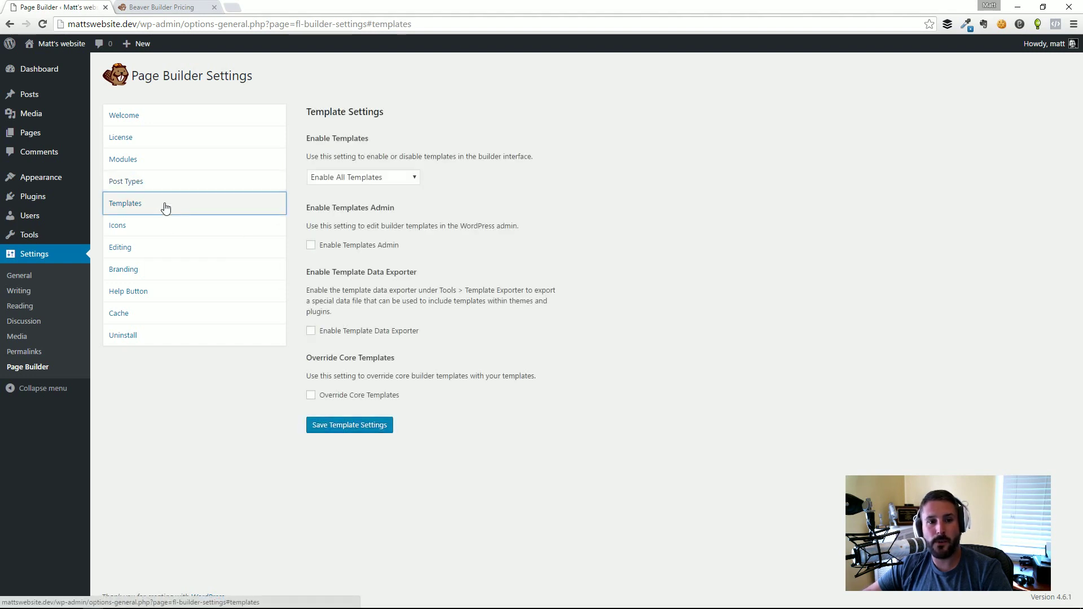
click(363, 178)
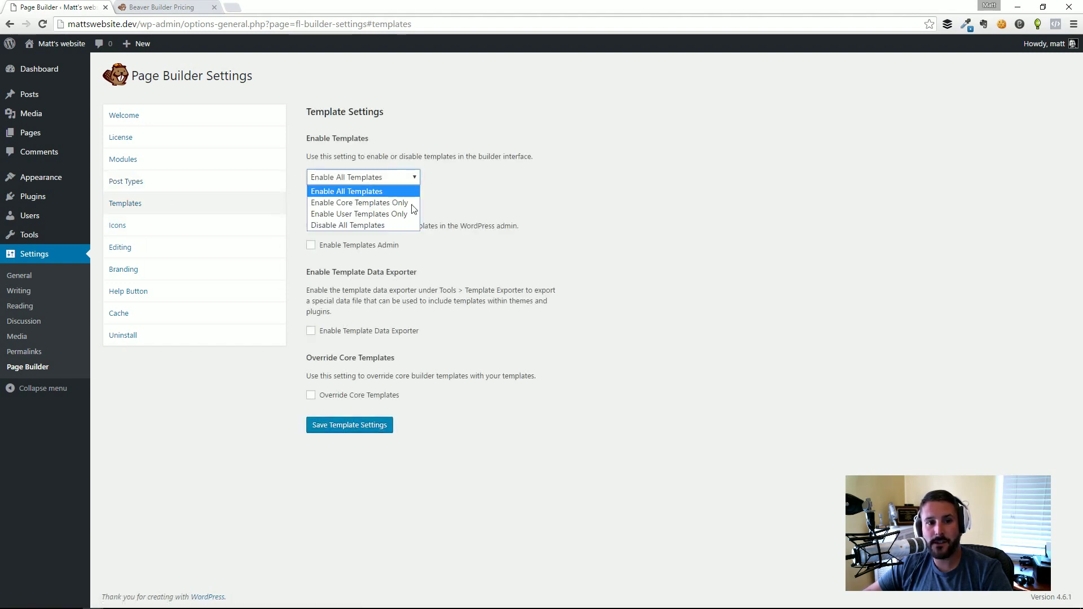
click(529, 178)
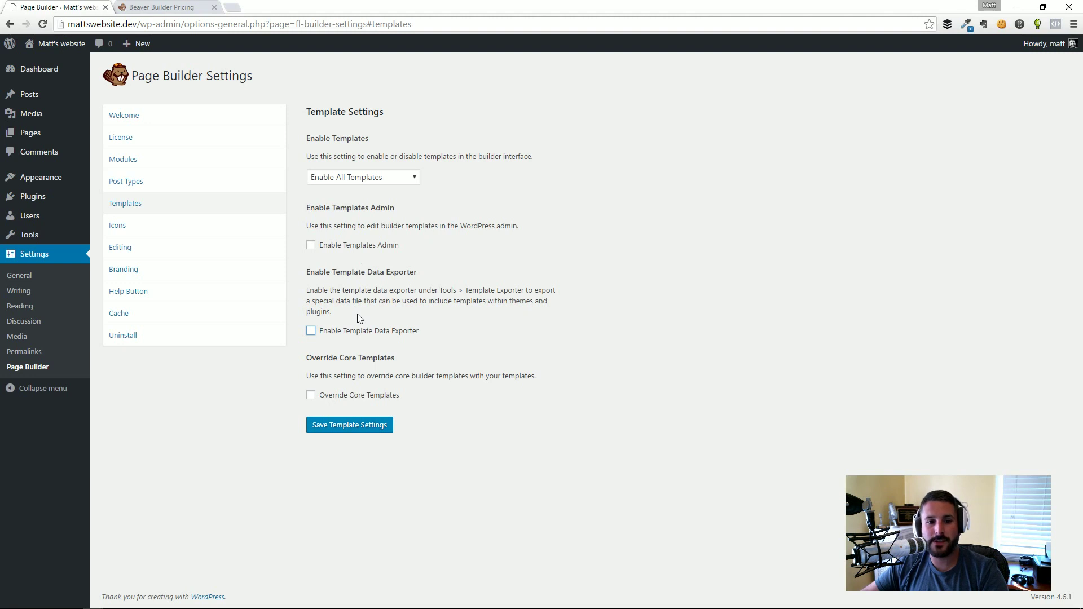
- Look over the Icons and Editing settings, then clear the Page Builder cache until 'Settings updated!' appears
click(160, 232)
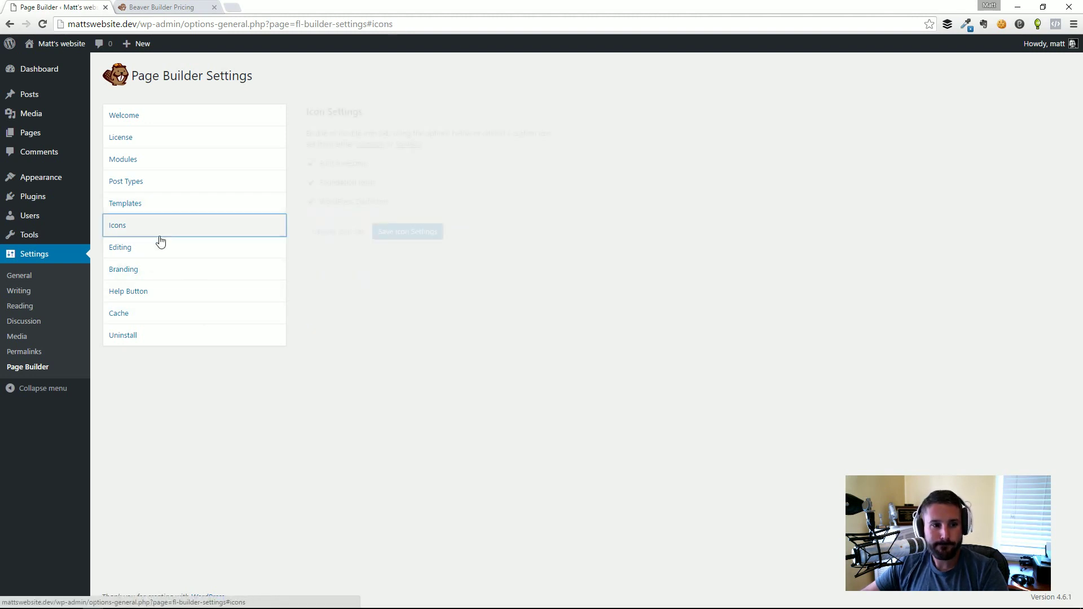
click(129, 253)
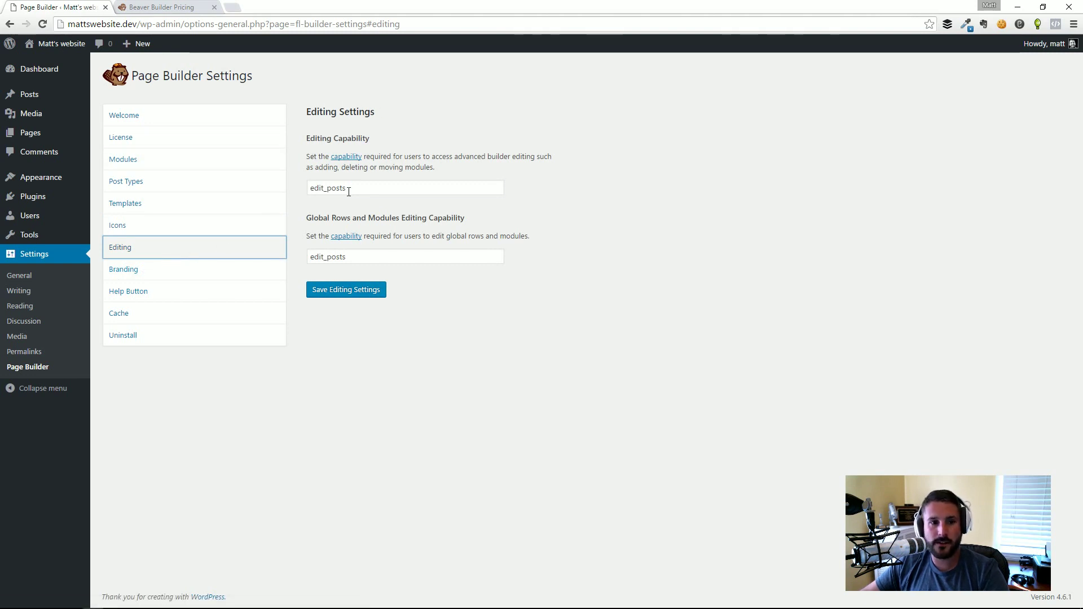
click(372, 188)
double_click(373, 188)
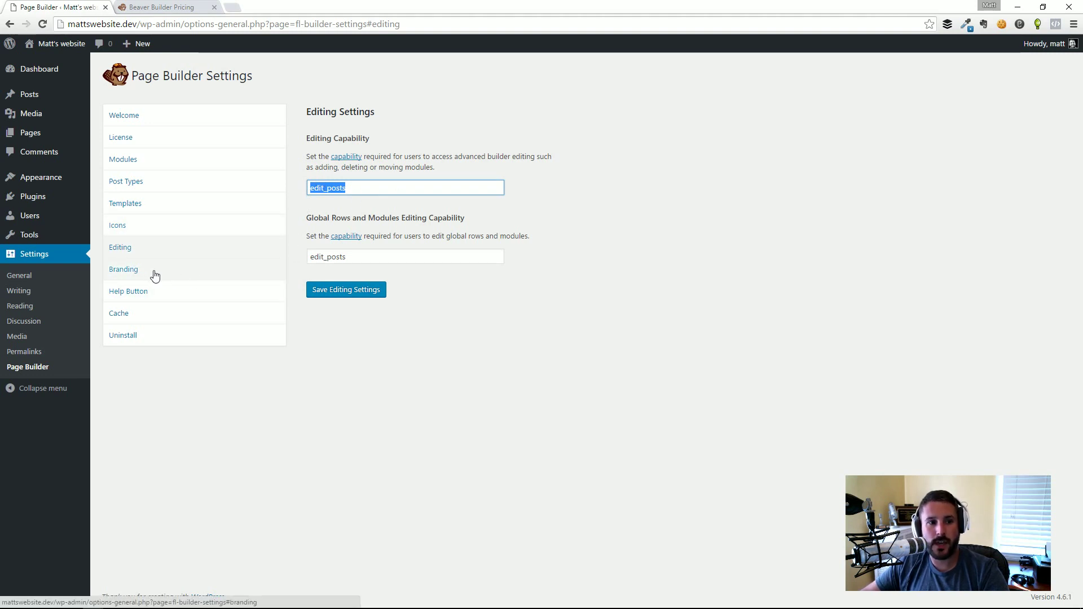
click(131, 320)
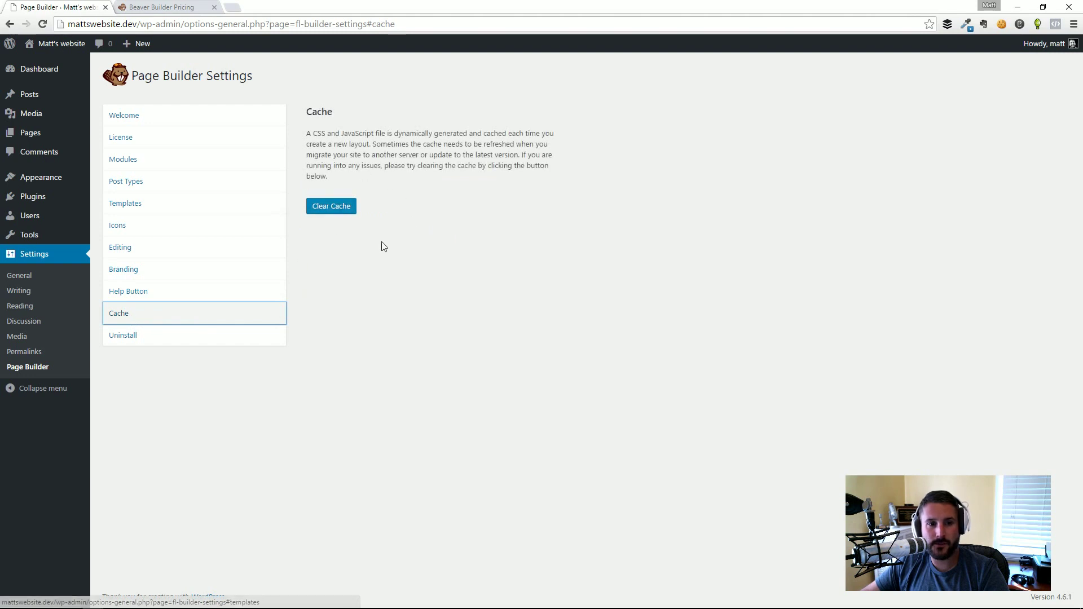
click(322, 213)
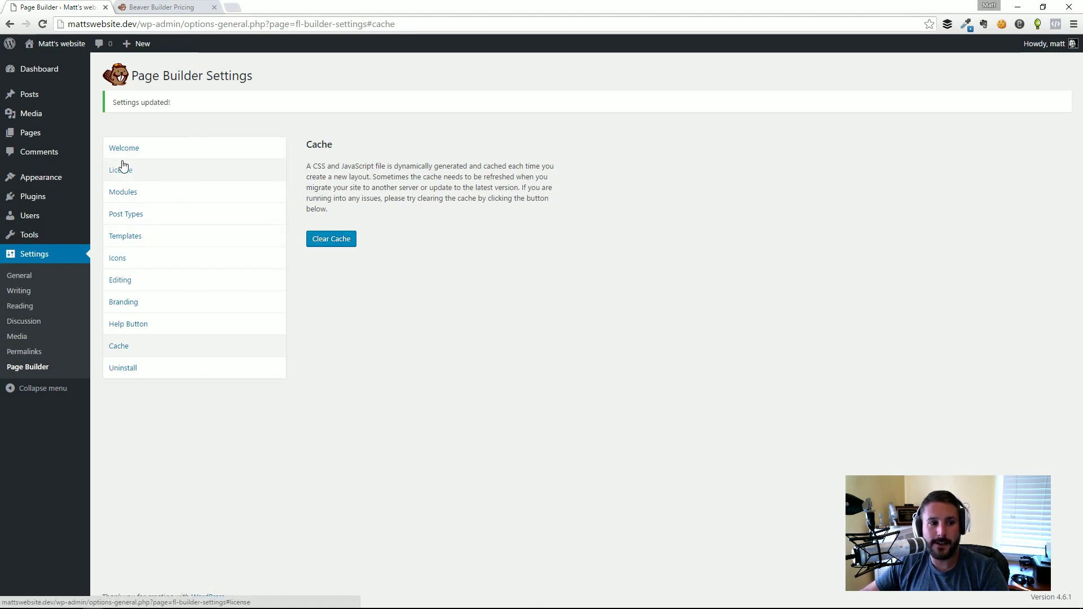
- Open the Home page from Pages and switch it to the standard editor, confirming the change
click(54, 134)
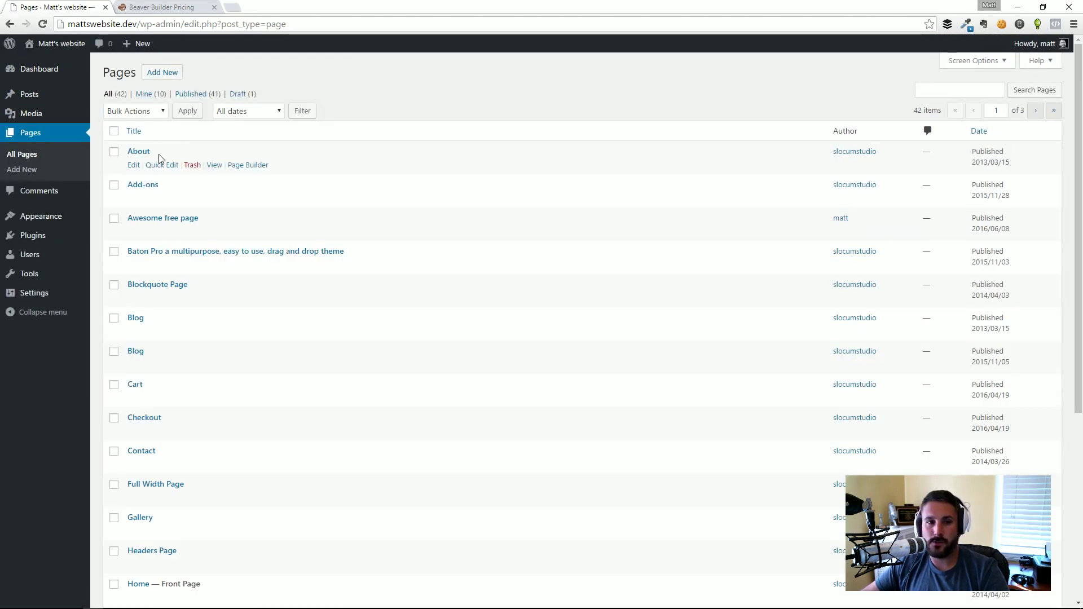
scroll(186, 177, down, 3)
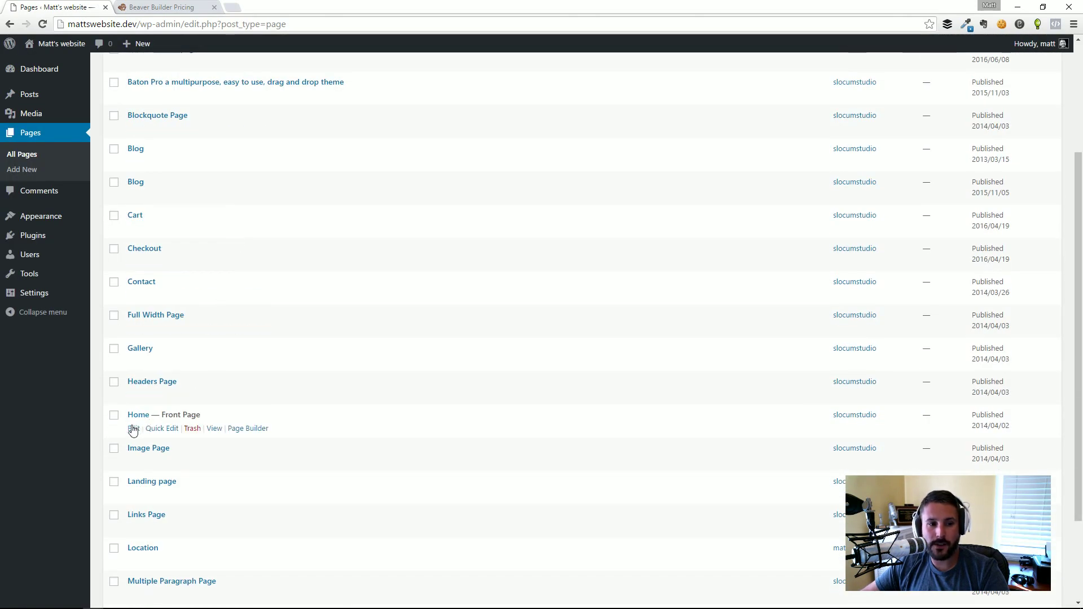
click(134, 430)
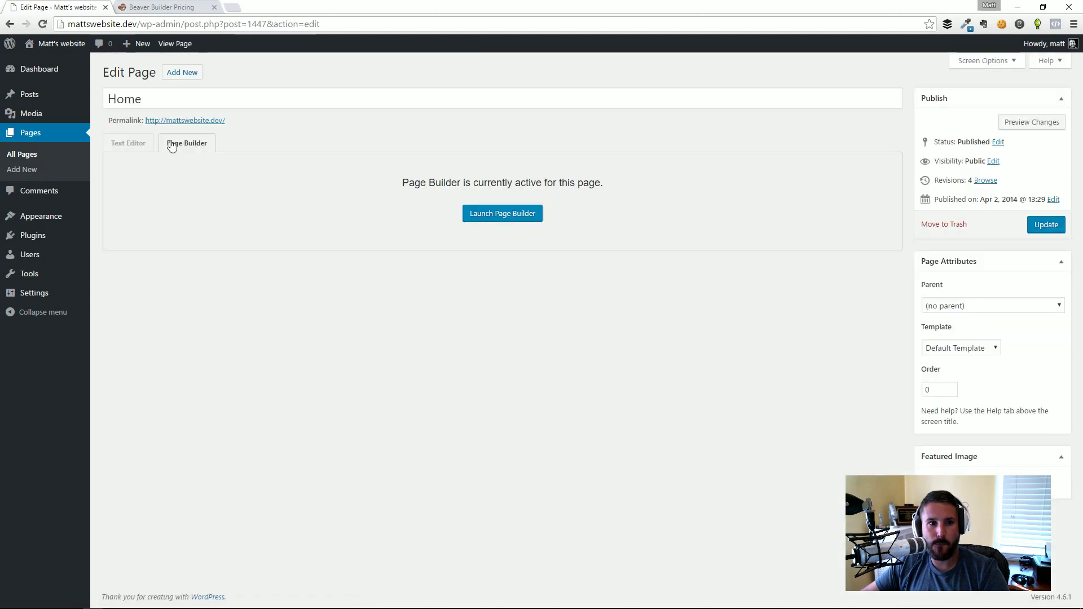
click(126, 145)
click(586, 106)
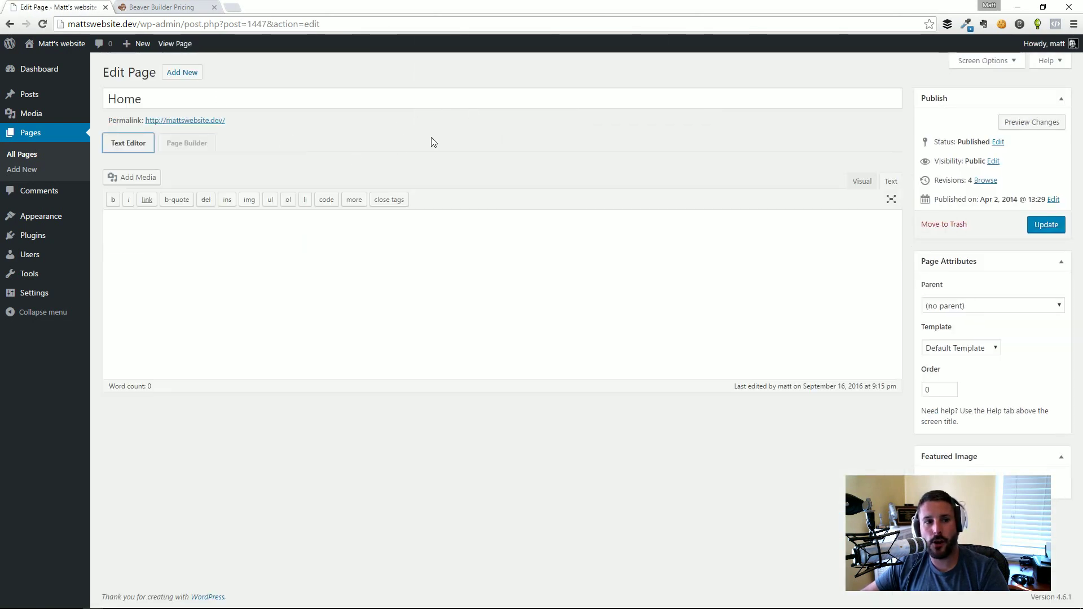
- Set the empty editor to Visual mode, then switch Home back to Page Builder
click(432, 136)
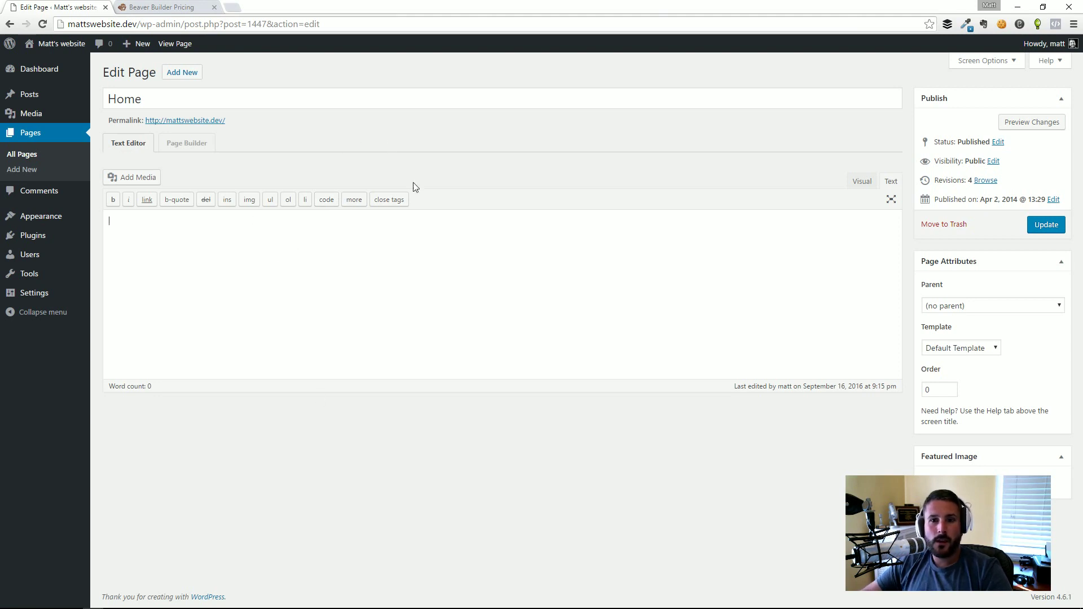
click(862, 186)
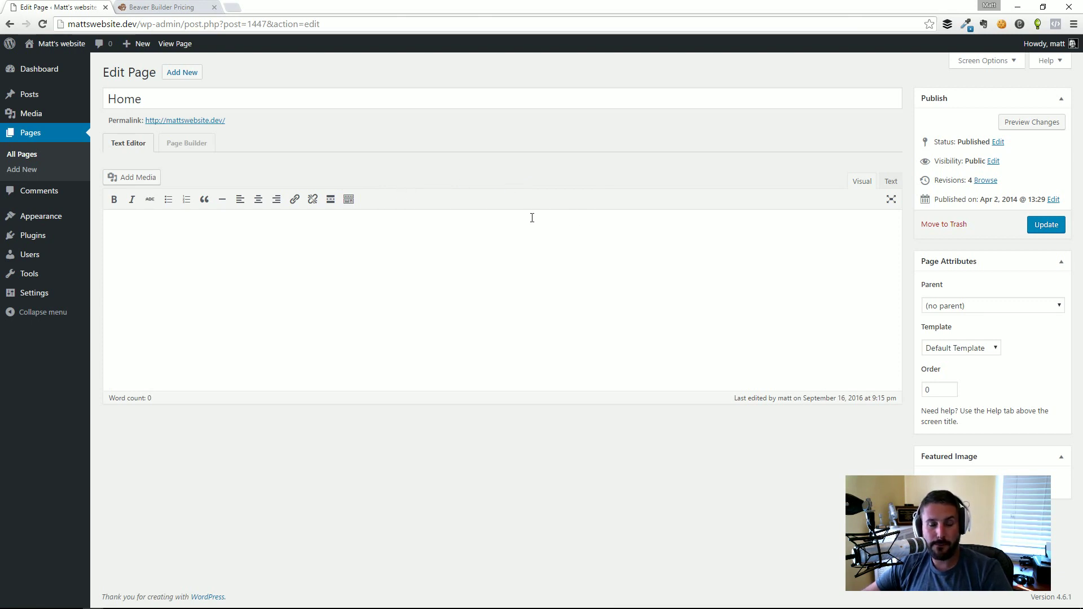
click(473, 307)
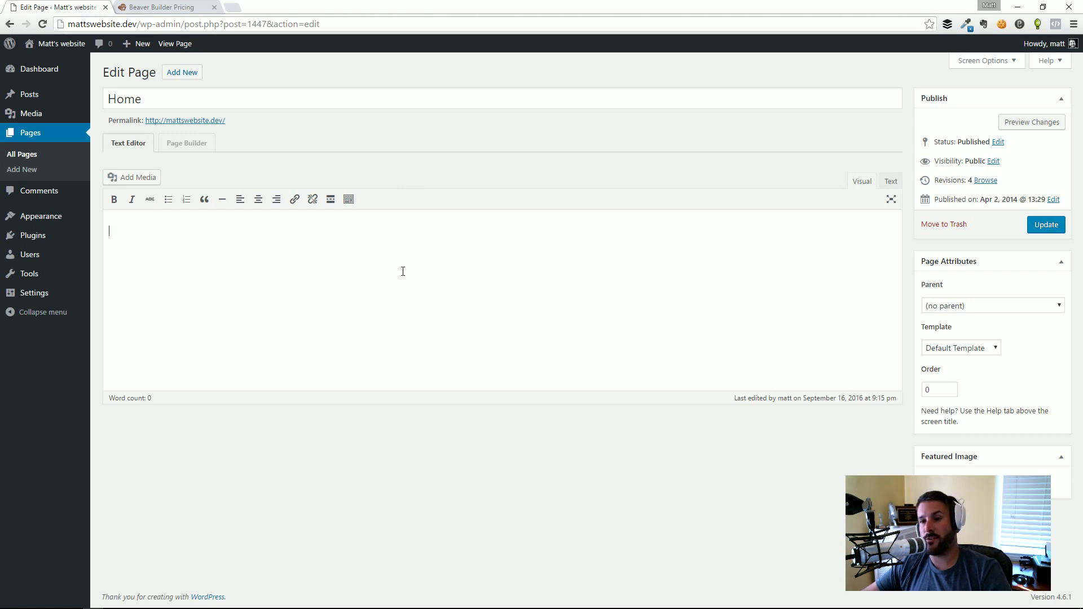
click(192, 144)
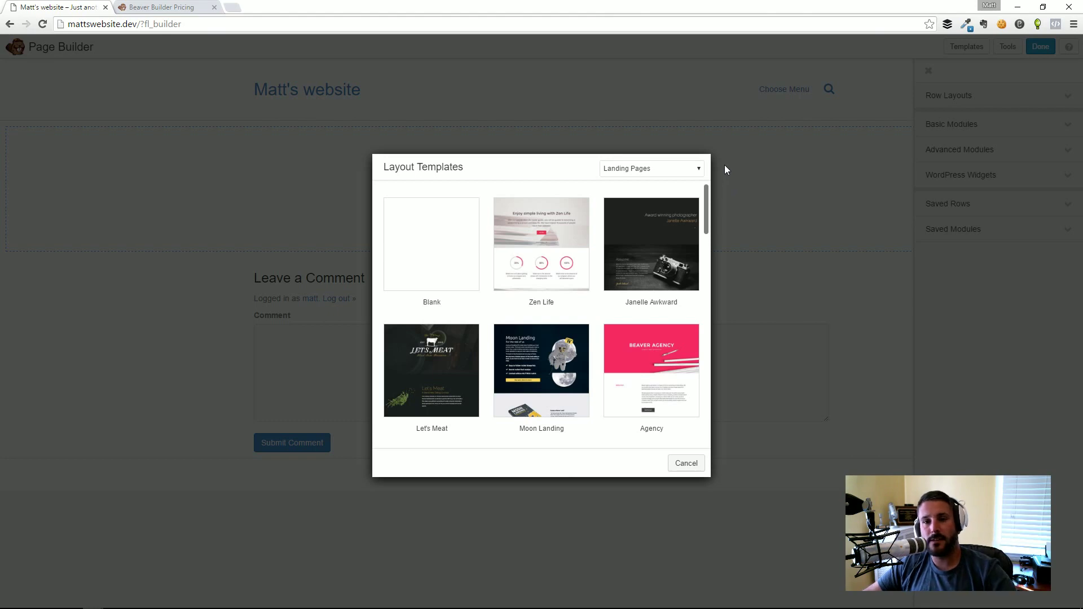
- Browse the Layout Templates dialog and its category dropdown, with Landing Pages designs listed
drag(578, 162, 483, 164)
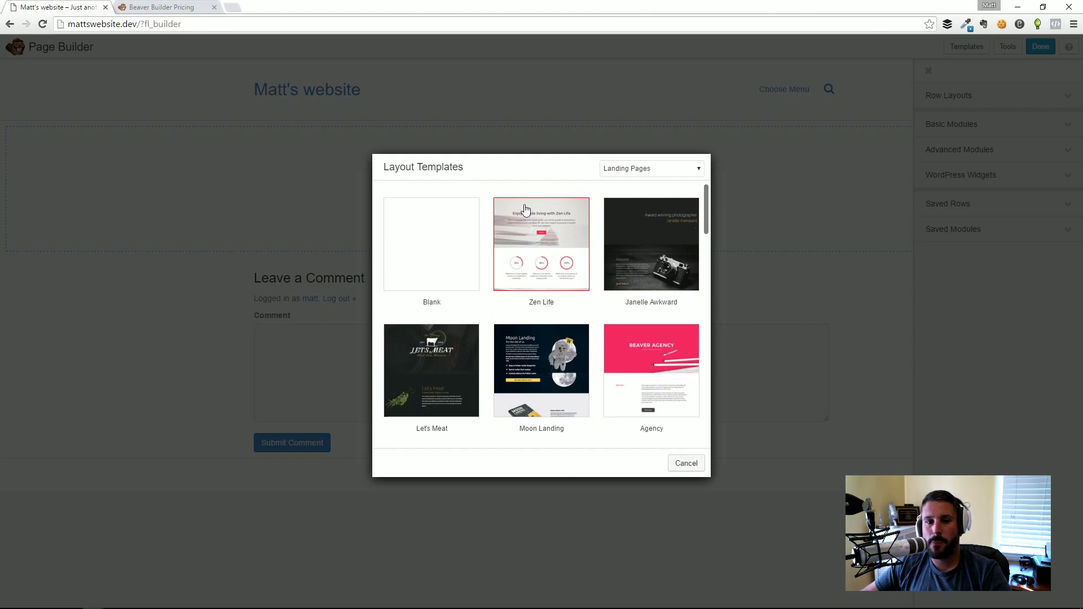
click(658, 170)
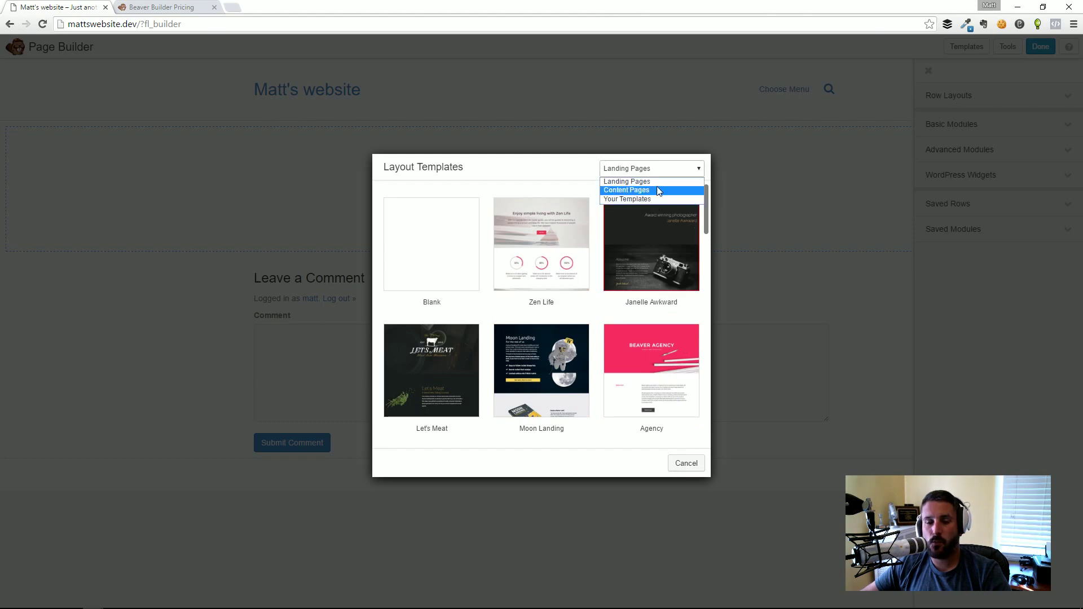
scroll(706, 208, down, 1)
scroll(703, 210, up, 1)
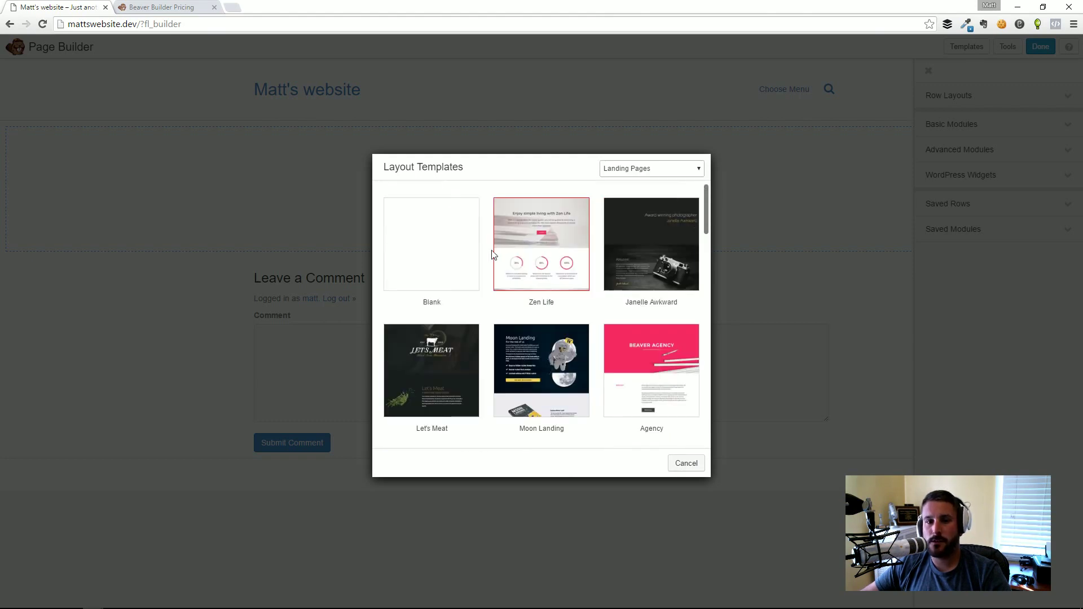
- Apply the Blank template to Home and show the row layouts from 1 to 6 Columns
click(460, 258)
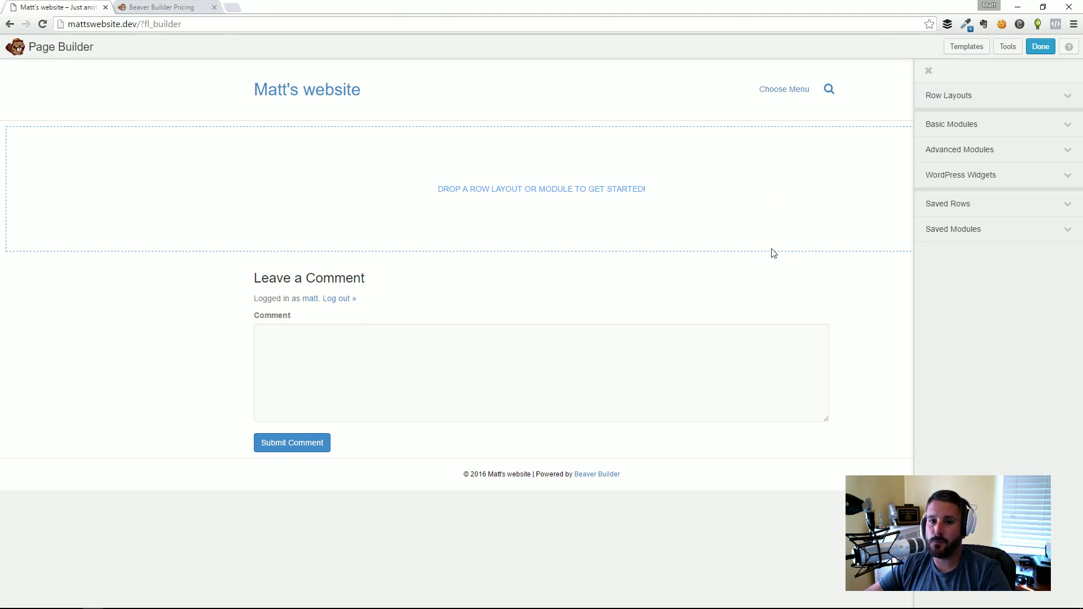
click(975, 96)
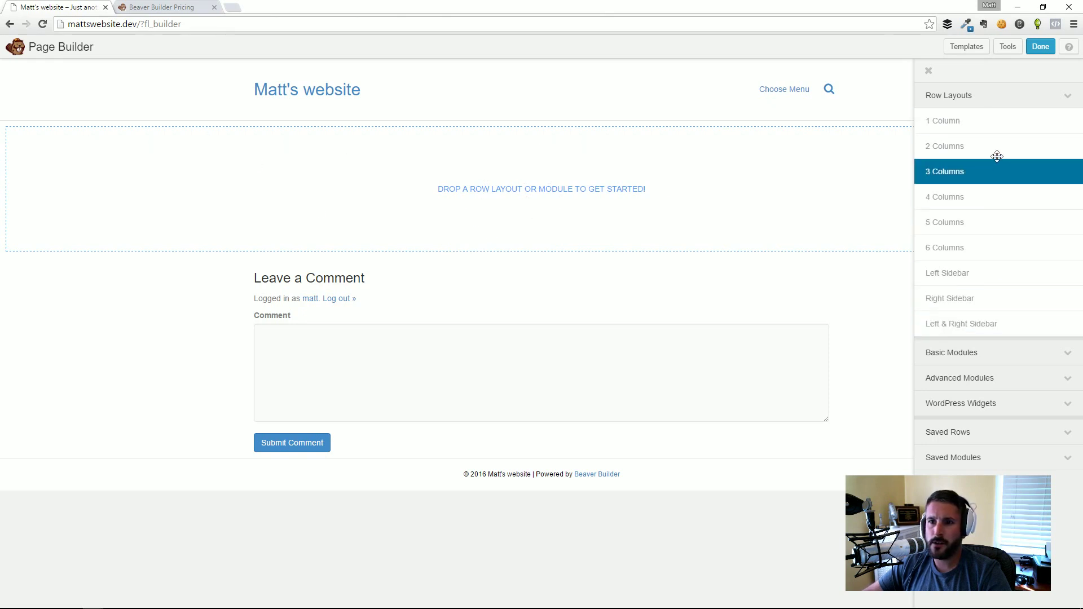
- Add a one-column row to the empty Home page
drag(975, 122, 621, 185)
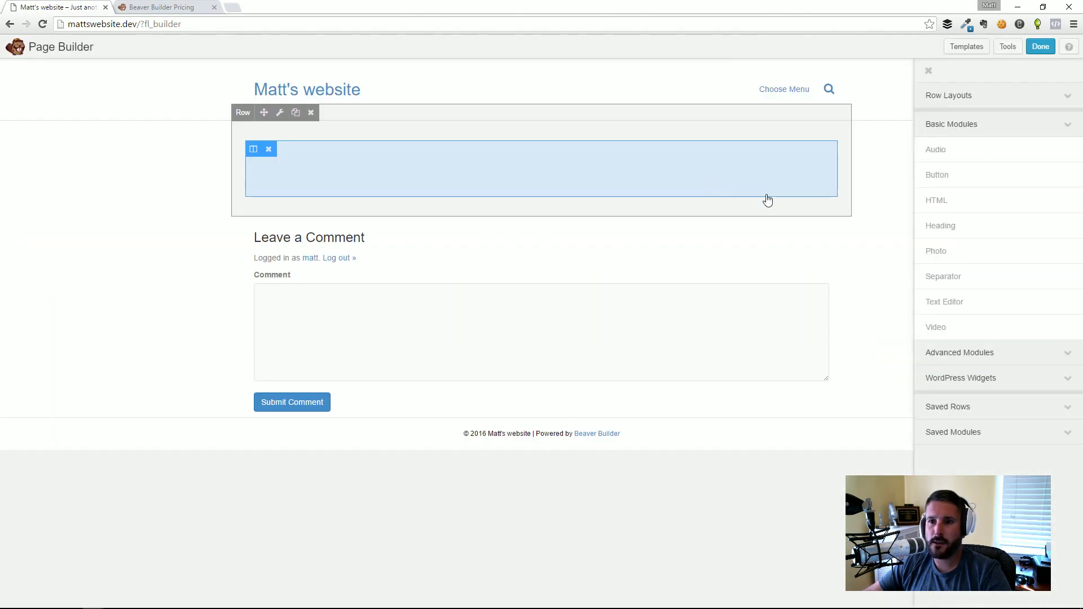
click(940, 102)
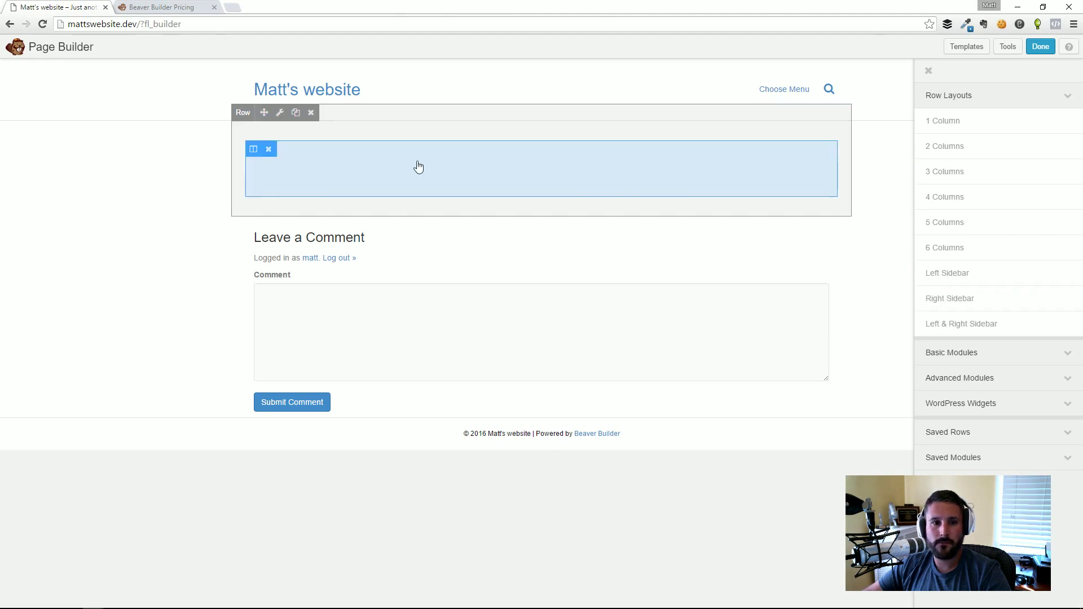
drag(952, 178, 943, 179)
click(914, 48)
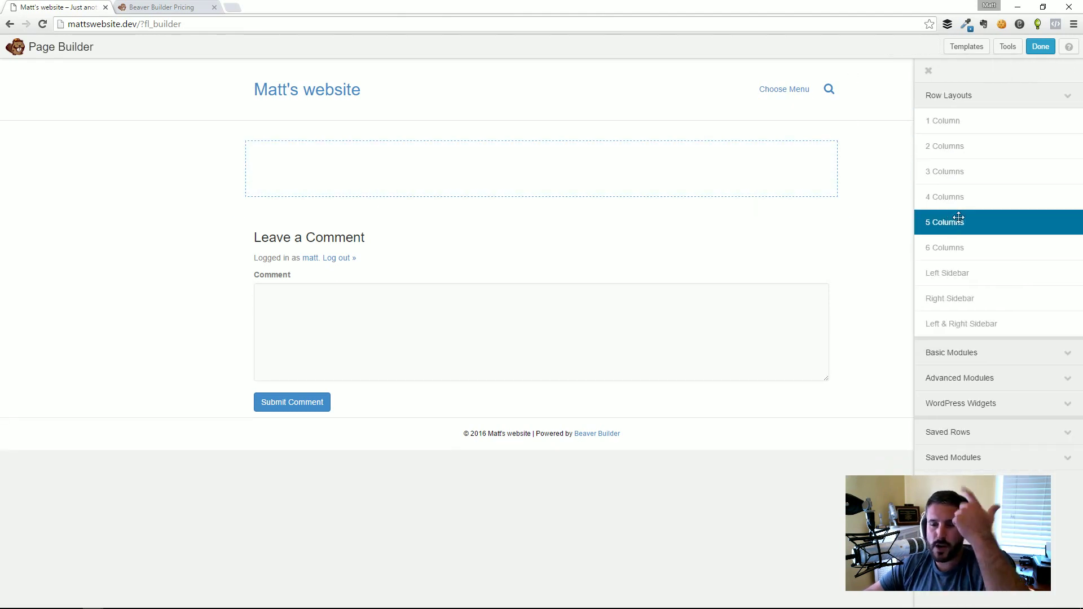
drag(963, 247, 716, 77)
click(916, 48)
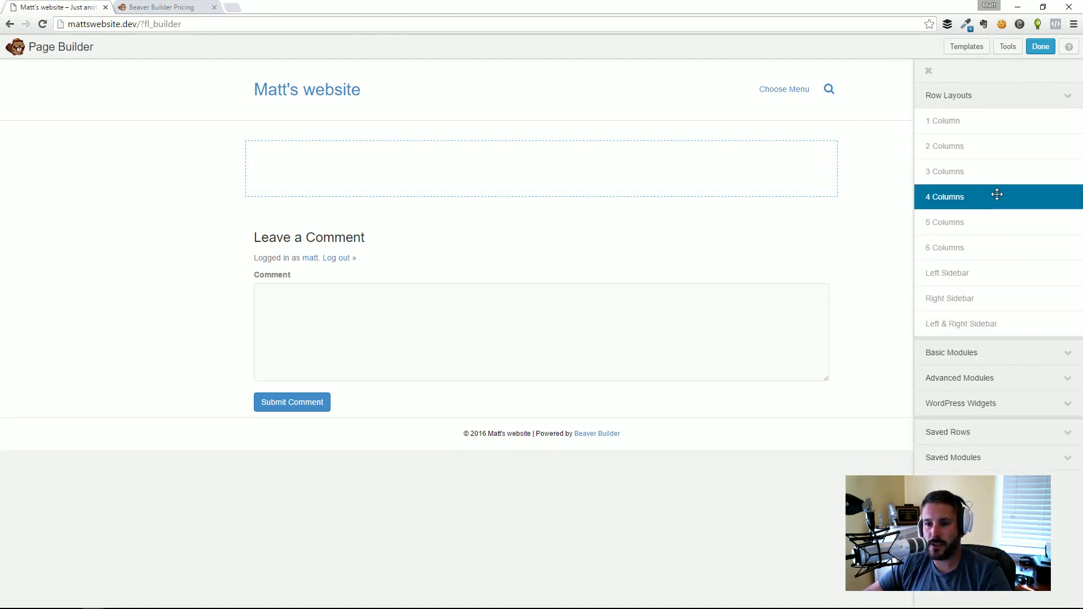
drag(987, 223, 921, 109)
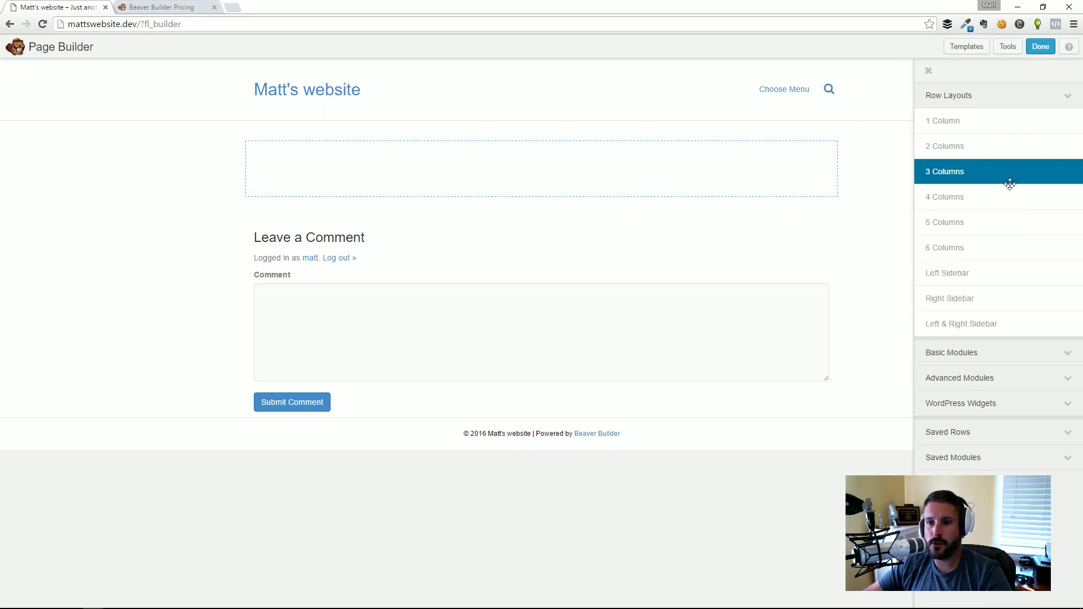
- Add a three-column row and another one-column row beneath it, then expand Advanced Modules
drag(993, 175, 648, 252)
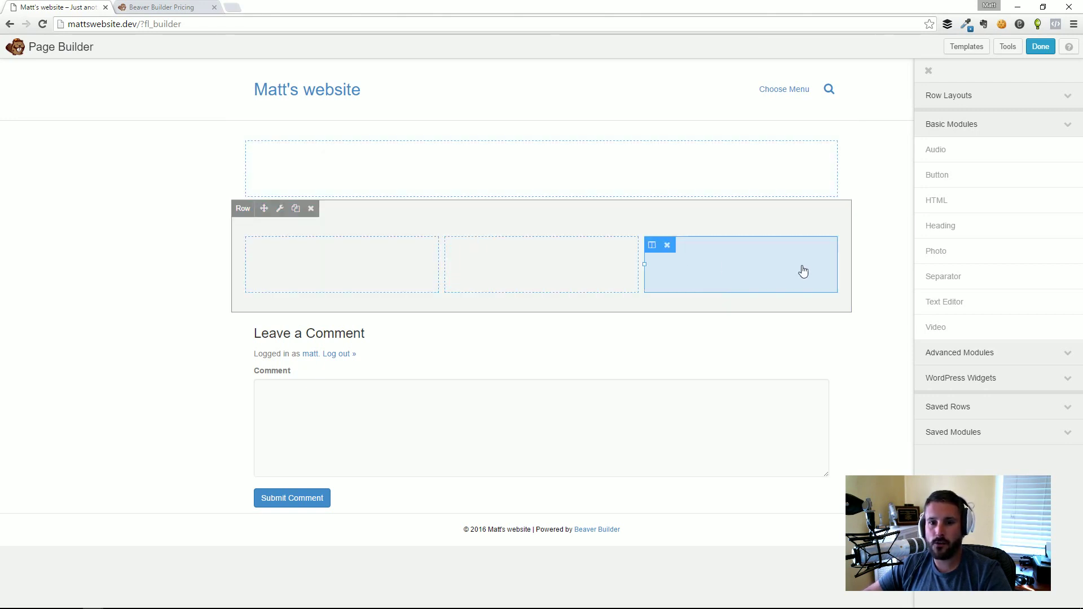
click(966, 97)
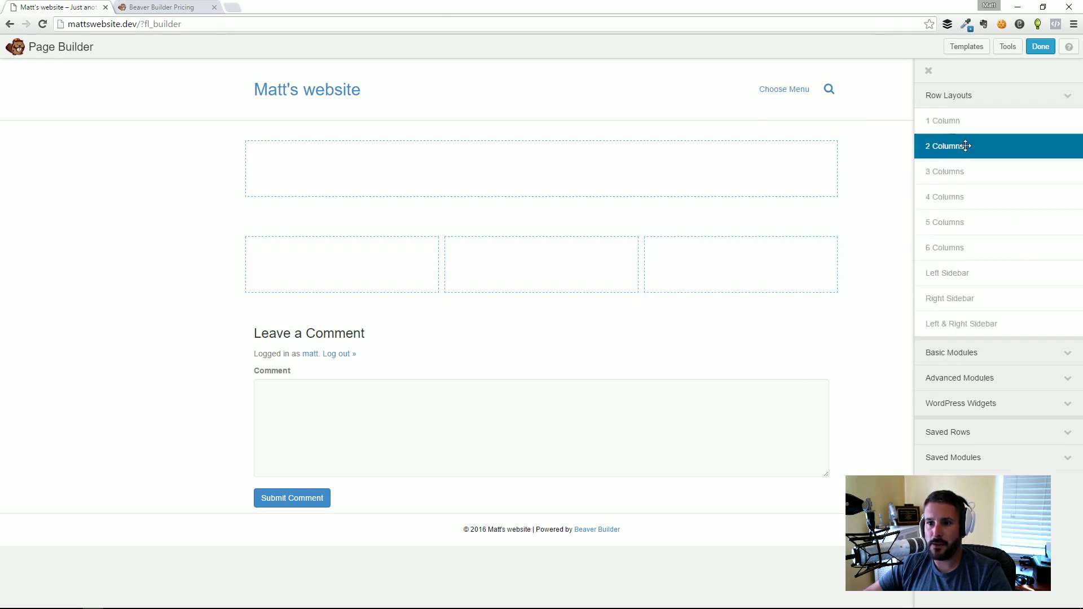
drag(937, 119, 680, 364)
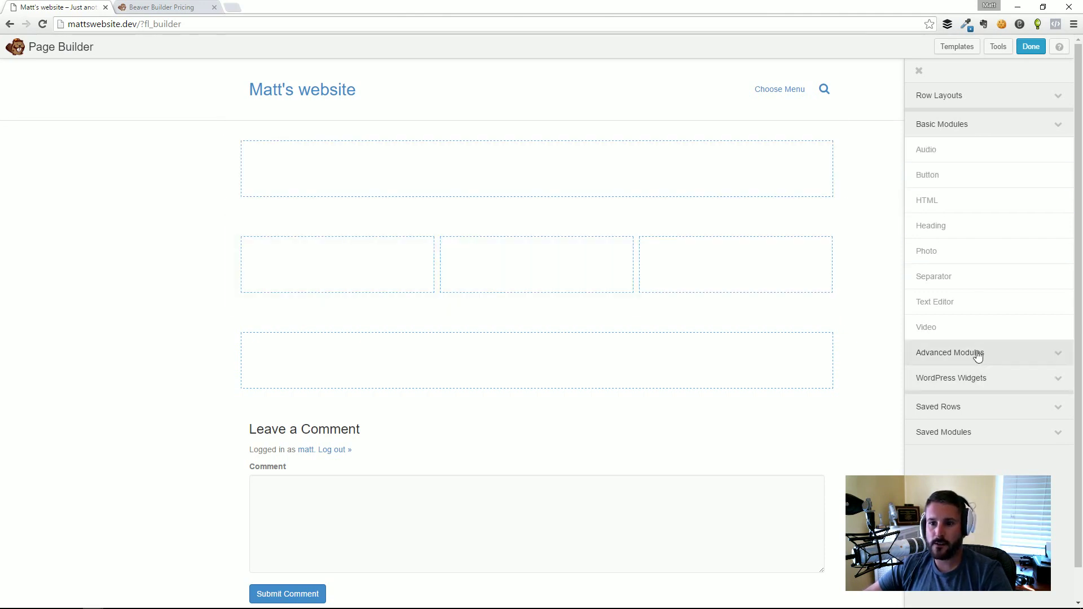
click(977, 352)
scroll(978, 367, down, 2)
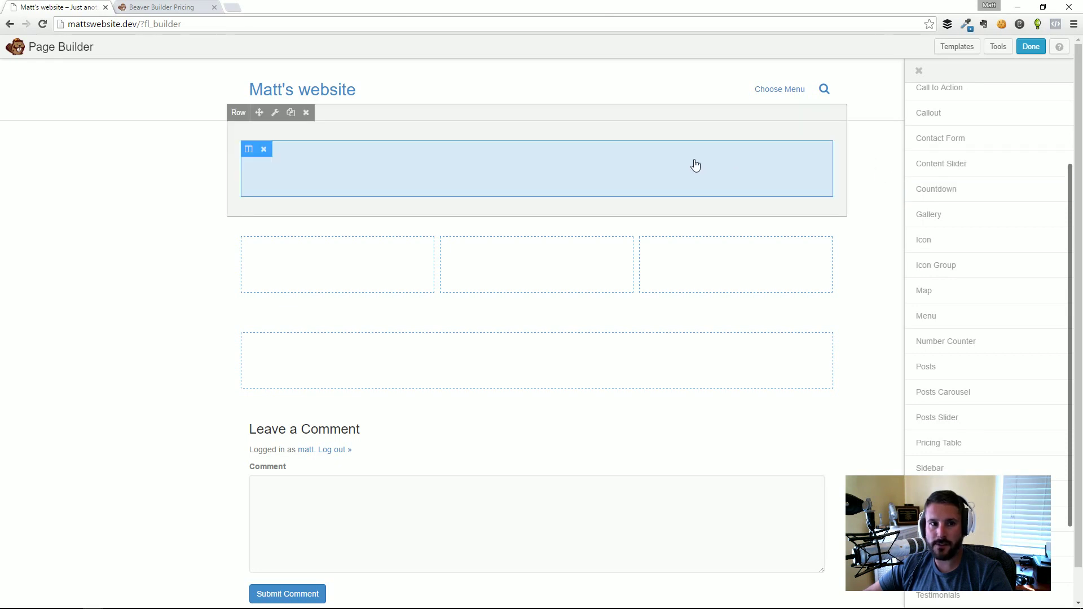
click(164, 10)
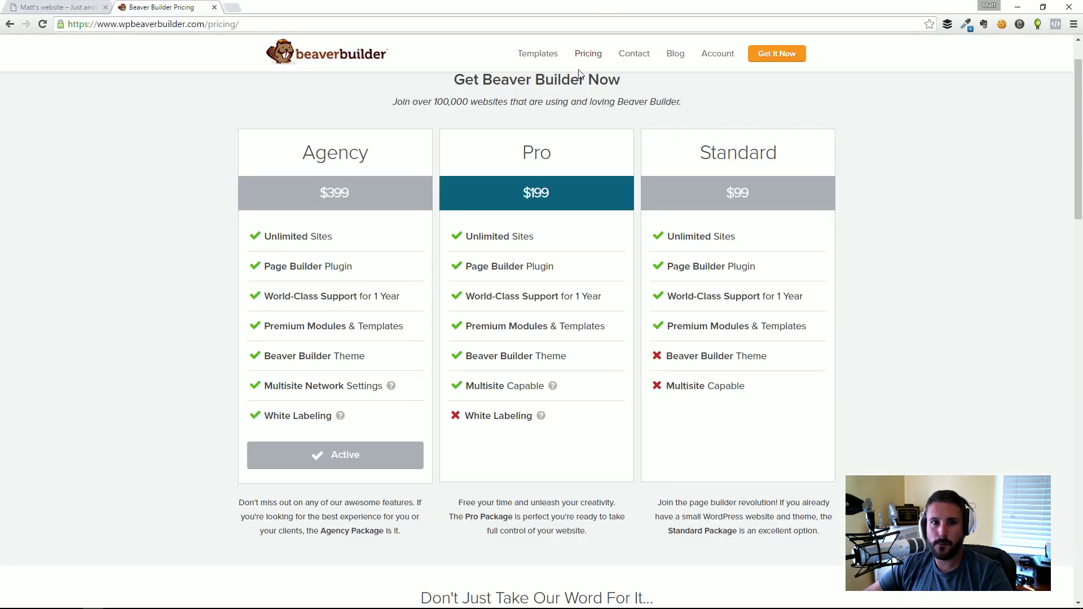
click(531, 57)
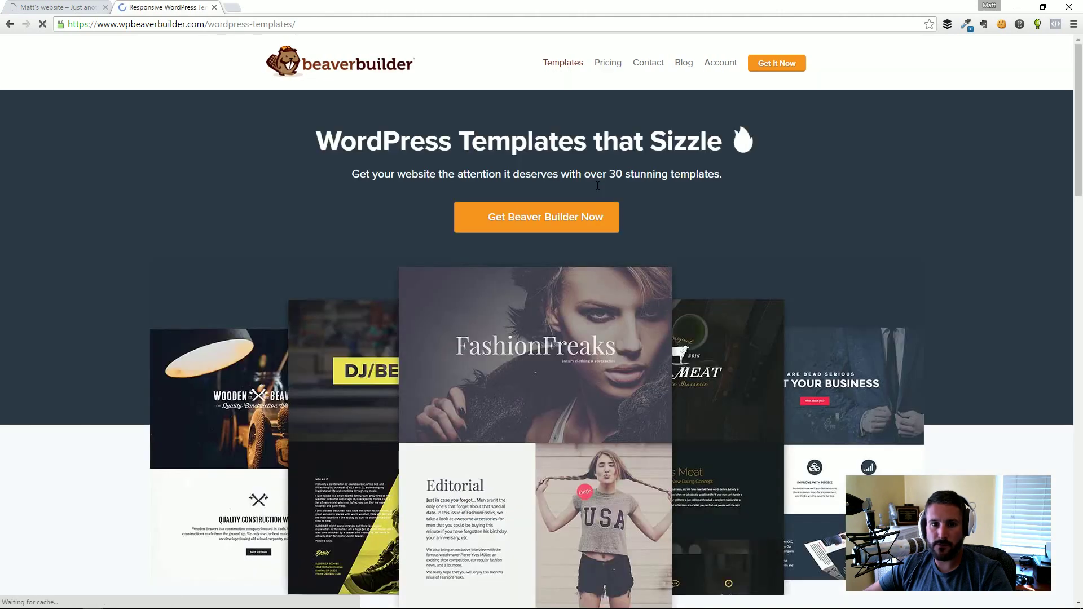
scroll(557, 269, down, 2)
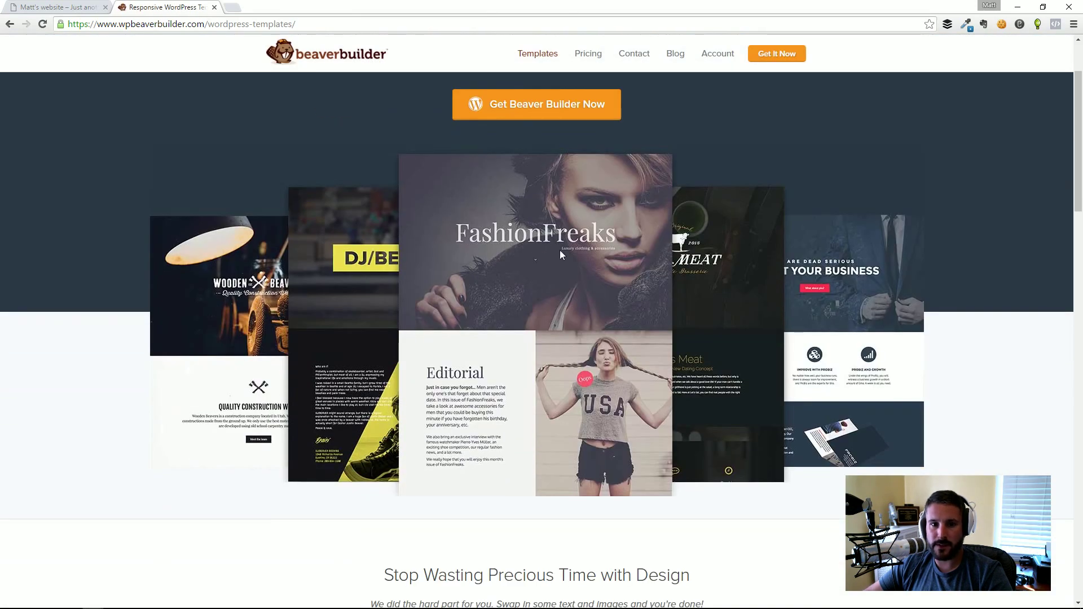
click(49, 5)
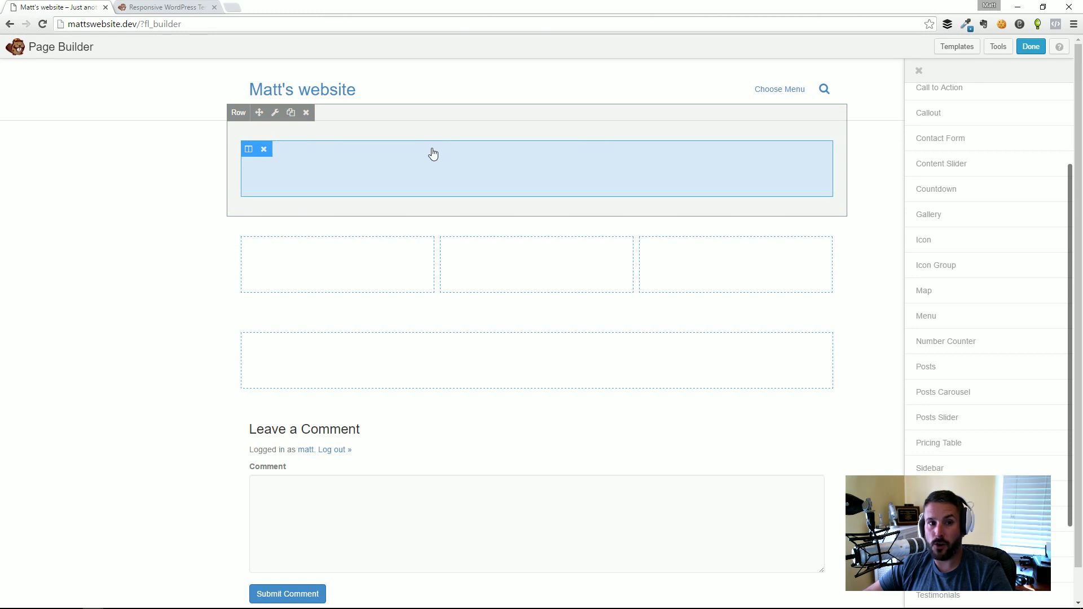
- Set the top row's Width and Content Width to Full Width, keep Height at Default, and save
click(276, 115)
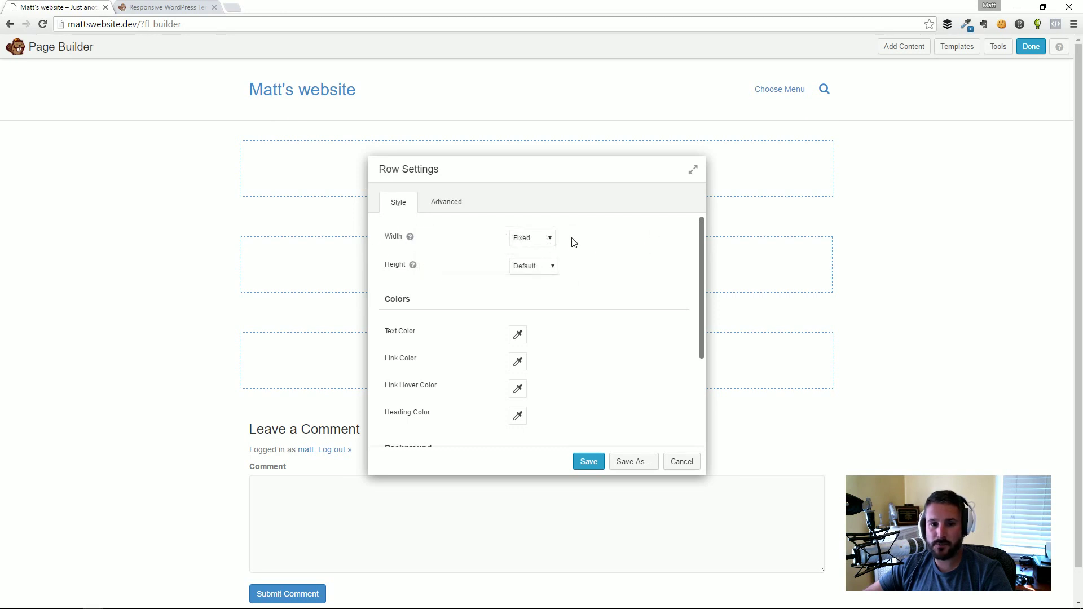
click(550, 237)
click(540, 260)
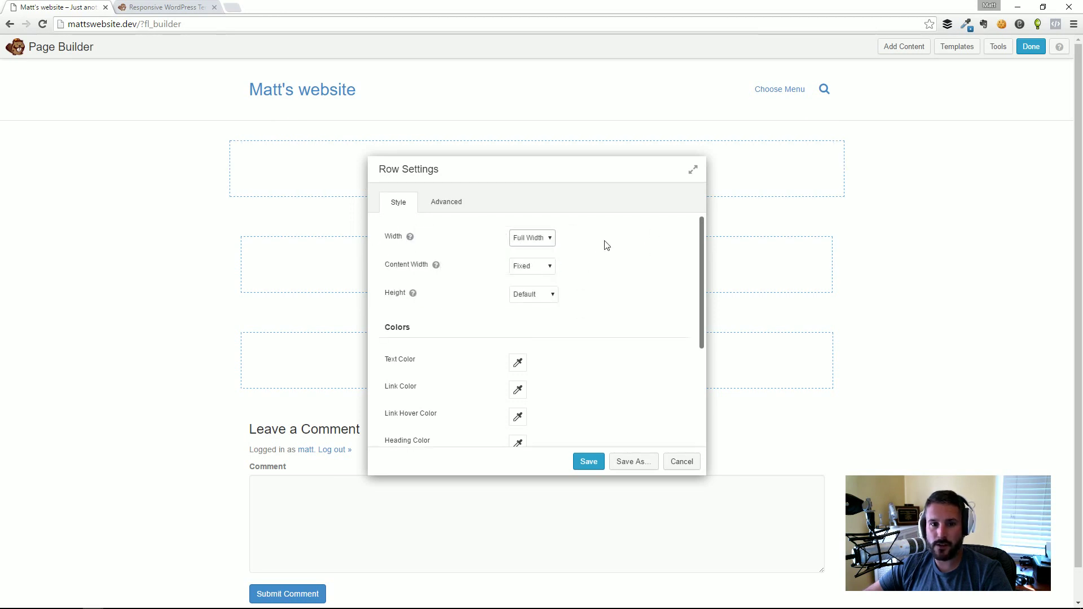
click(542, 271)
click(546, 288)
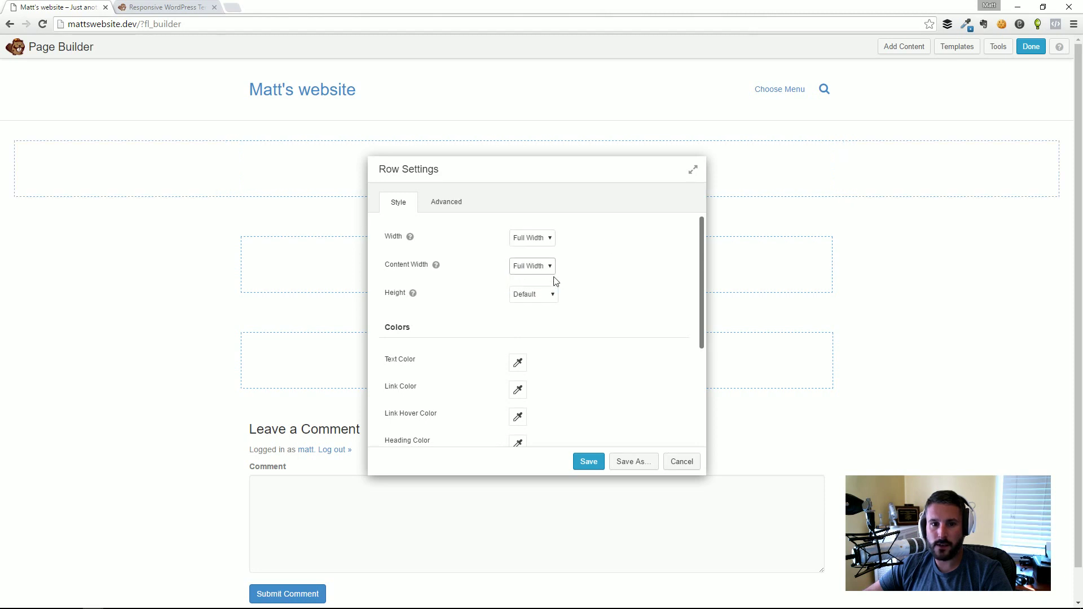
click(547, 295)
click(548, 295)
click(588, 462)
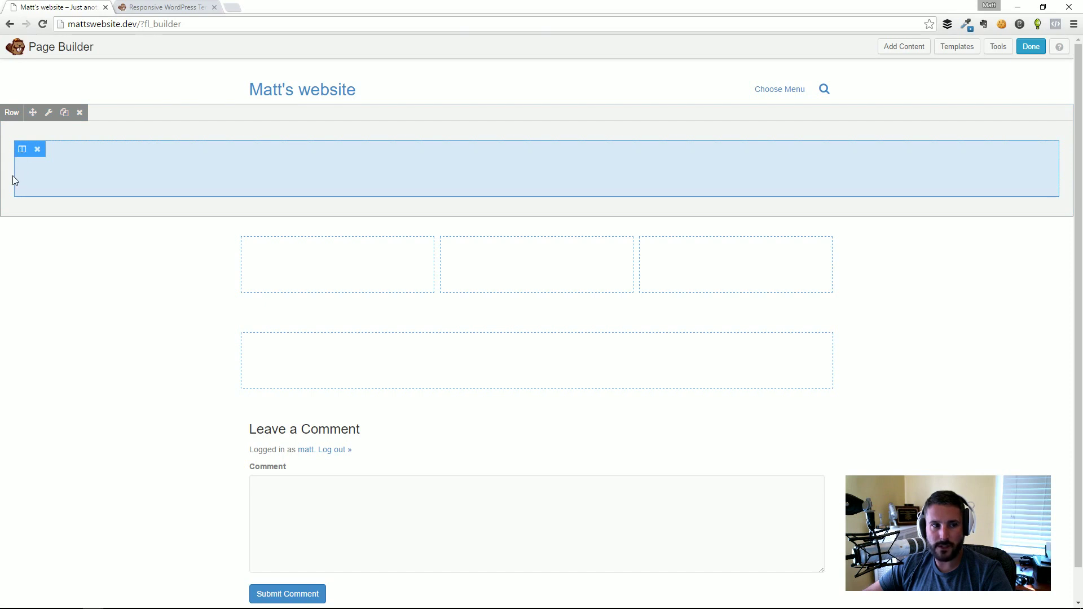
- Set the top row's Background Type to Photo
click(49, 112)
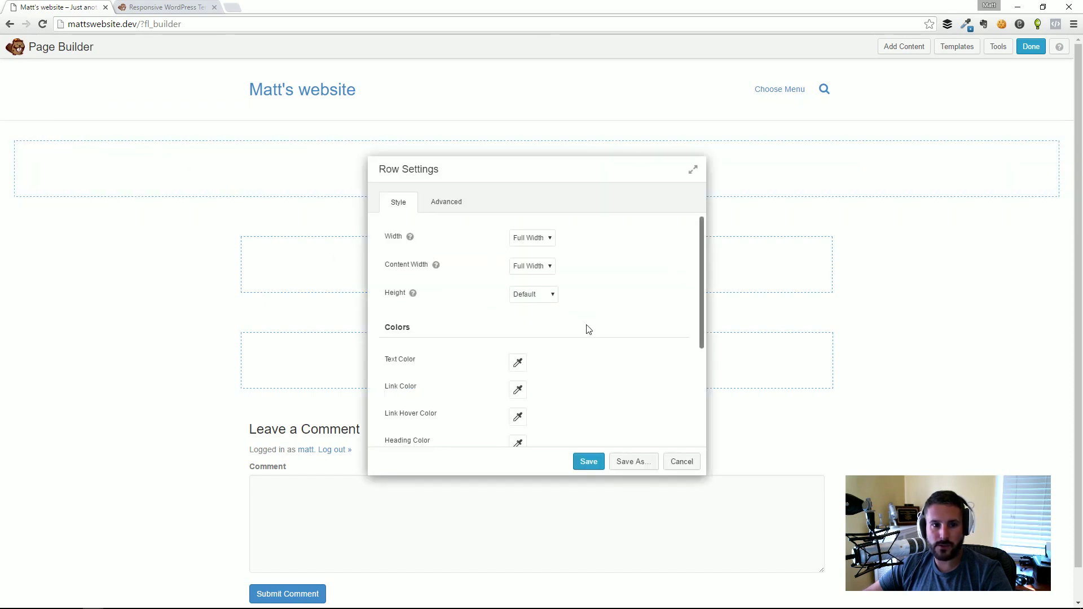
scroll(599, 334, down, 1)
scroll(580, 332, down, 2)
click(543, 350)
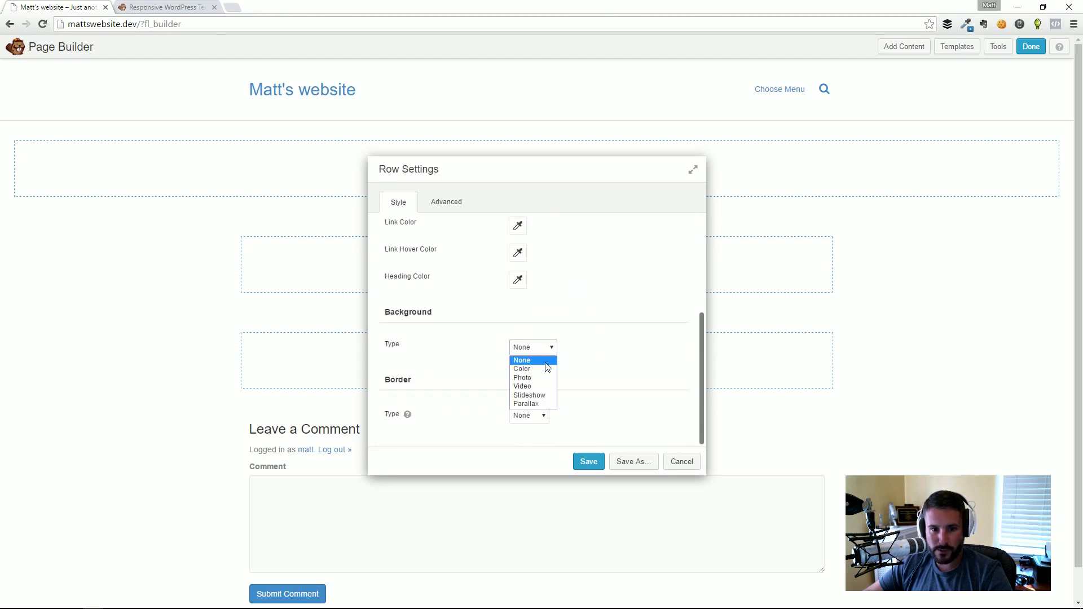
click(533, 378)
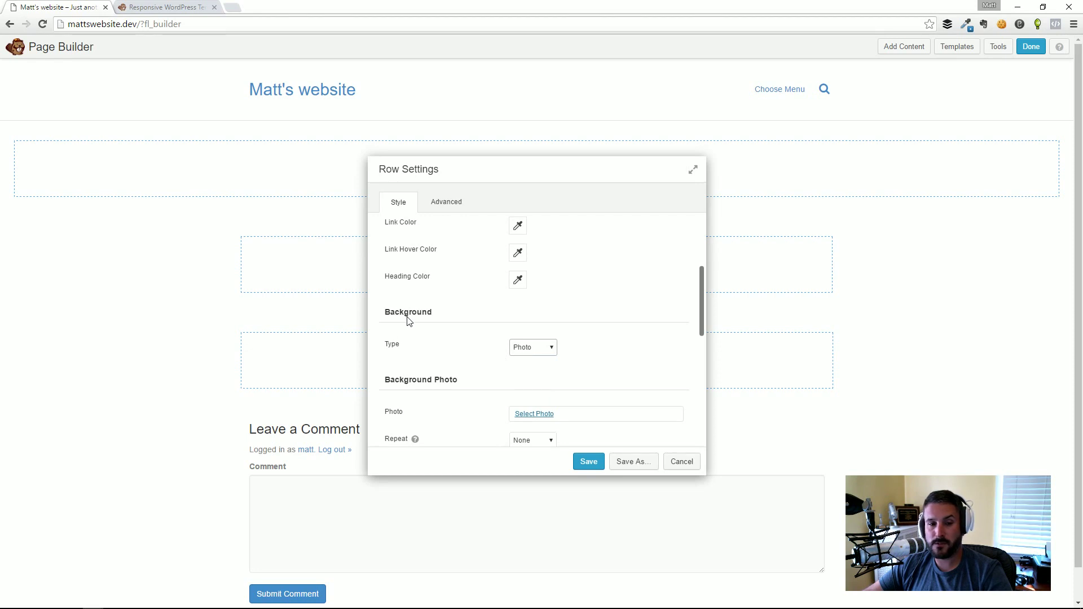
click(535, 349)
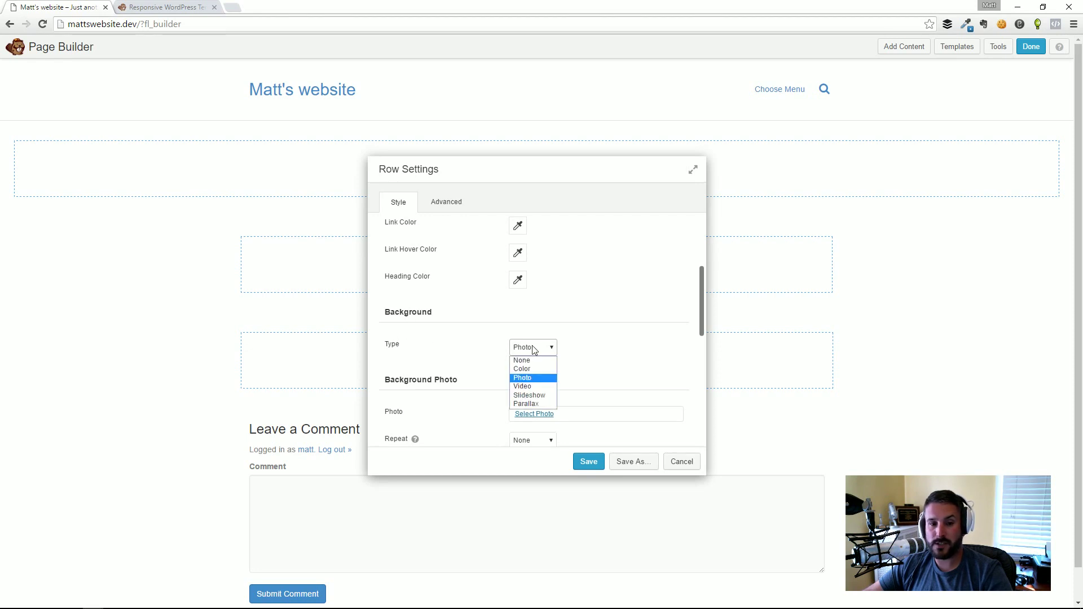
click(538, 378)
scroll(604, 392, down, 2)
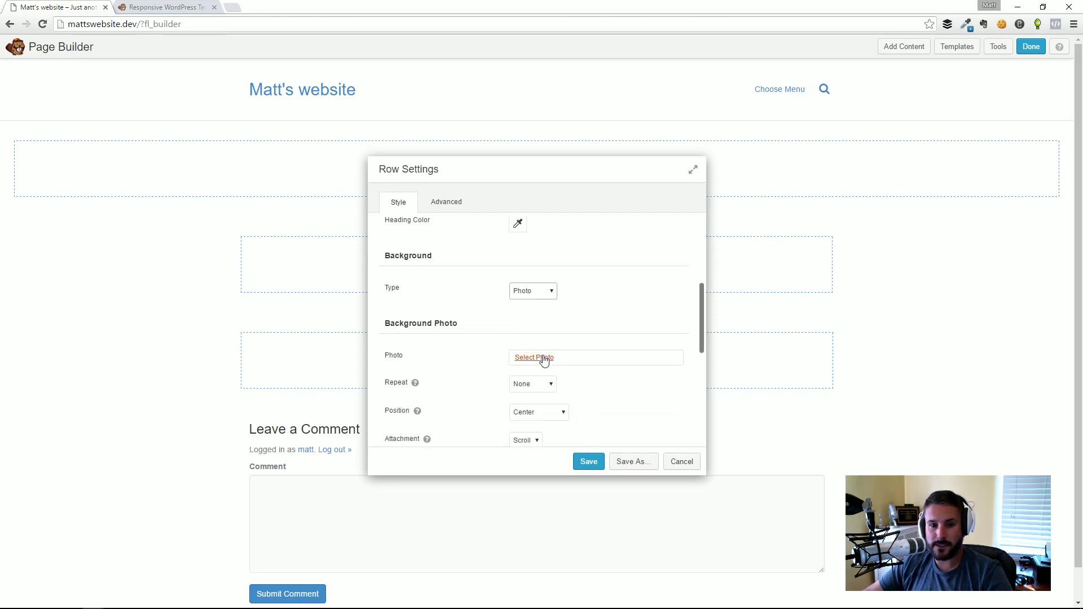
- Choose the northern-lights image as the row's background photo and save
click(540, 358)
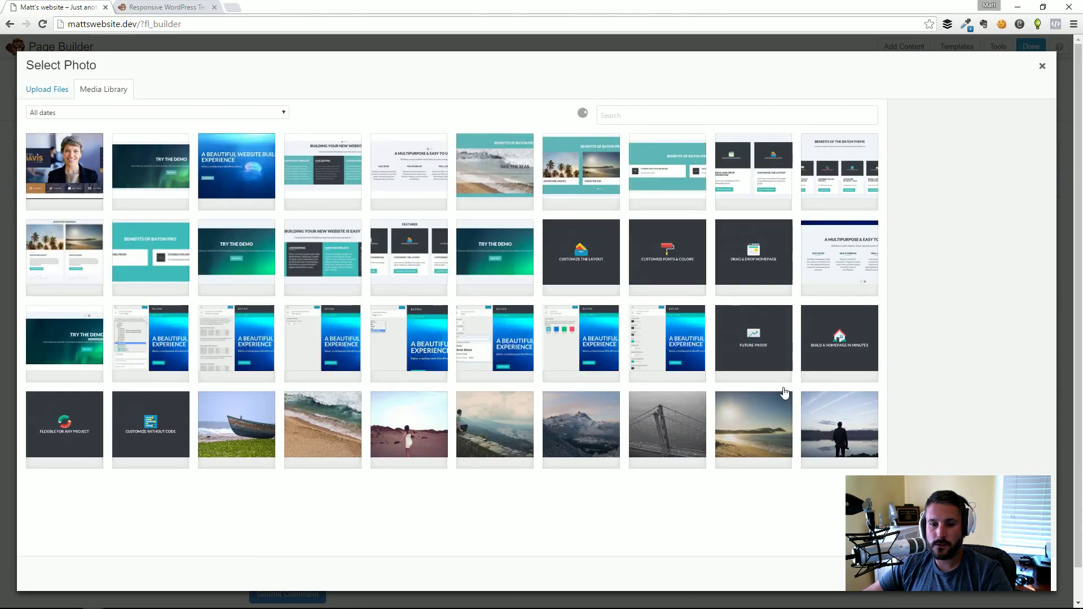
scroll(624, 394, down, 3)
click(642, 393)
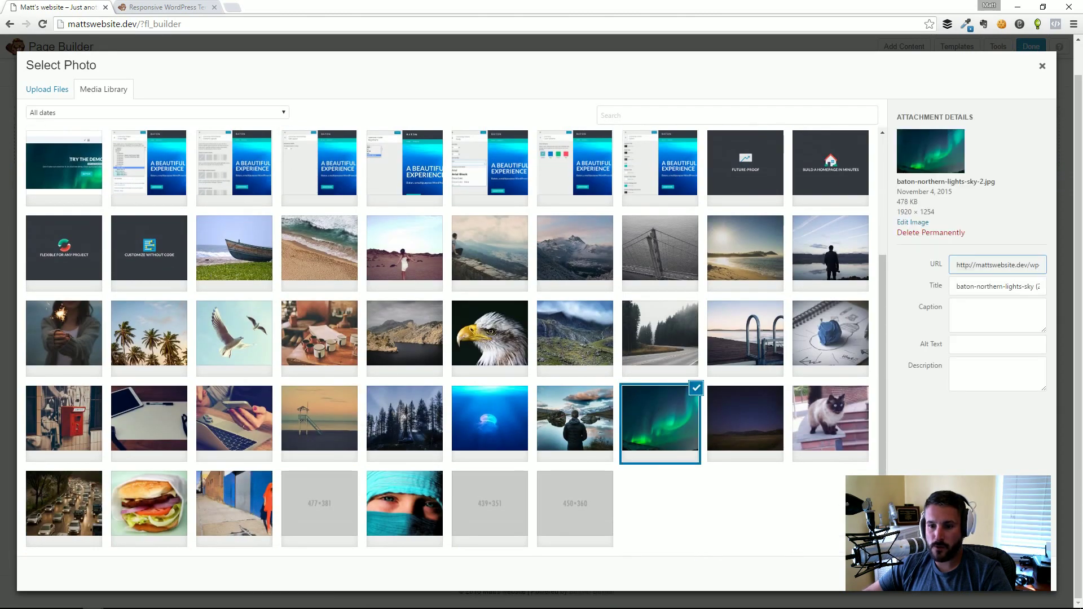
click(569, 415)
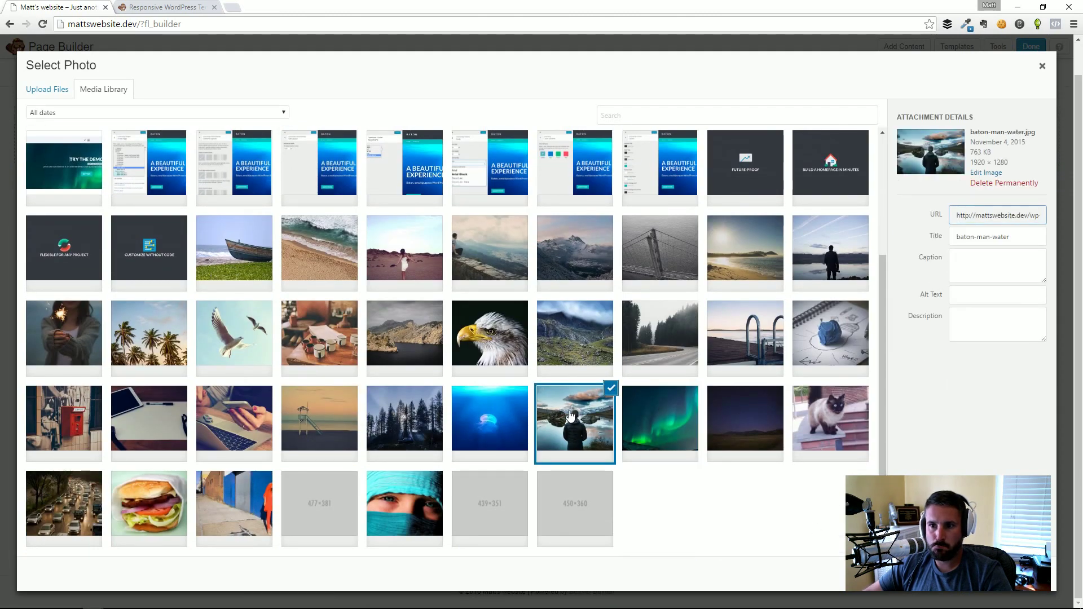
click(668, 420)
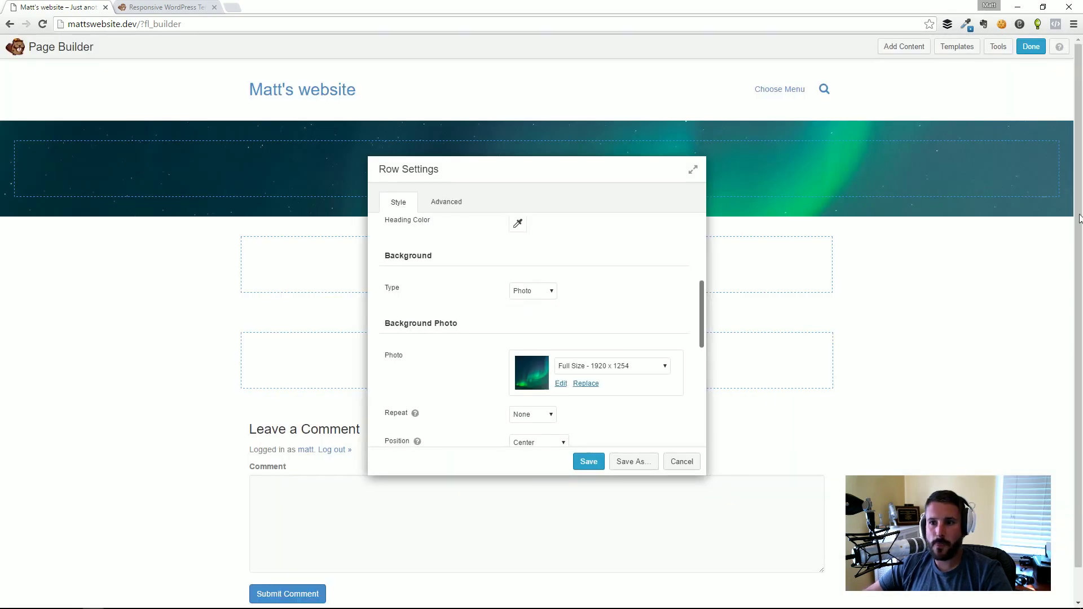
drag(634, 170, 551, 407)
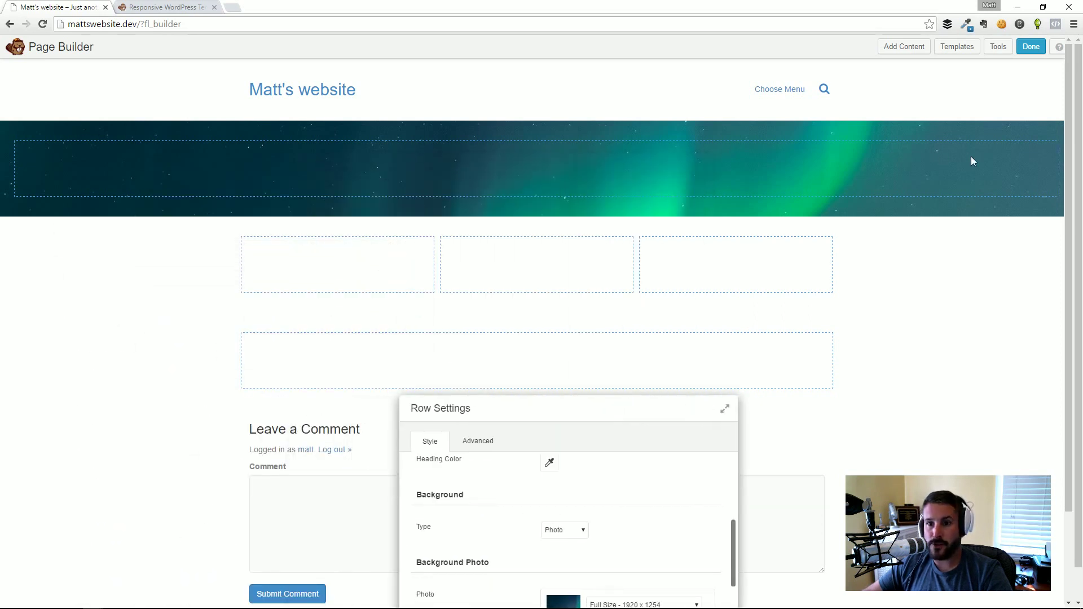
drag(670, 427, 422, 442)
drag(653, 396, 653, 230)
click(621, 526)
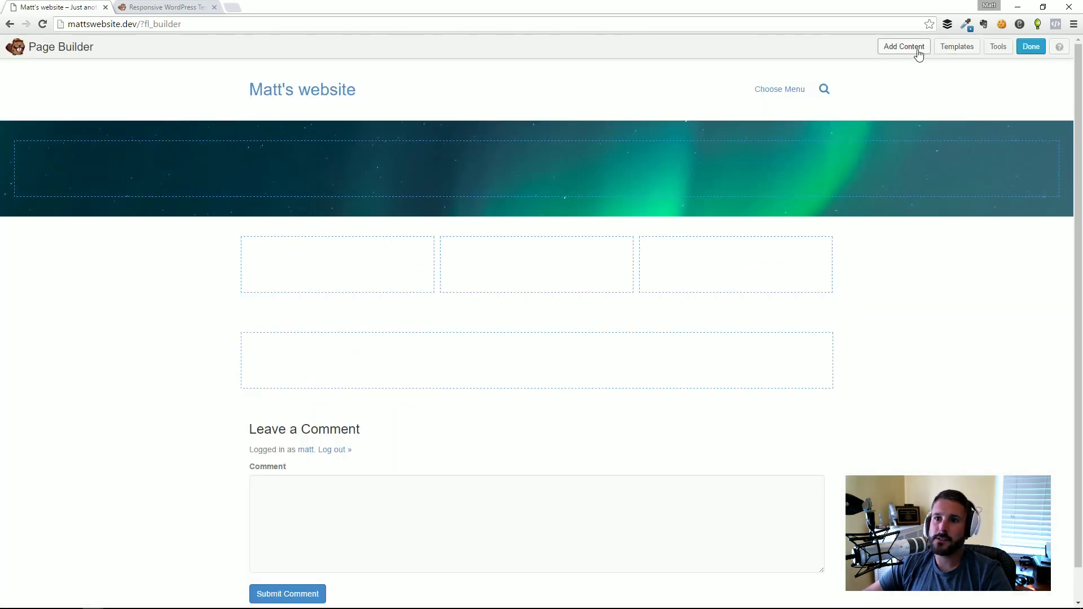
click(908, 46)
- Place a Call to Action module into the aurora banner row and review its heading and text
scroll(959, 113, up, 2)
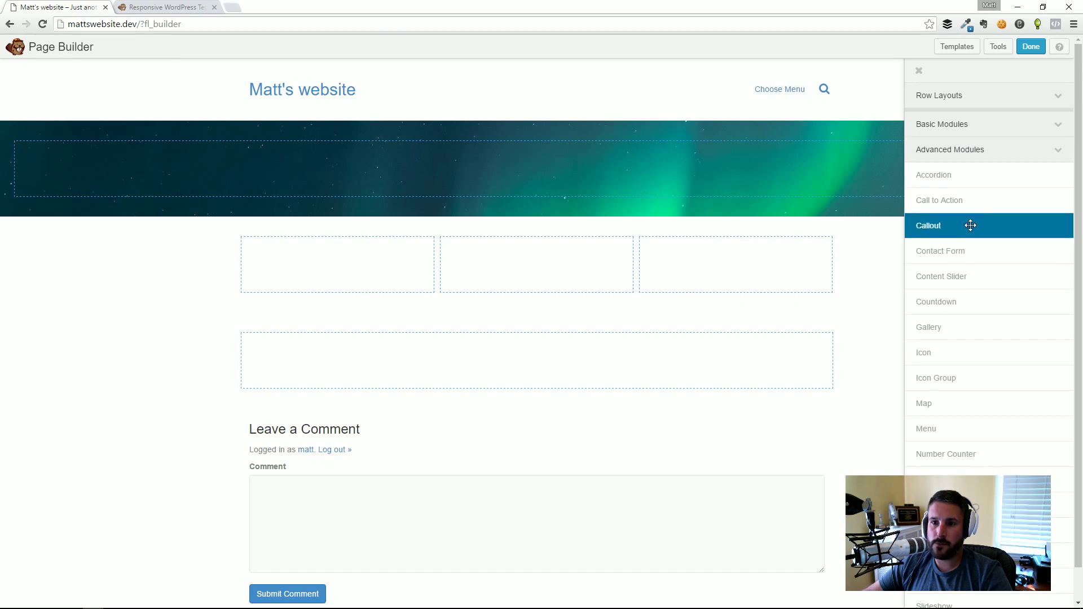
drag(969, 202, 969, 203)
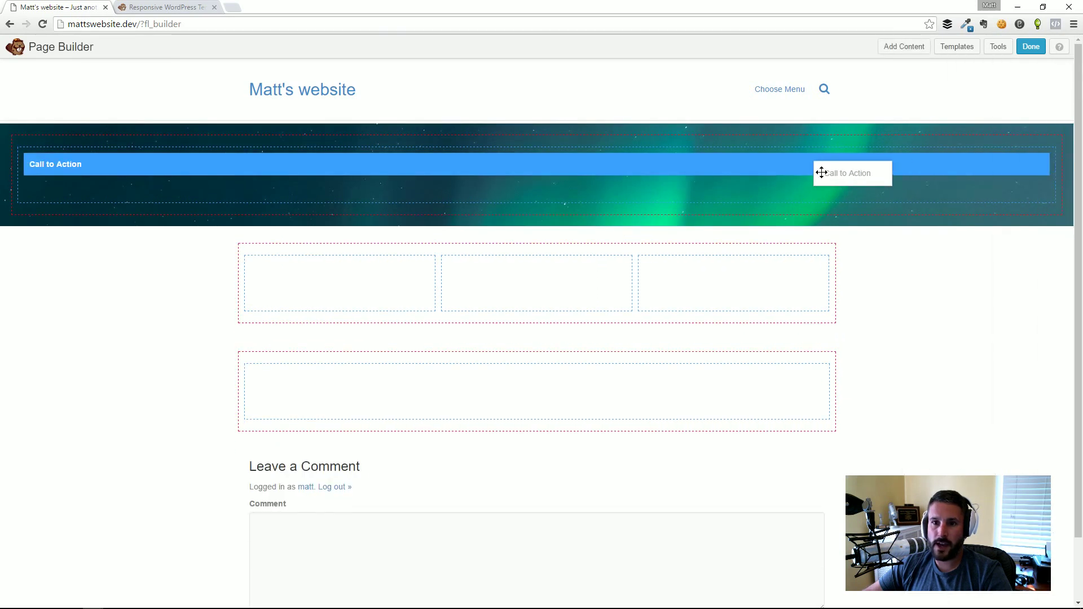
drag(811, 172, 794, 172)
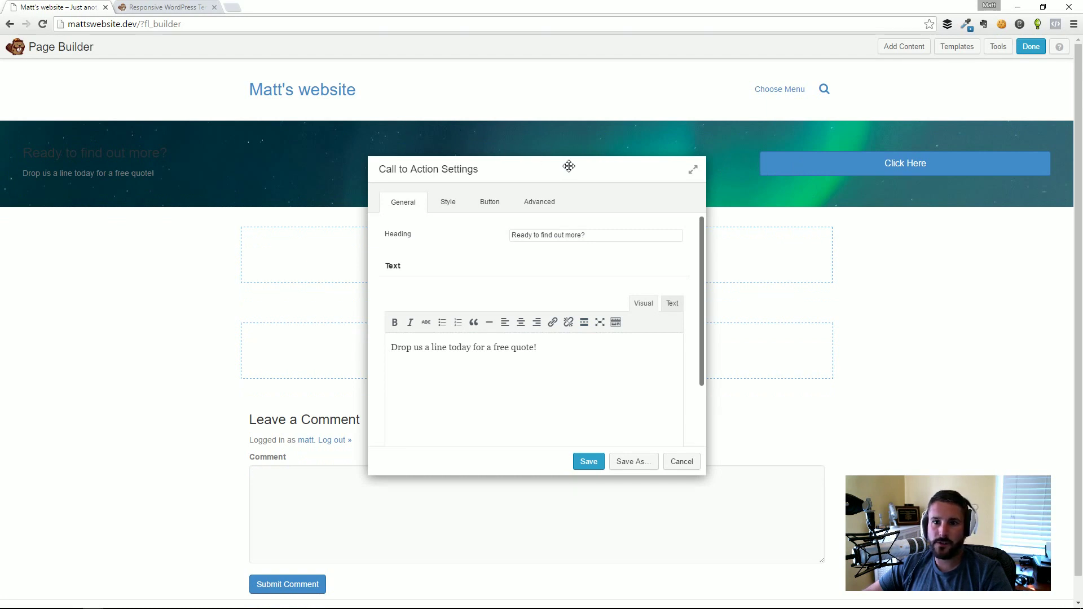
drag(570, 167, 655, 205)
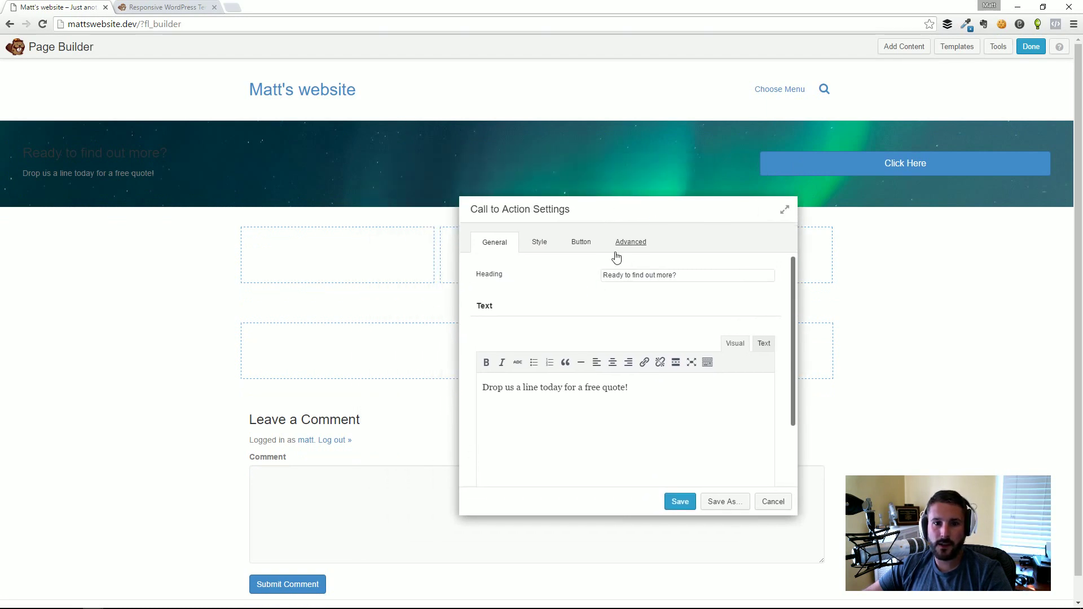
triple_click(629, 273)
scroll(705, 274, down, 1)
scroll(699, 287, up, 1)
click(627, 388)
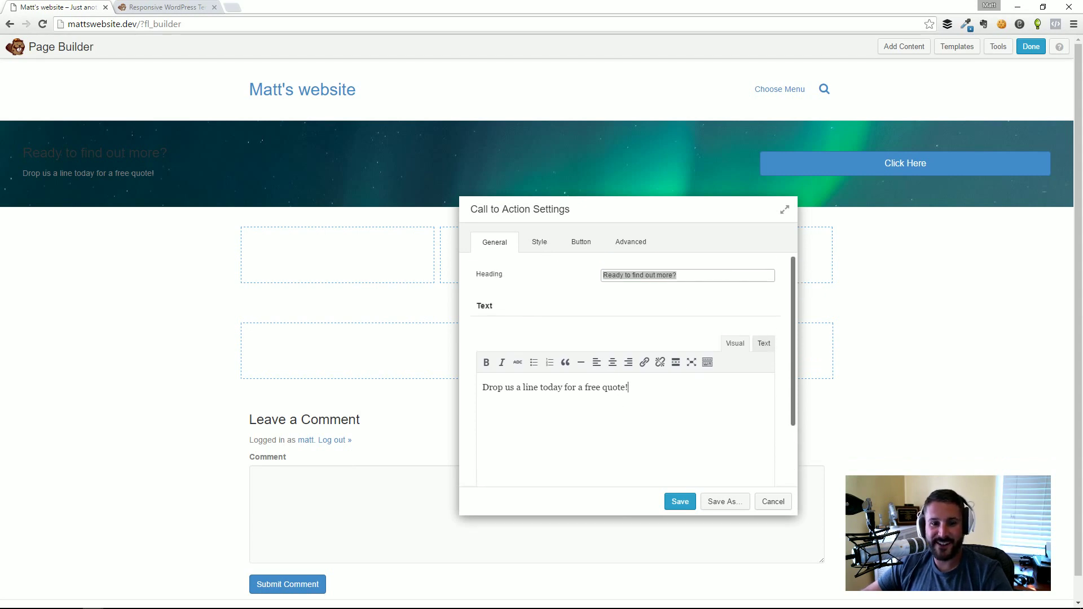
drag(627, 388, 576, 388)
triple_click(609, 389)
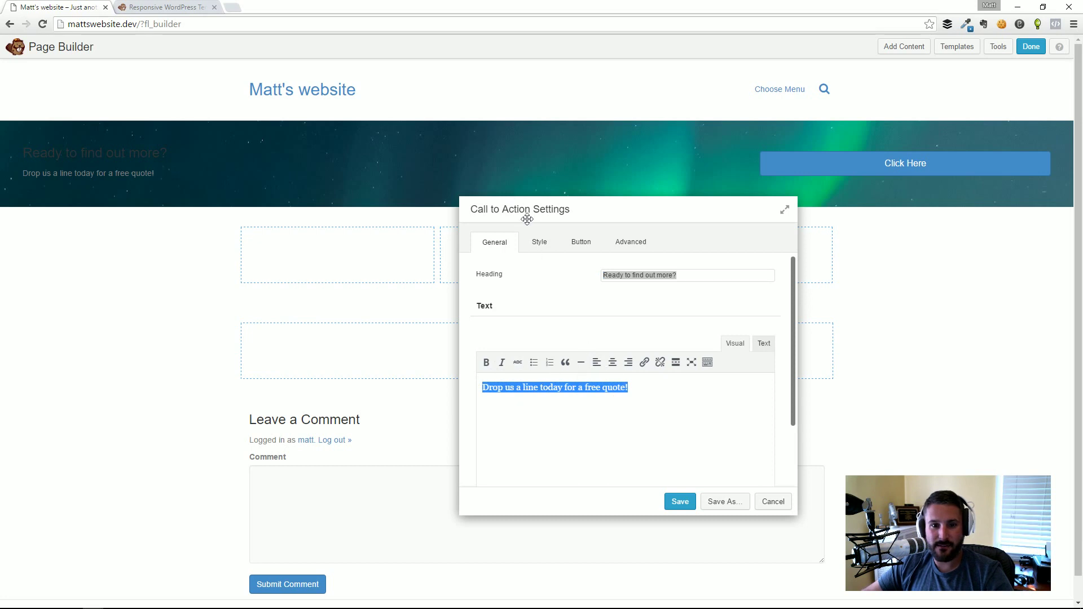
- Make the call-to-action heading an h1 and give the text a very light colour
click(538, 242)
scroll(580, 308, down, 1)
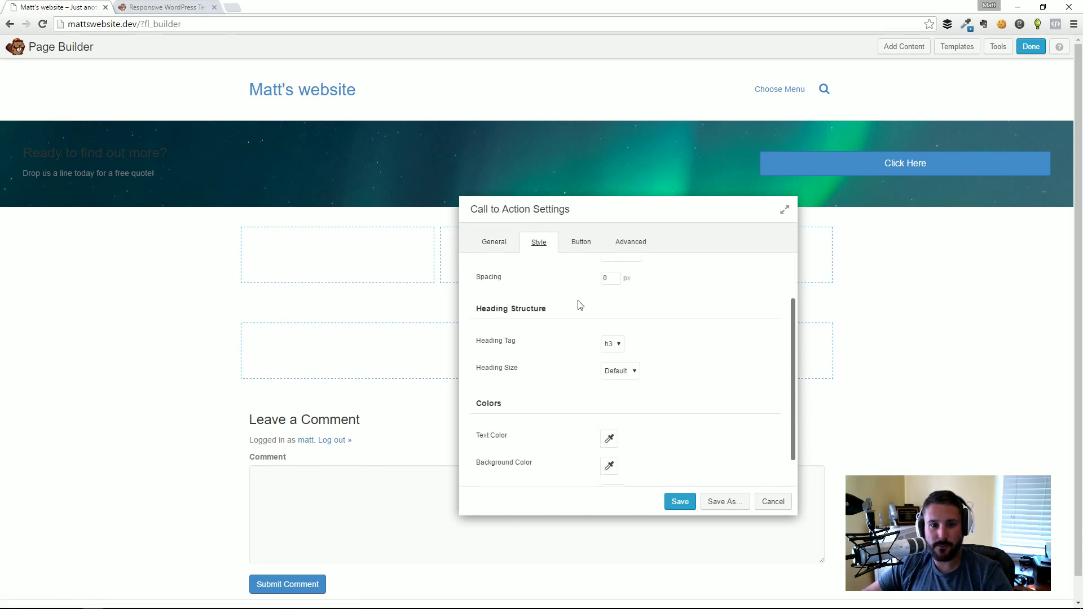
click(612, 344)
click(614, 361)
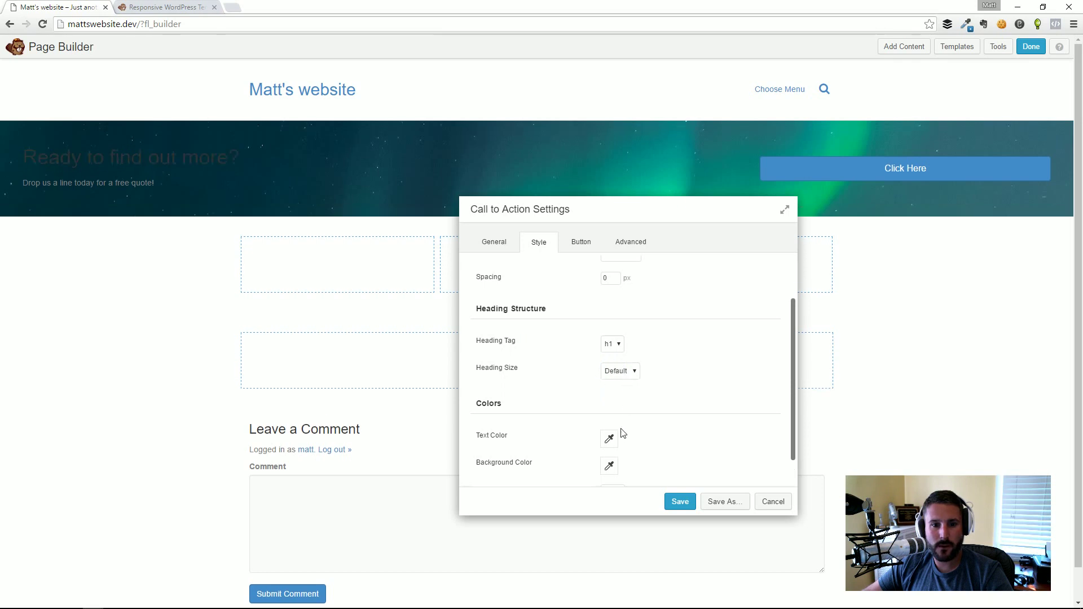
scroll(572, 418, down, 1)
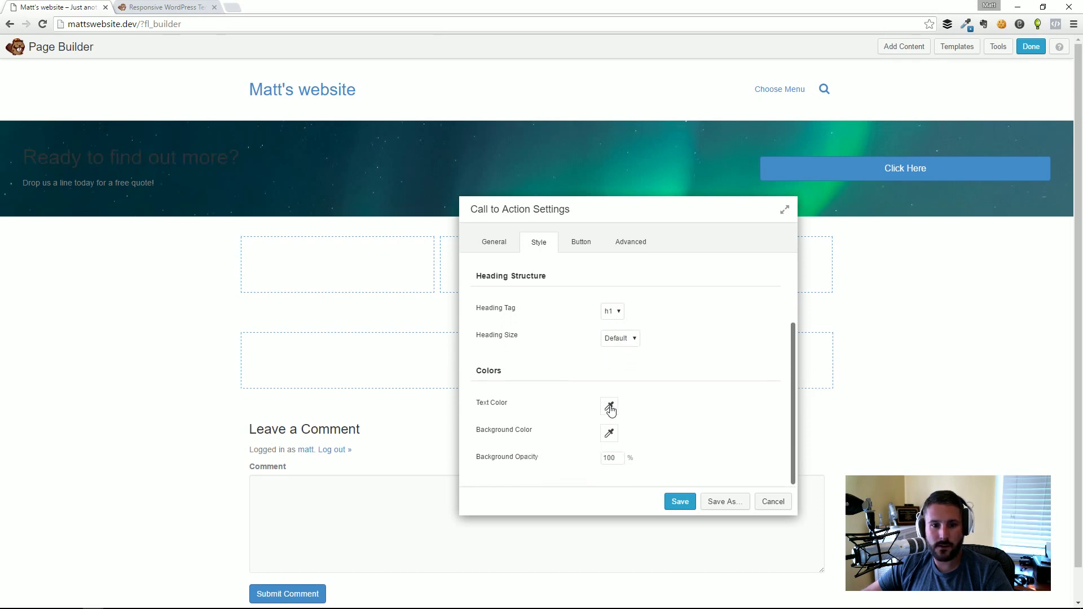
click(610, 407)
click(604, 443)
click(685, 407)
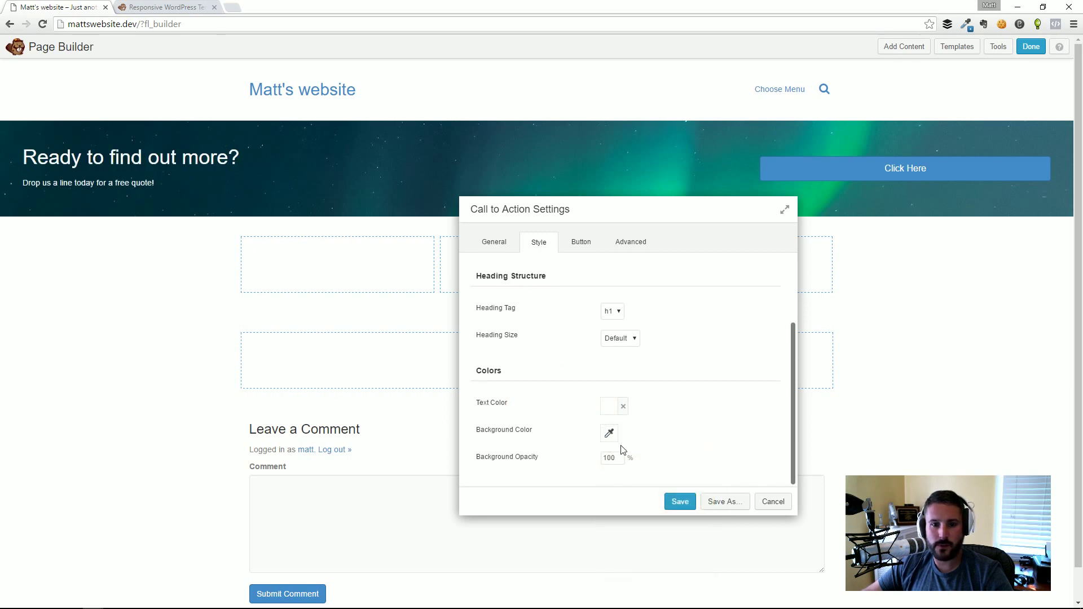
- Stack the heading, text and button vertically with Center alignment
scroll(604, 383, up, 2)
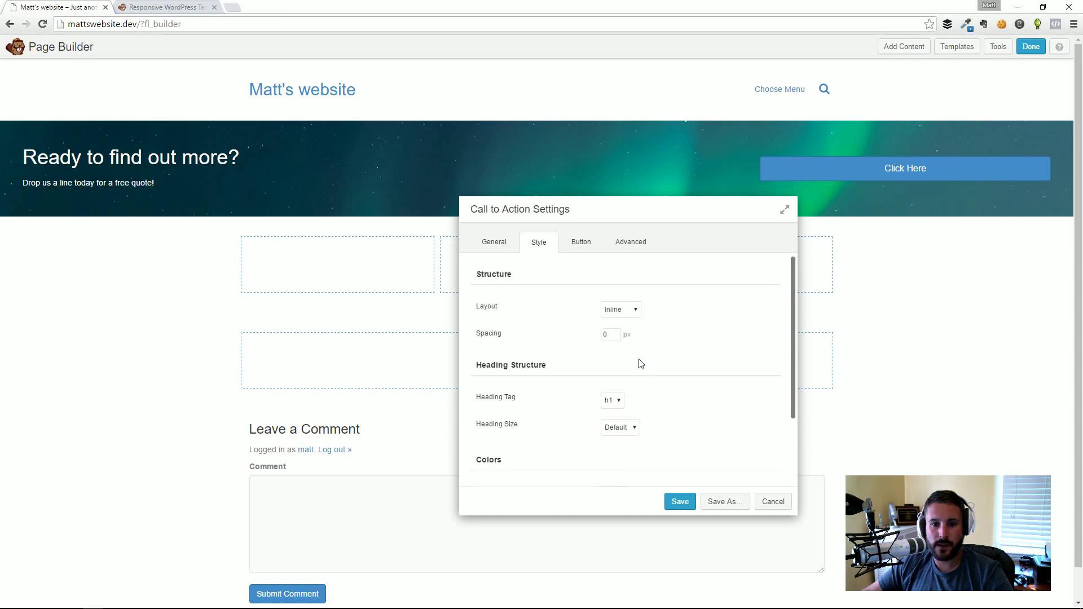
click(618, 313)
click(706, 307)
click(634, 309)
click(617, 331)
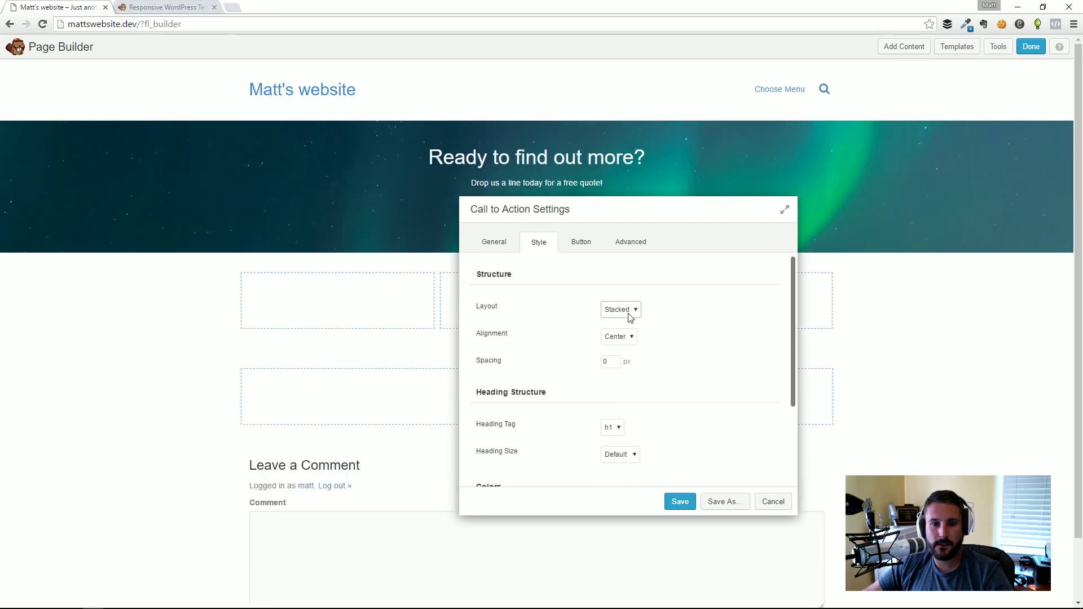
drag(619, 205, 903, 147)
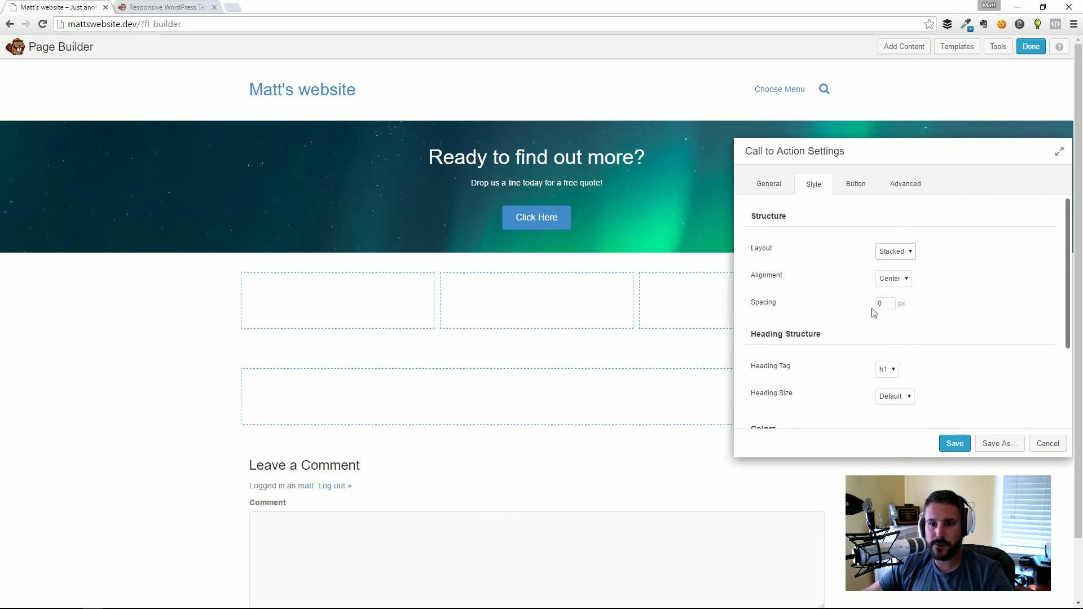
click(897, 279)
click(894, 300)
click(768, 187)
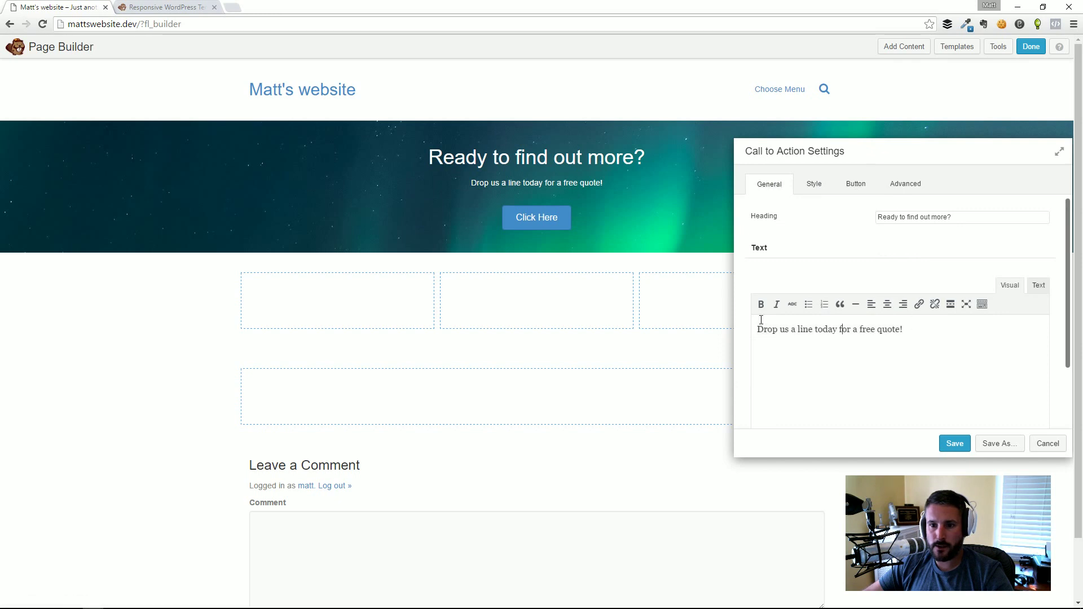
- Change the button label to 'Click here to learn more', with the link opening in the same window
click(857, 185)
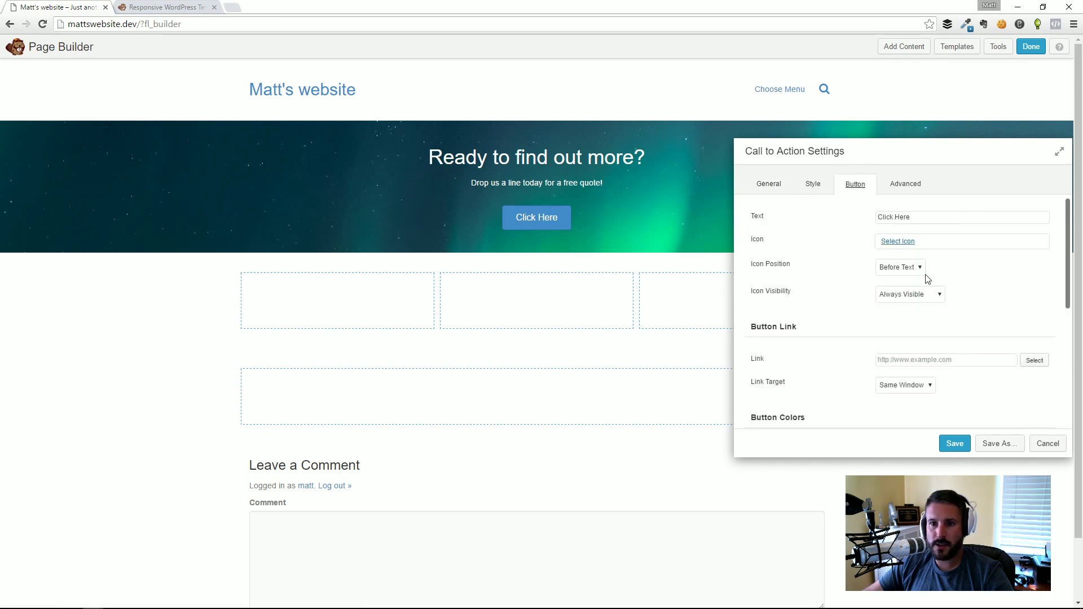
click(900, 269)
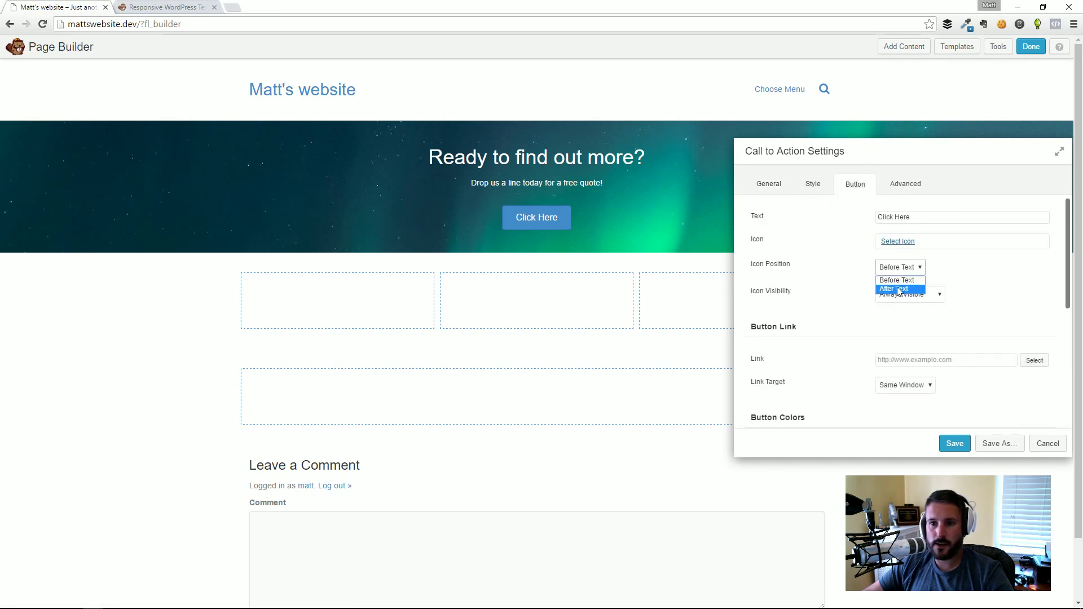
click(855, 271)
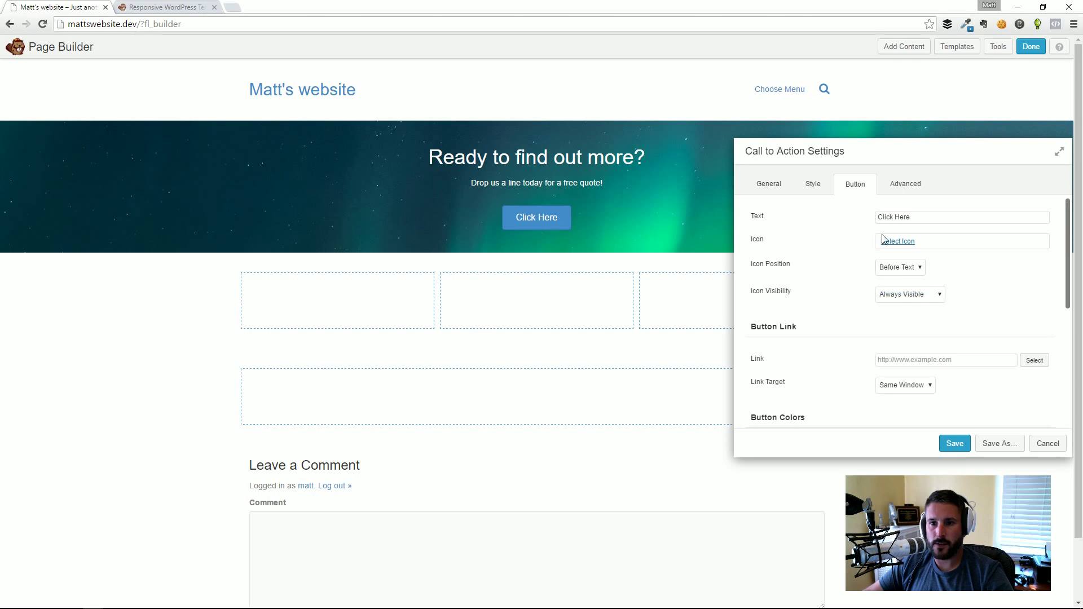
drag(908, 217, 857, 220)
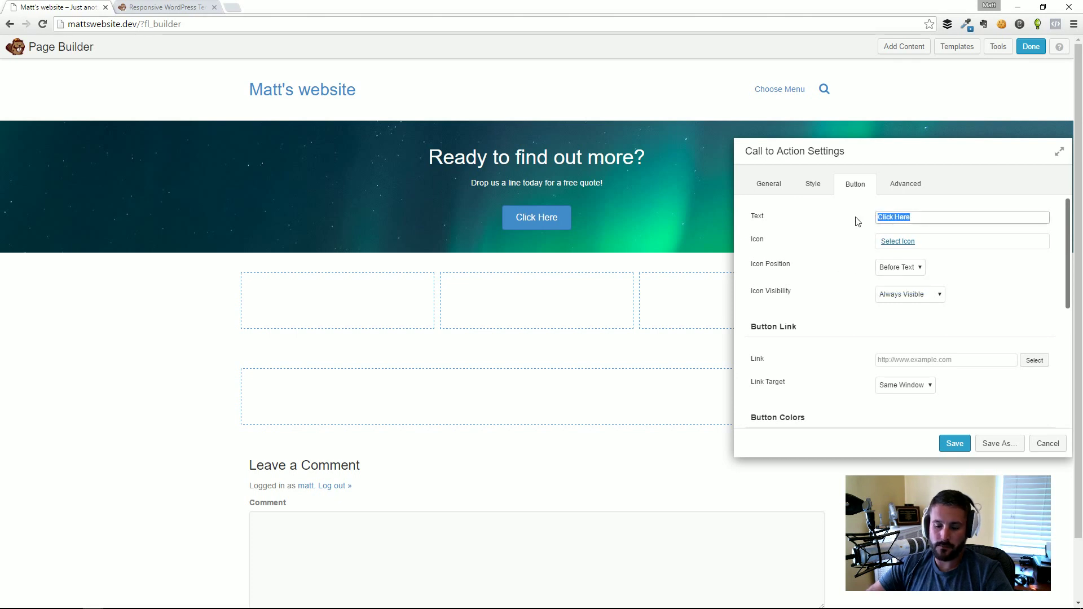
text(Click here to learn more!)
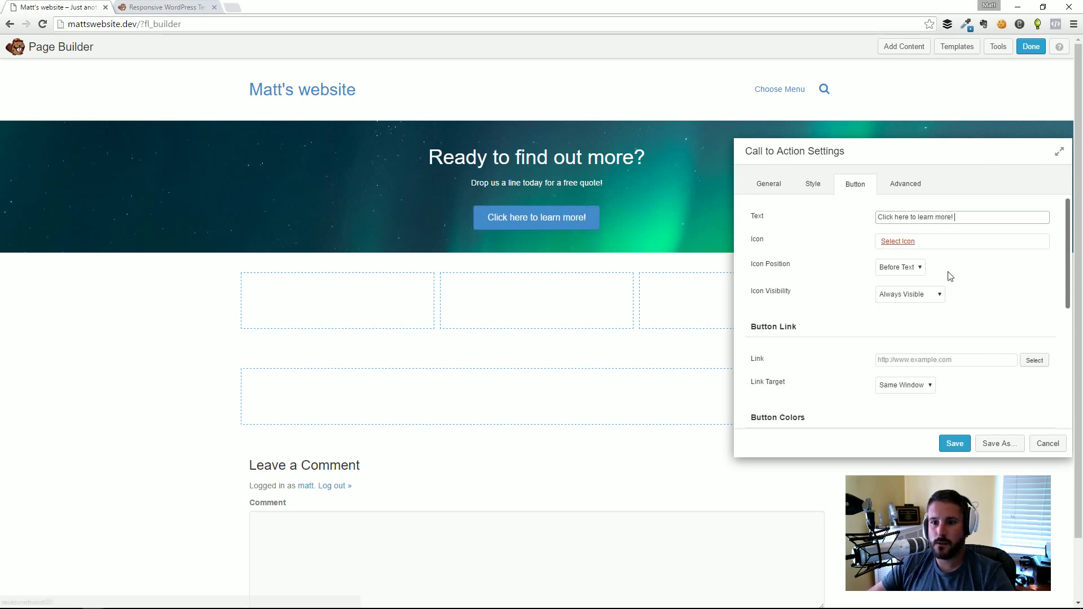
scroll(943, 330, down, 2)
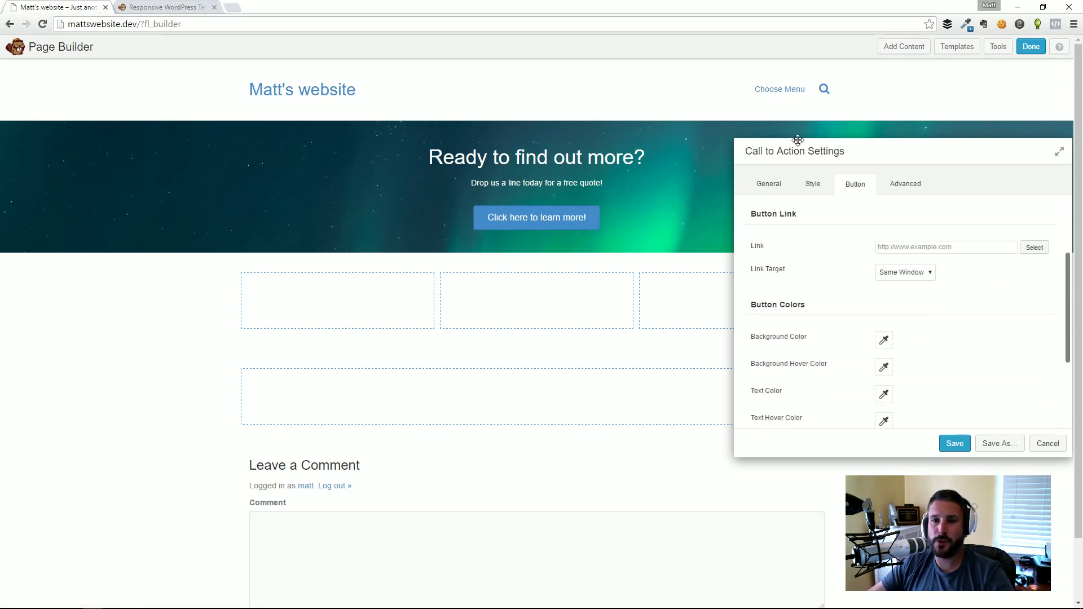
drag(805, 144, 687, 187)
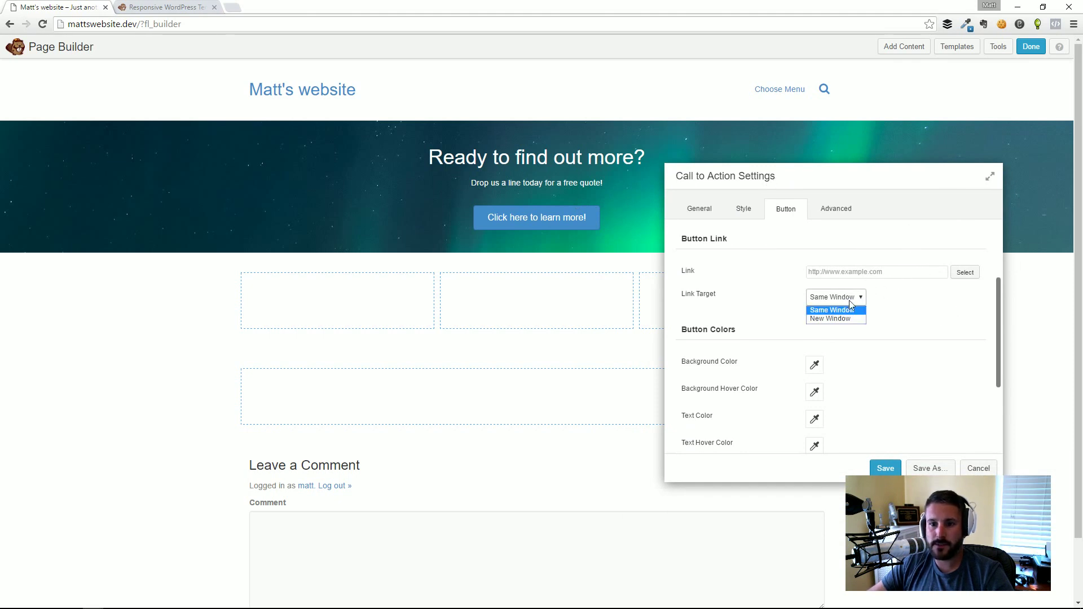
click(922, 313)
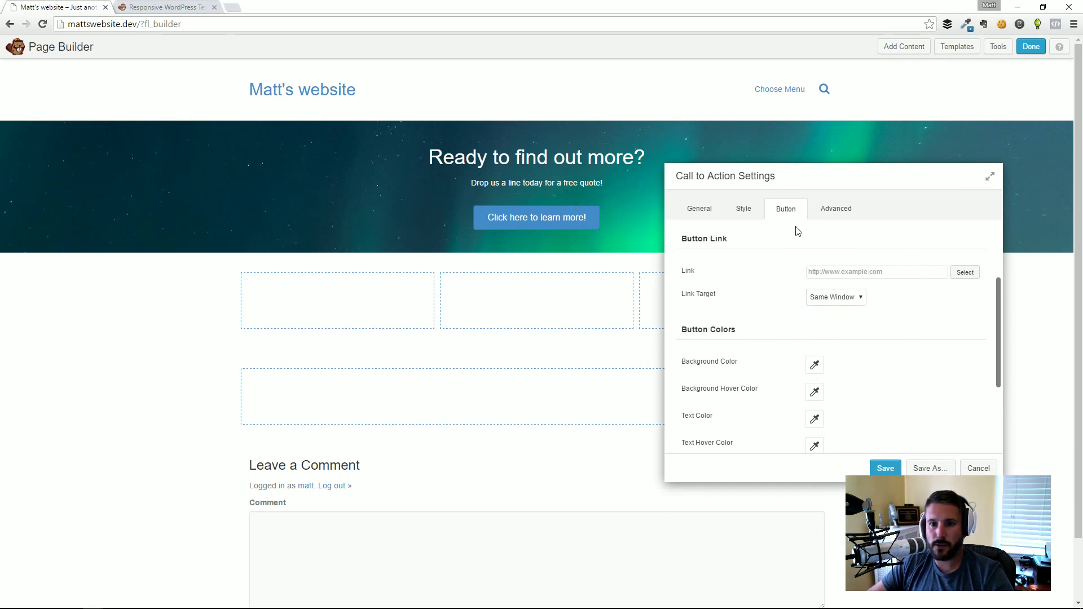
- Set the module's animation style to Fade In and save the call to action
click(836, 214)
scroll(868, 299, up, 3)
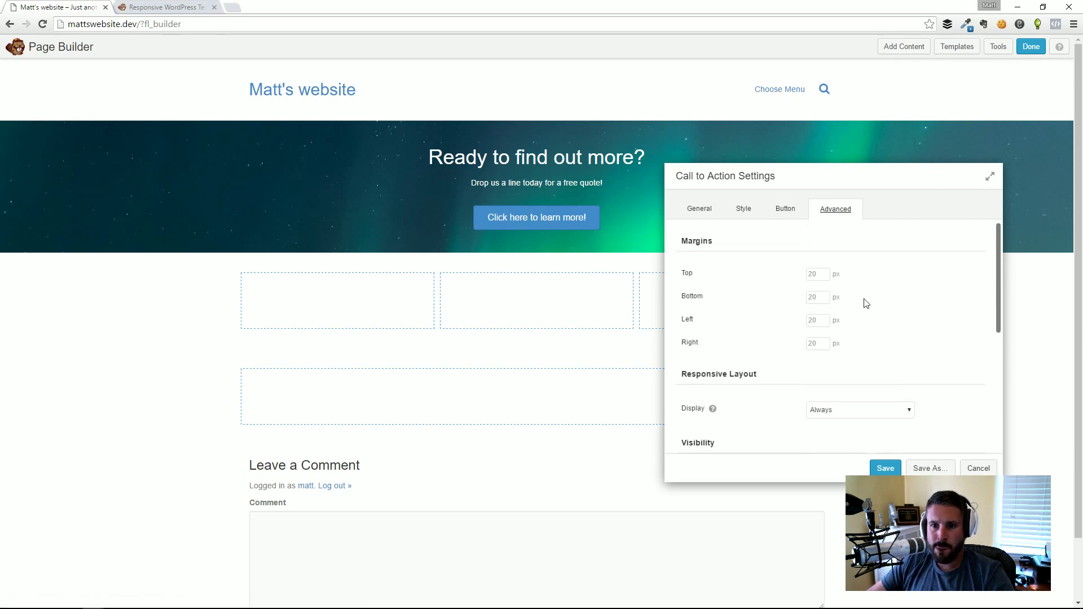
scroll(784, 296, down, 2)
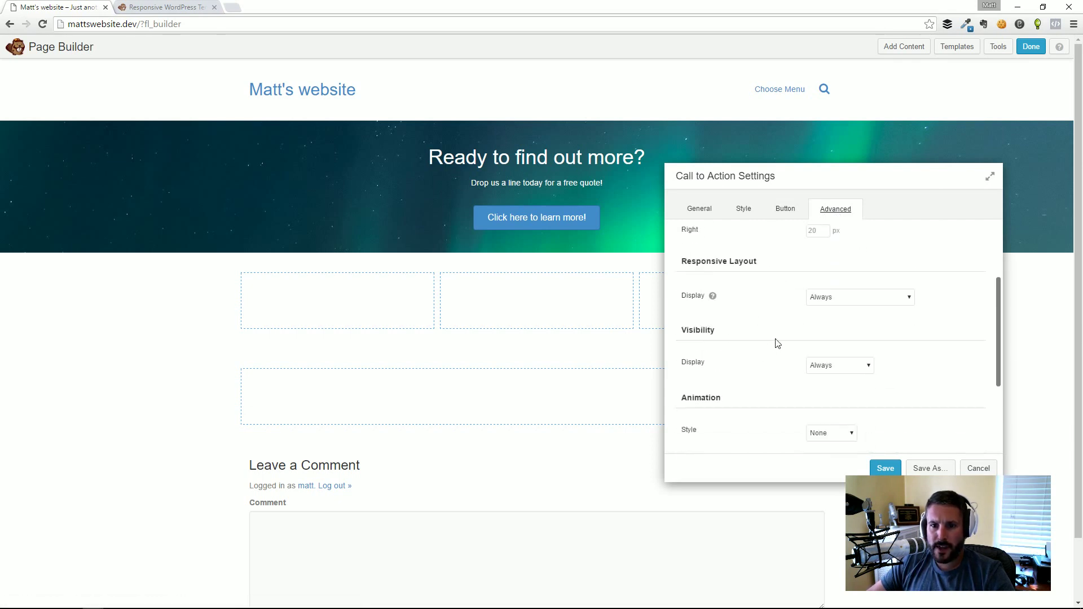
scroll(788, 323, down, 1)
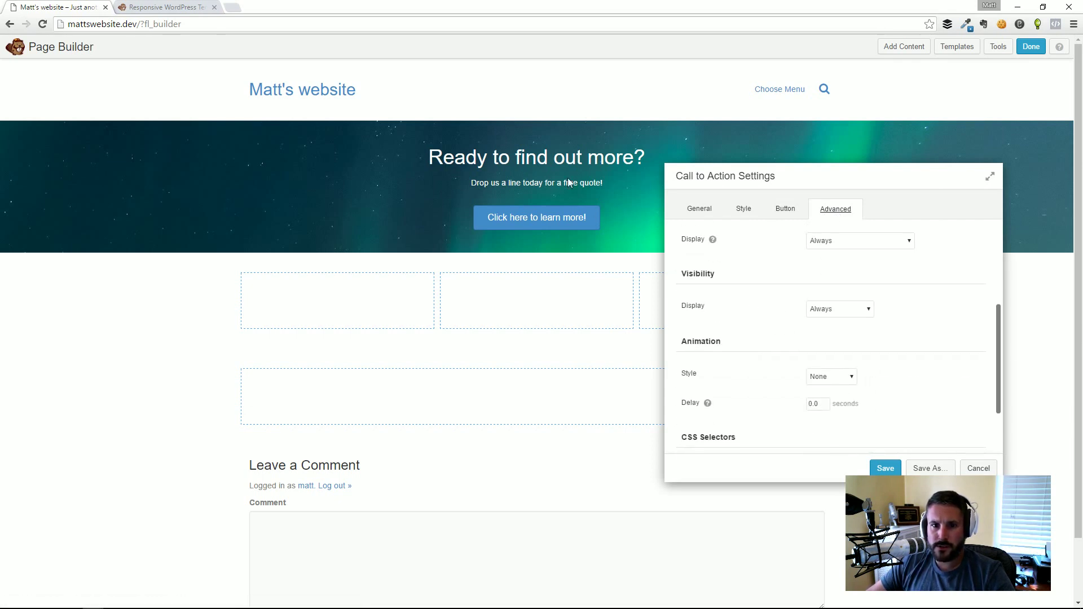
click(828, 377)
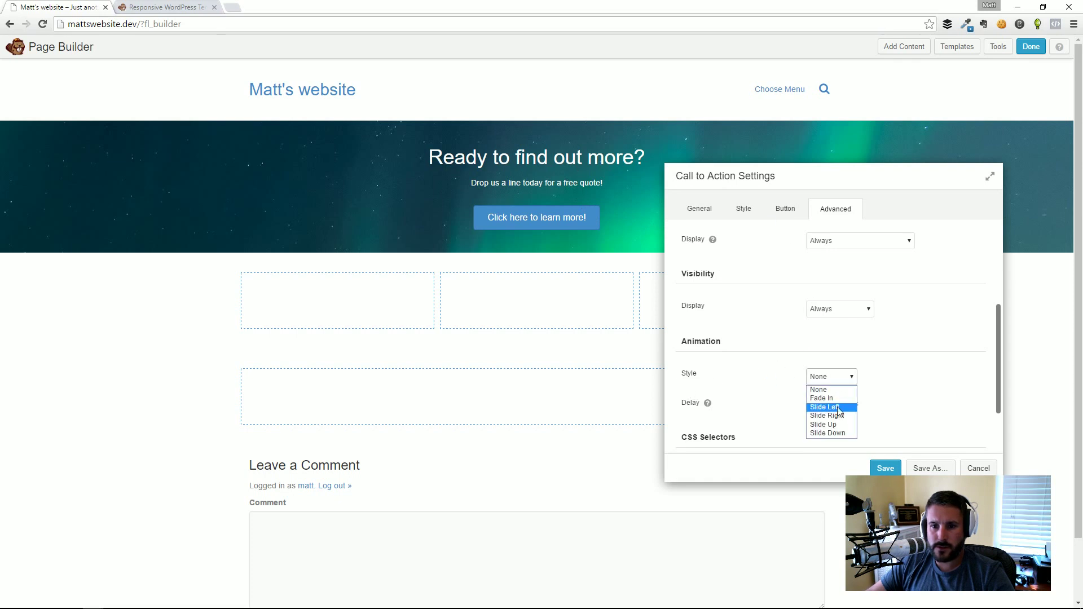
click(832, 398)
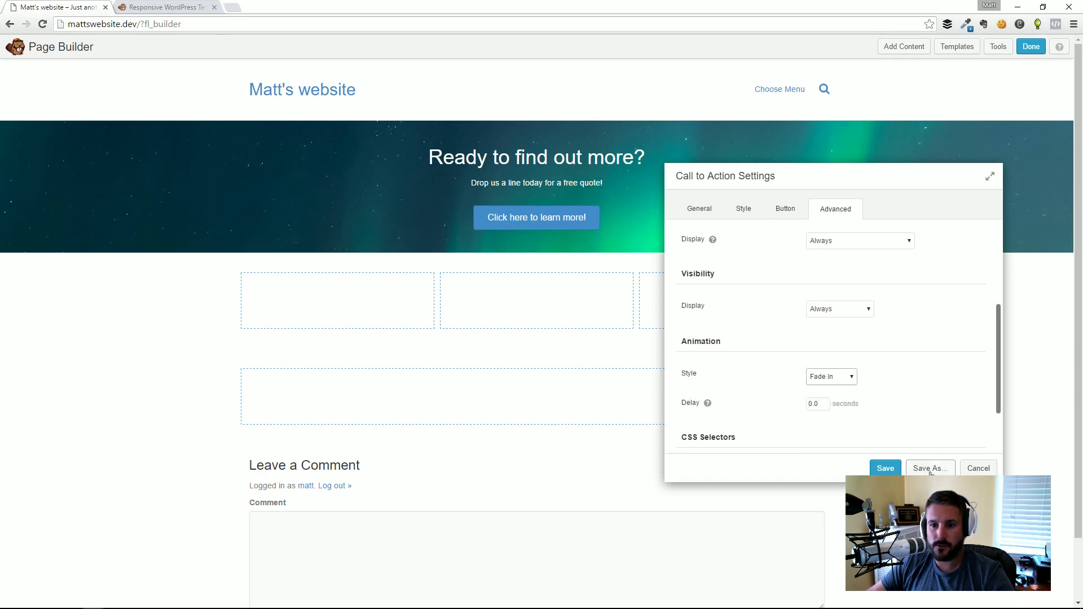
click(882, 470)
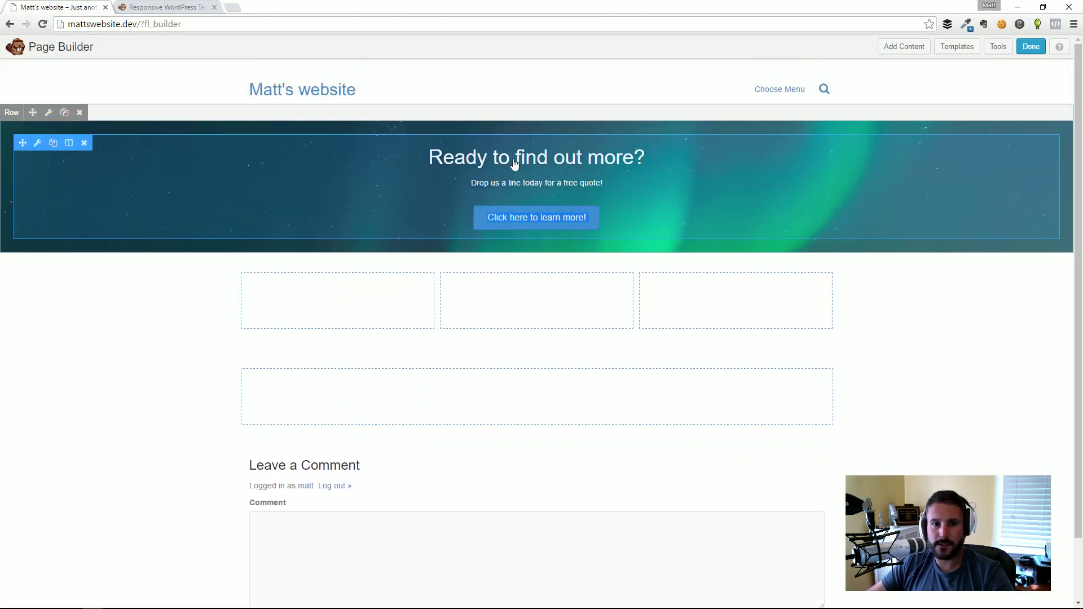
- In the call-to-action Style settings, switch Heading Size to Custom at 64 px and save
click(38, 144)
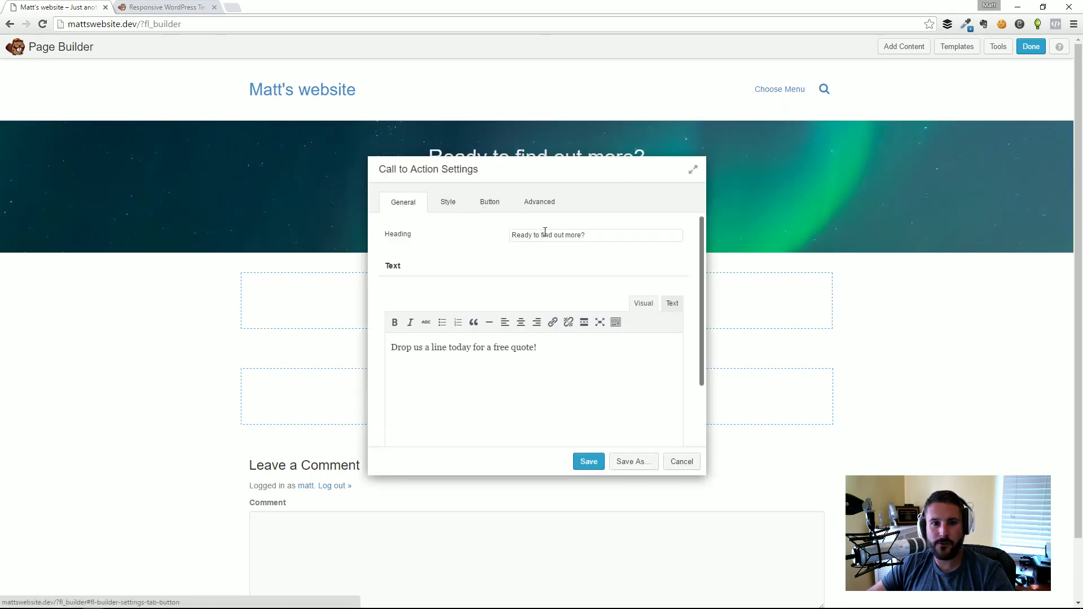
click(444, 204)
drag(482, 170, 186, 191)
scroll(282, 353, down, 1)
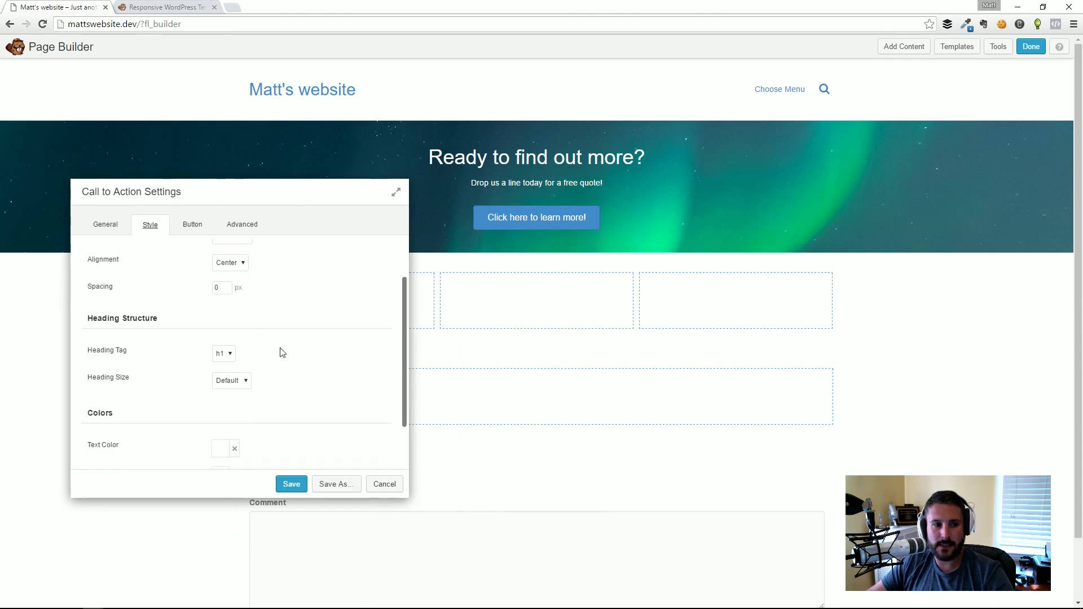
click(243, 384)
click(239, 381)
click(239, 379)
click(229, 404)
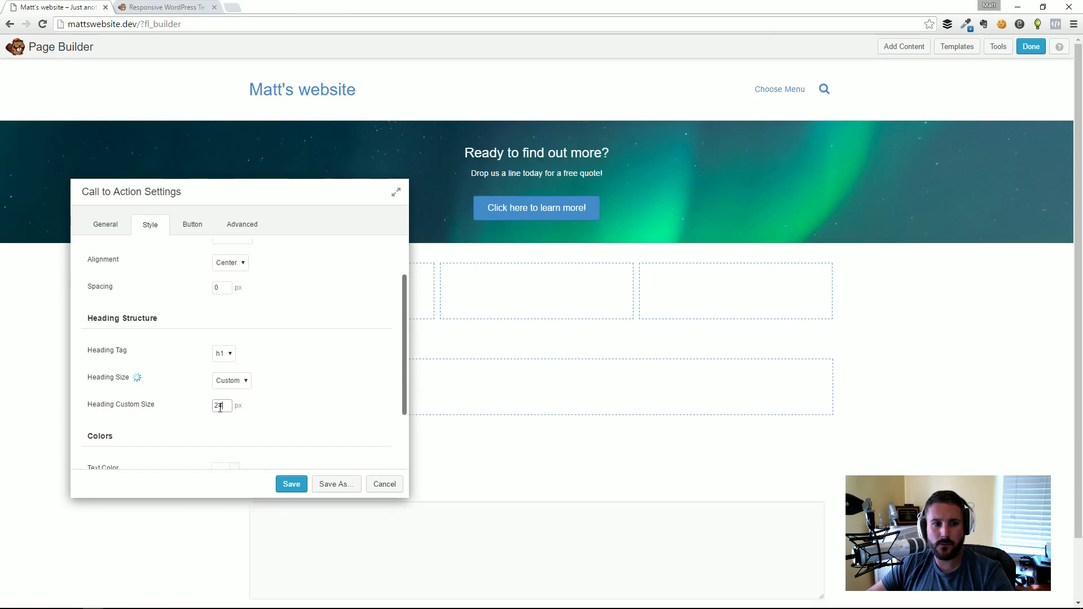
scroll(222, 409, up, 1)
scroll(223, 412, down, 1)
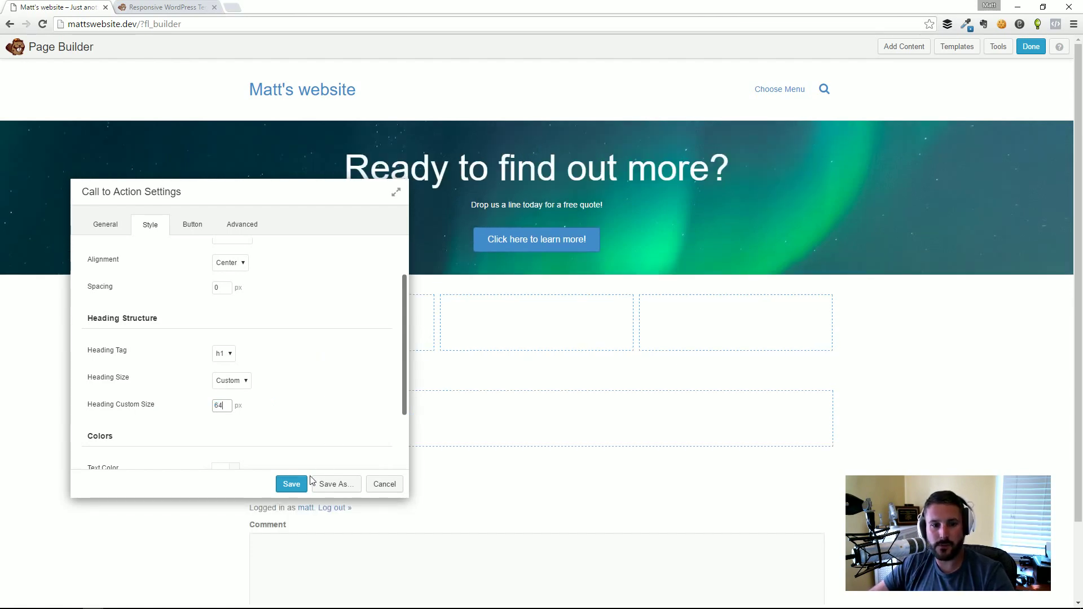
click(291, 484)
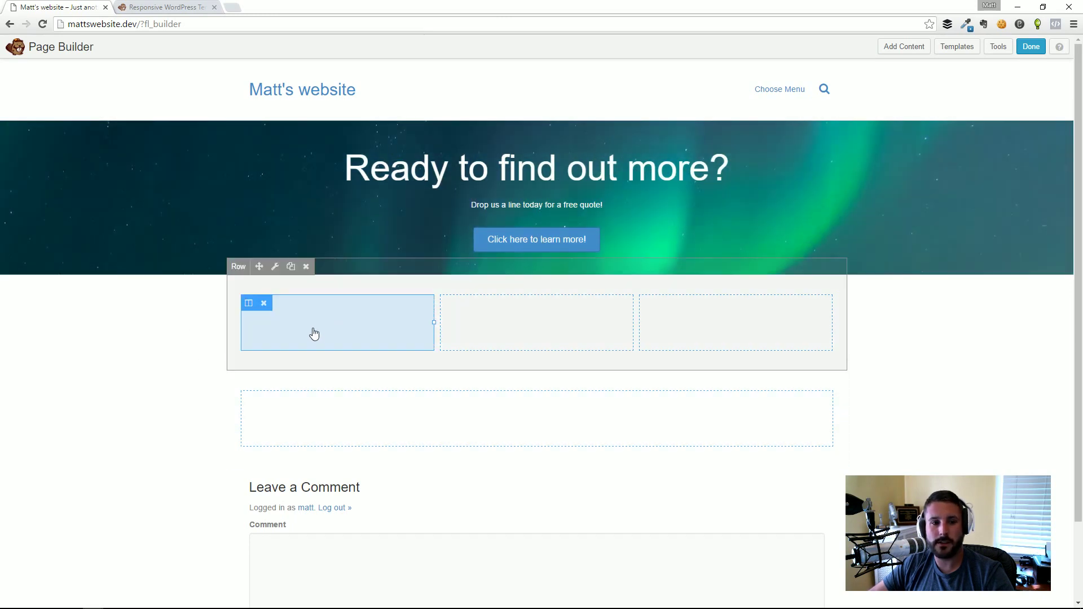
- Open the first empty column's settings and close them without changes
click(364, 314)
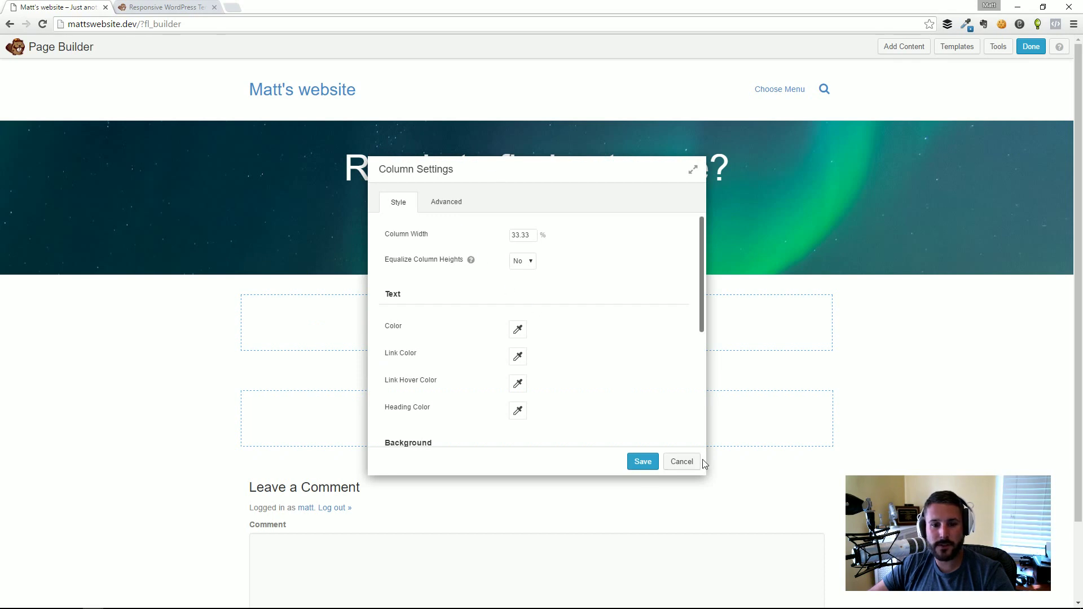
click(682, 462)
click(446, 305)
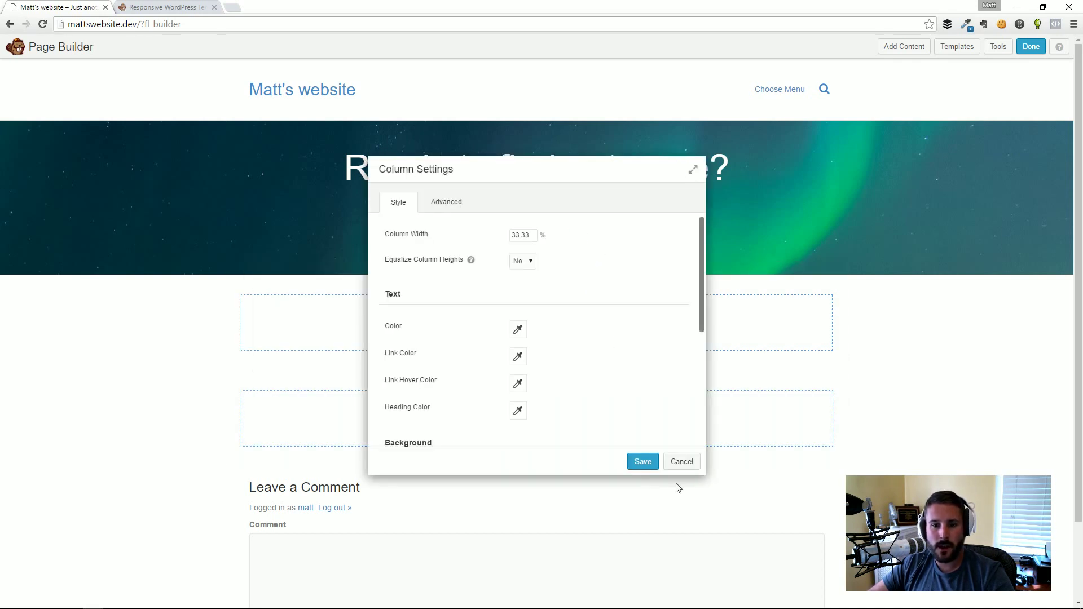
click(681, 463)
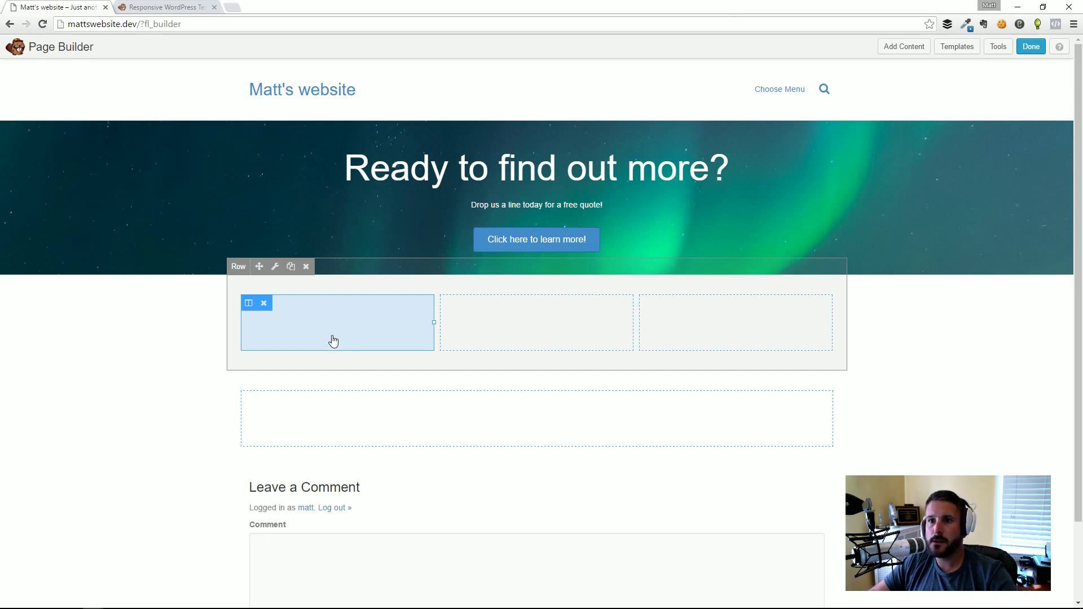
- Drag a Text Editor module from Basic Modules into the first column
click(902, 47)
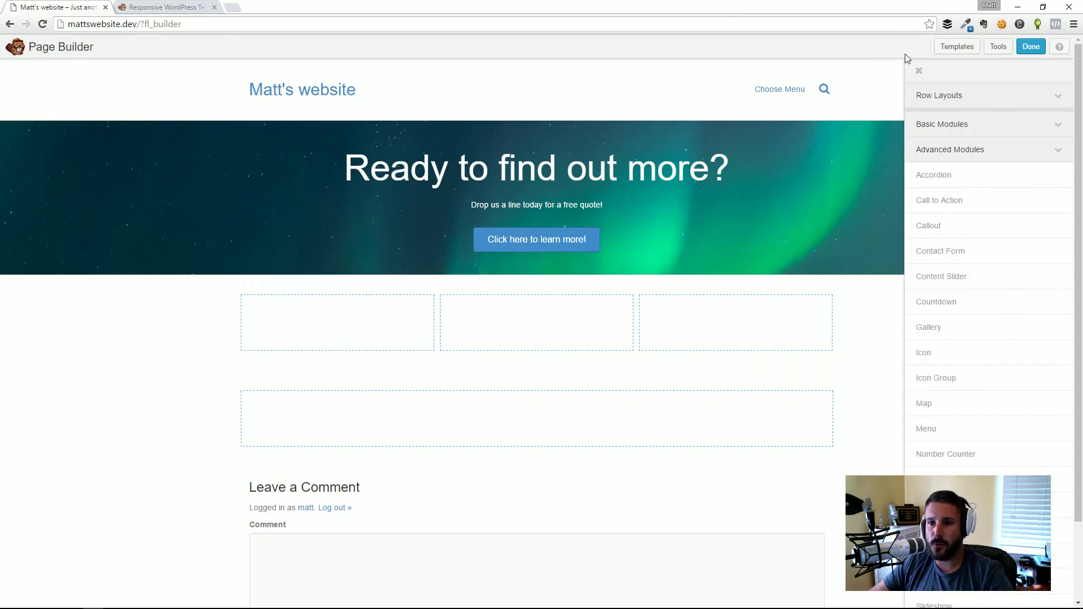
scroll(973, 199, down, 1)
scroll(973, 201, down, 3)
scroll(967, 187, up, 5)
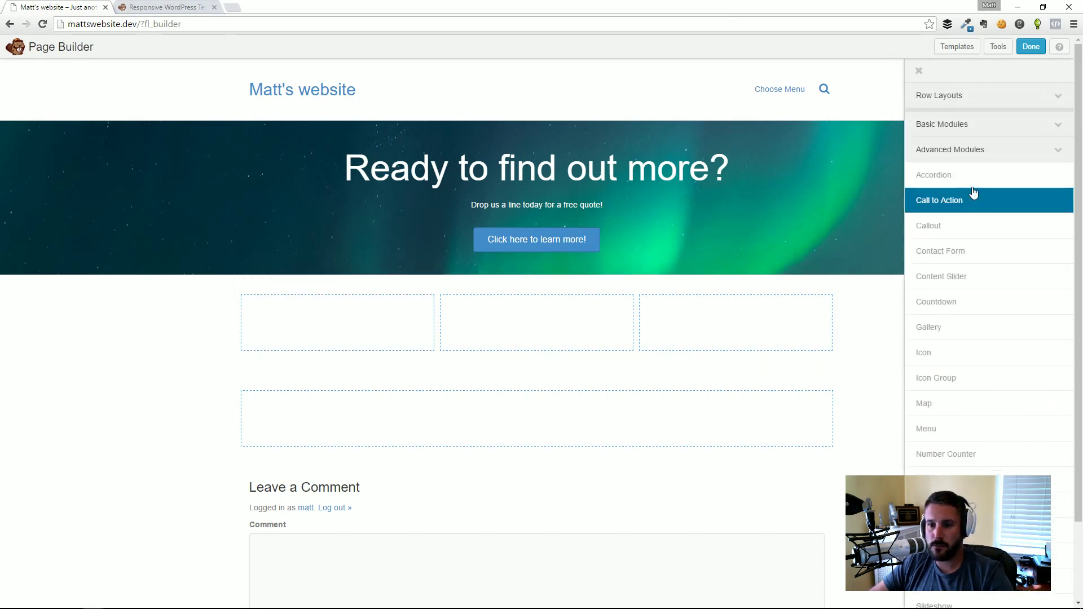
click(965, 126)
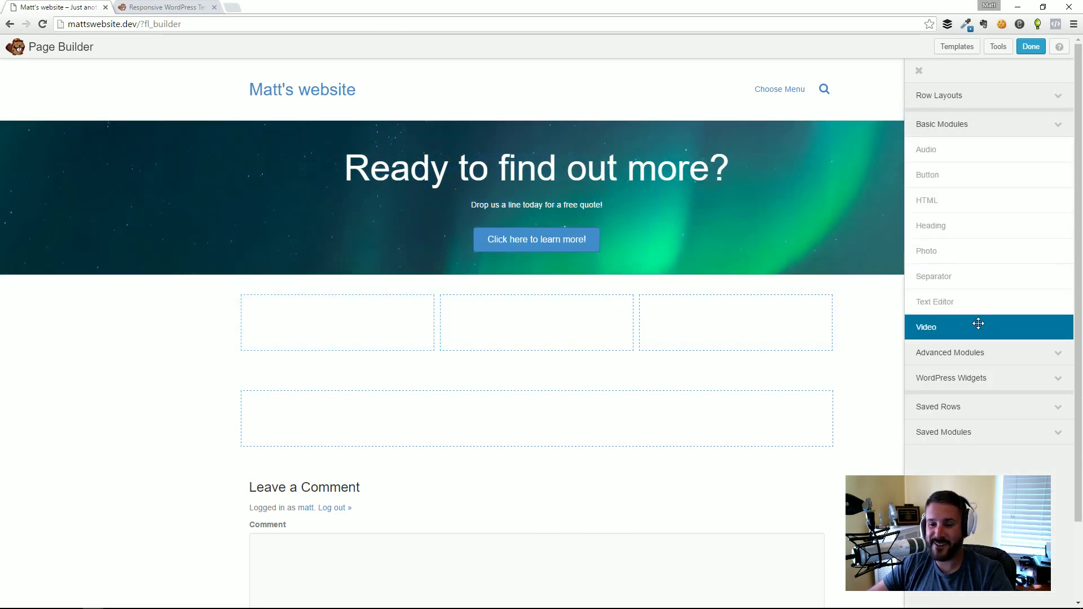
drag(977, 306, 344, 367)
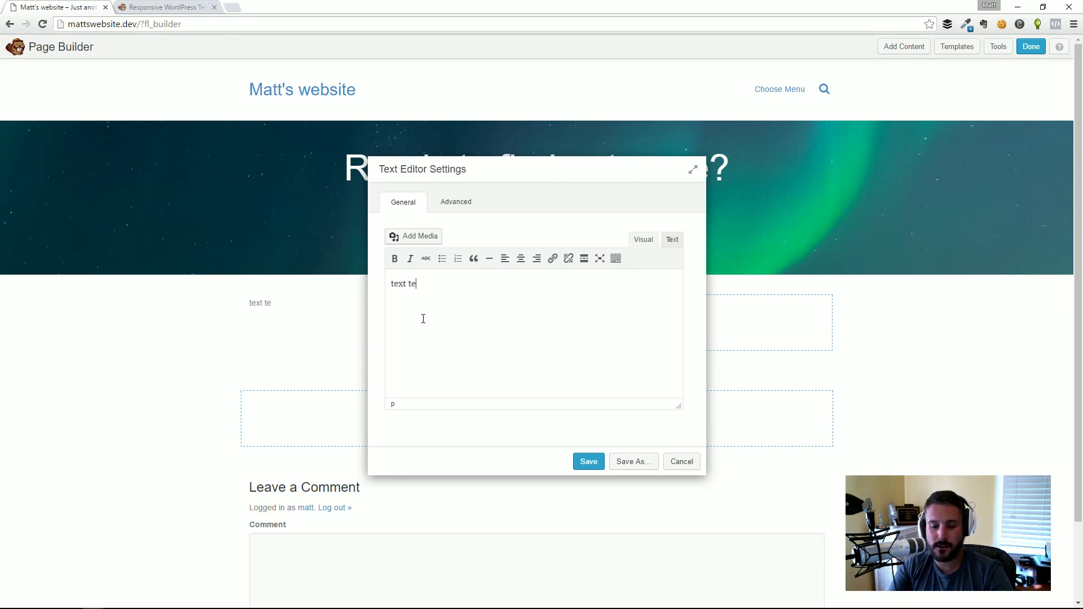
- Save the text block, then duplicate it into the middle and third columns
click(590, 462)
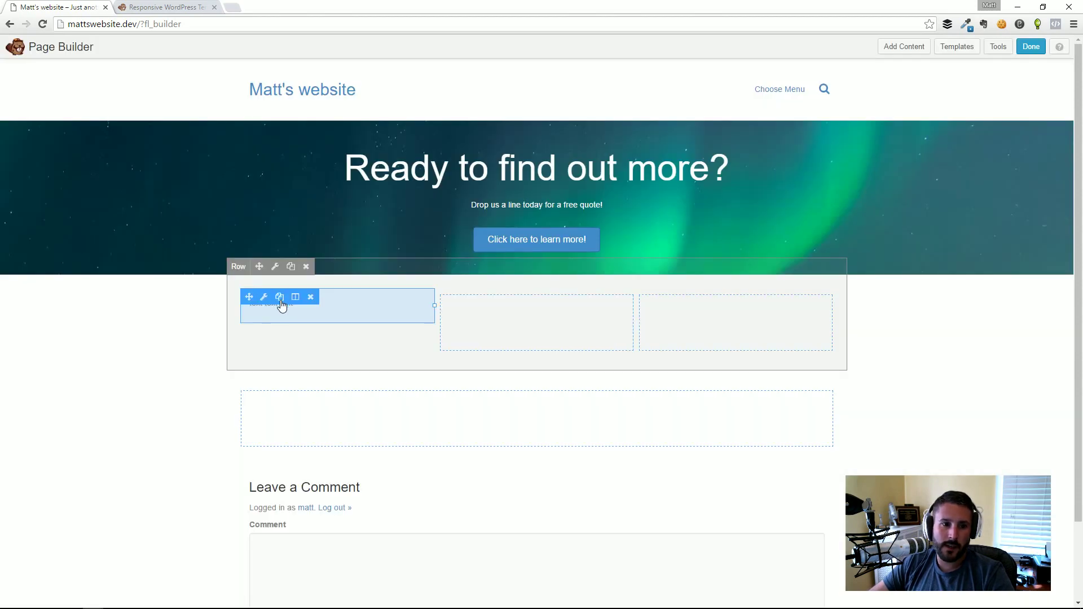
click(302, 321)
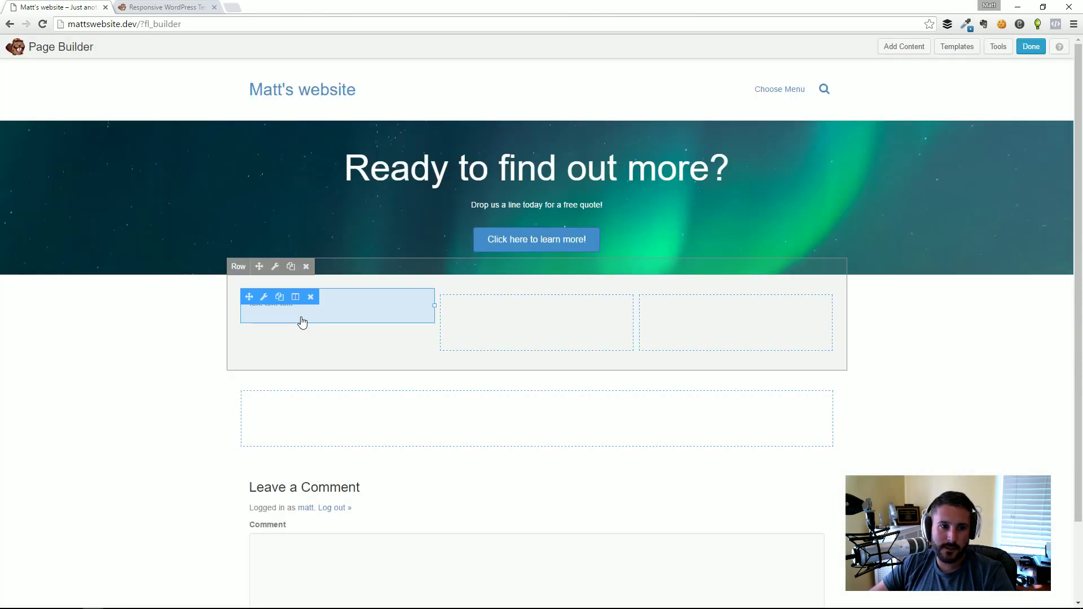
click(279, 297)
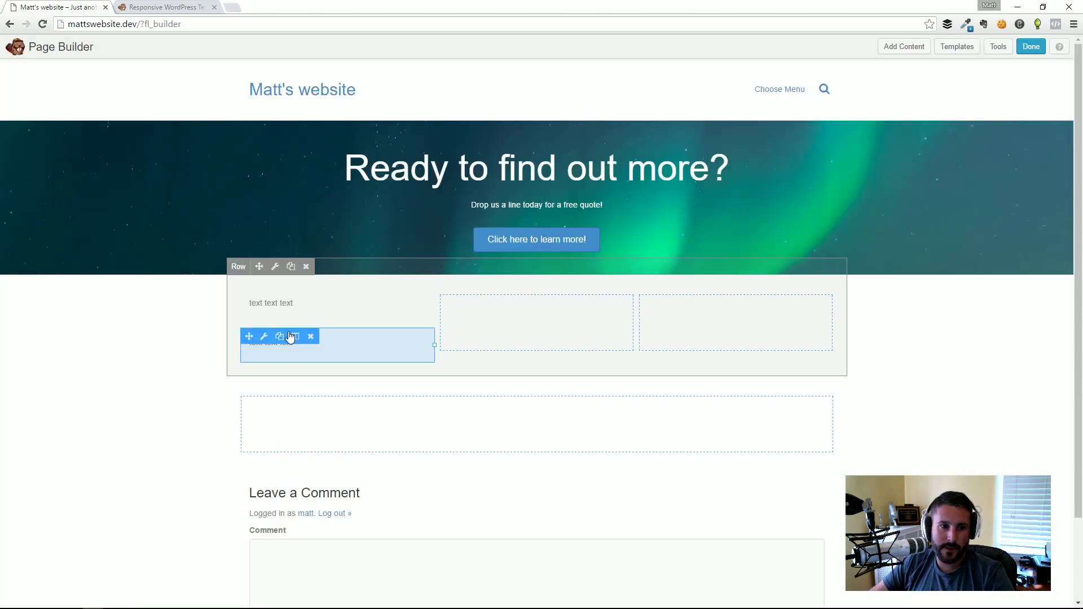
drag(249, 335, 465, 330)
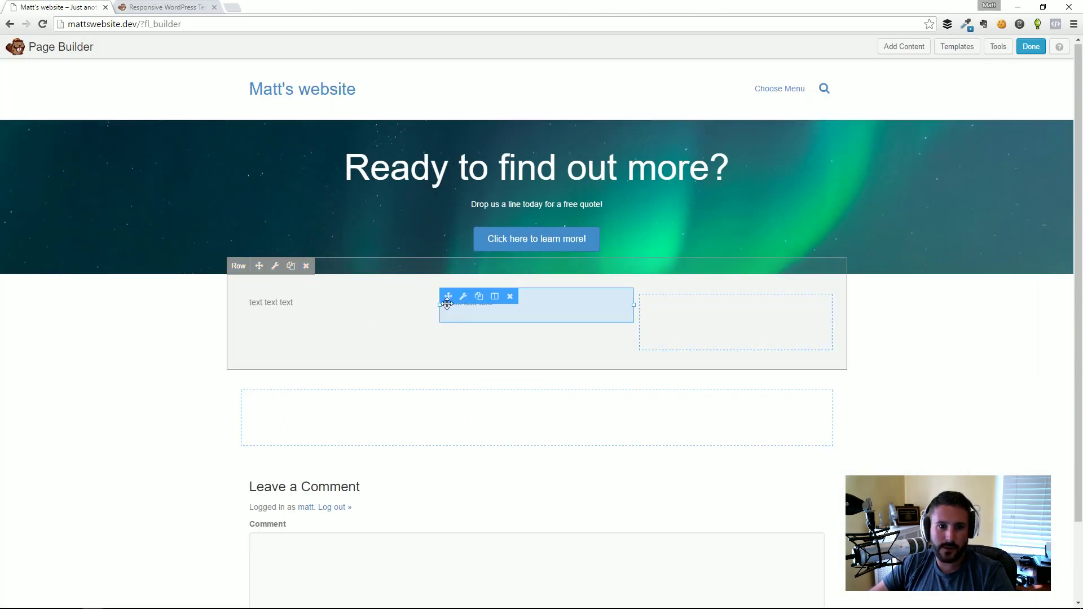
click(479, 296)
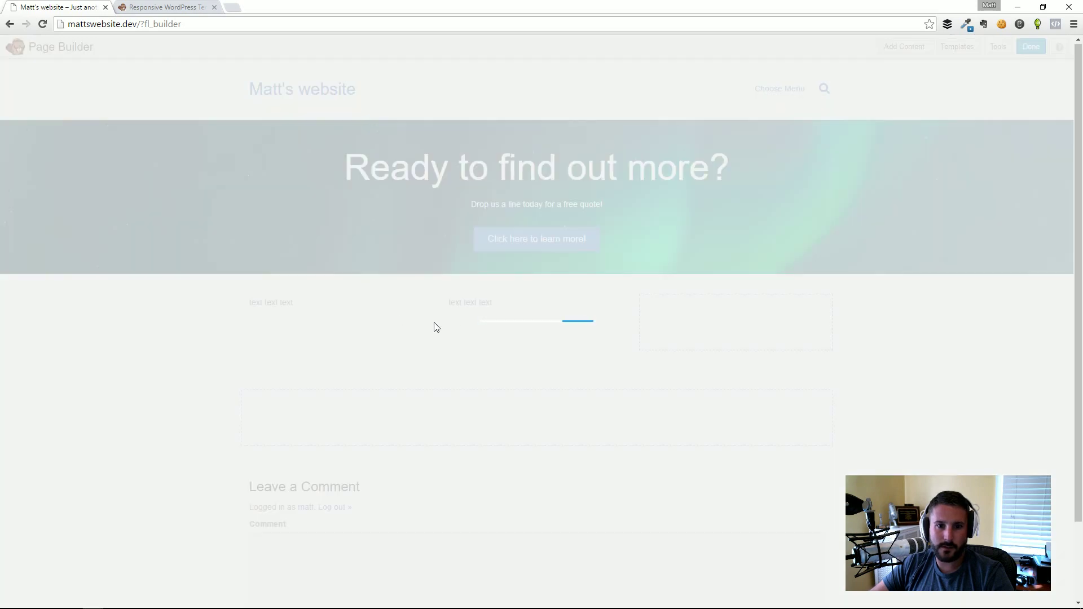
drag(447, 334, 650, 324)
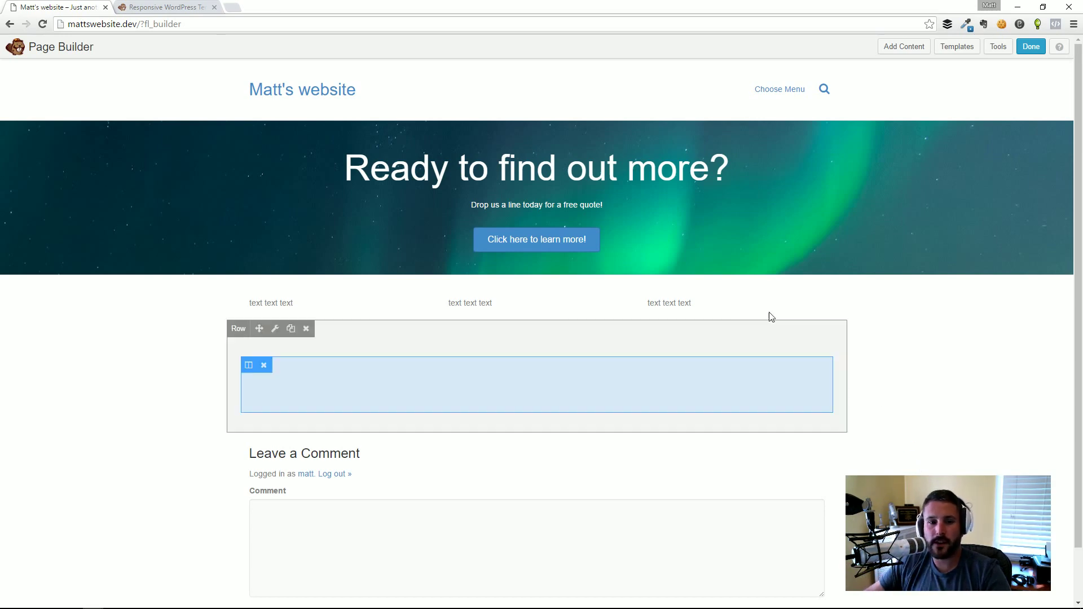
mouse_move(689, 312)
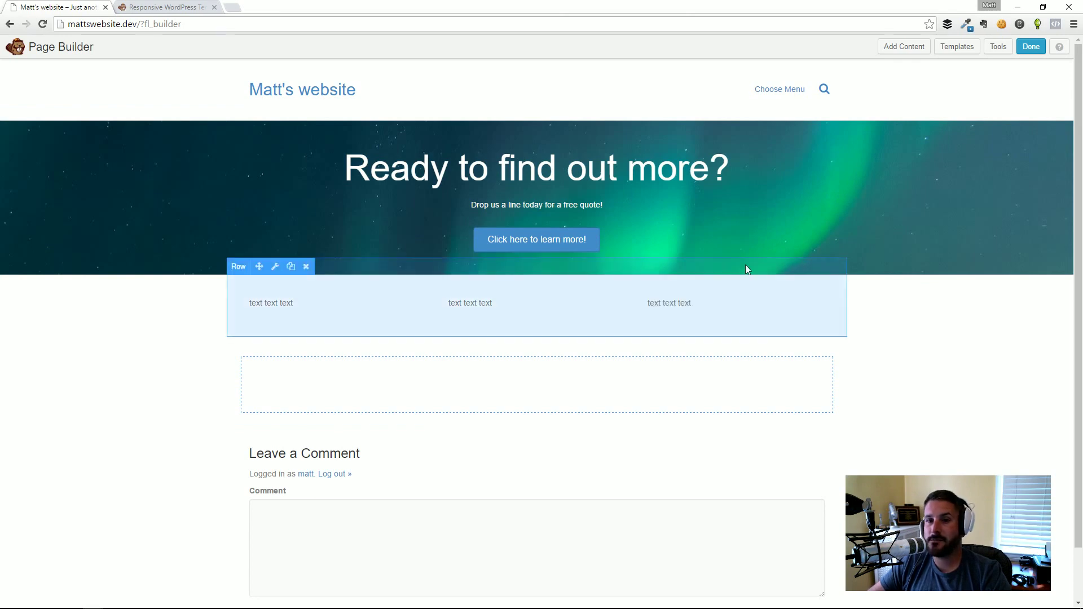
click(183, 8)
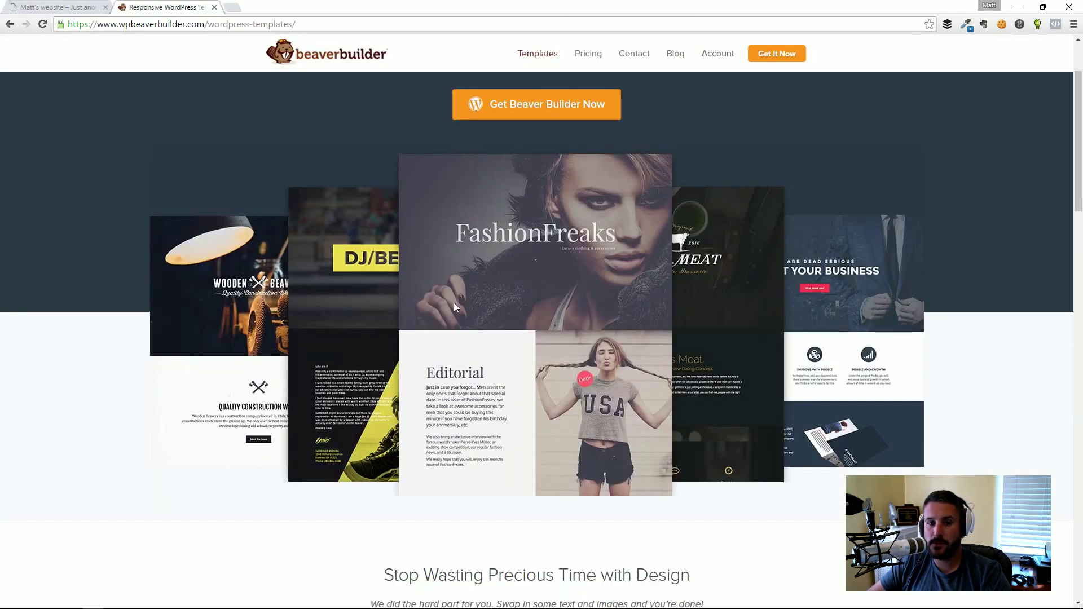
click(63, 7)
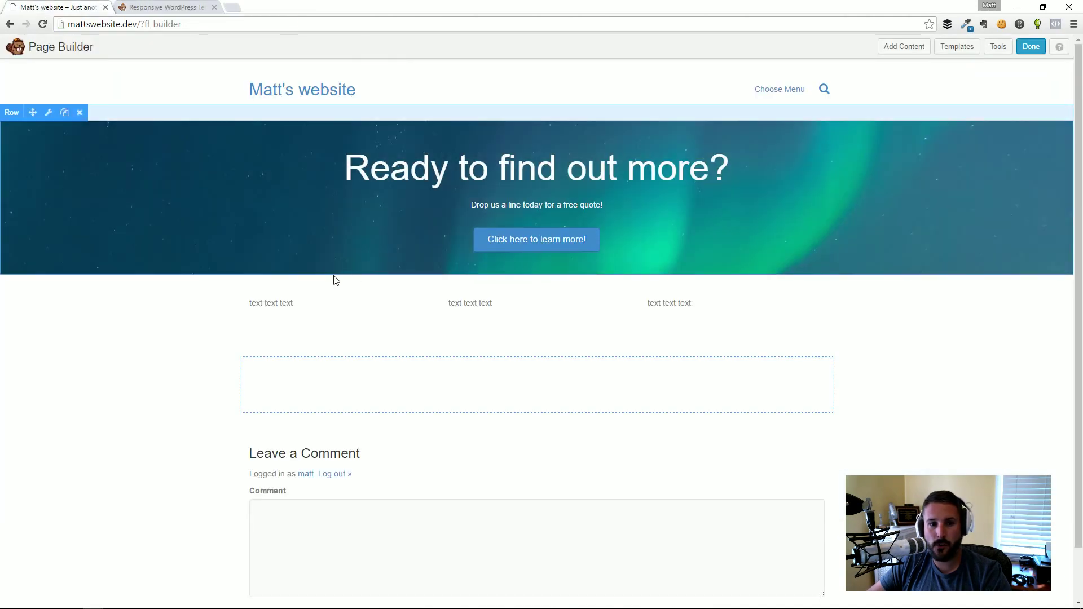
click(152, 7)
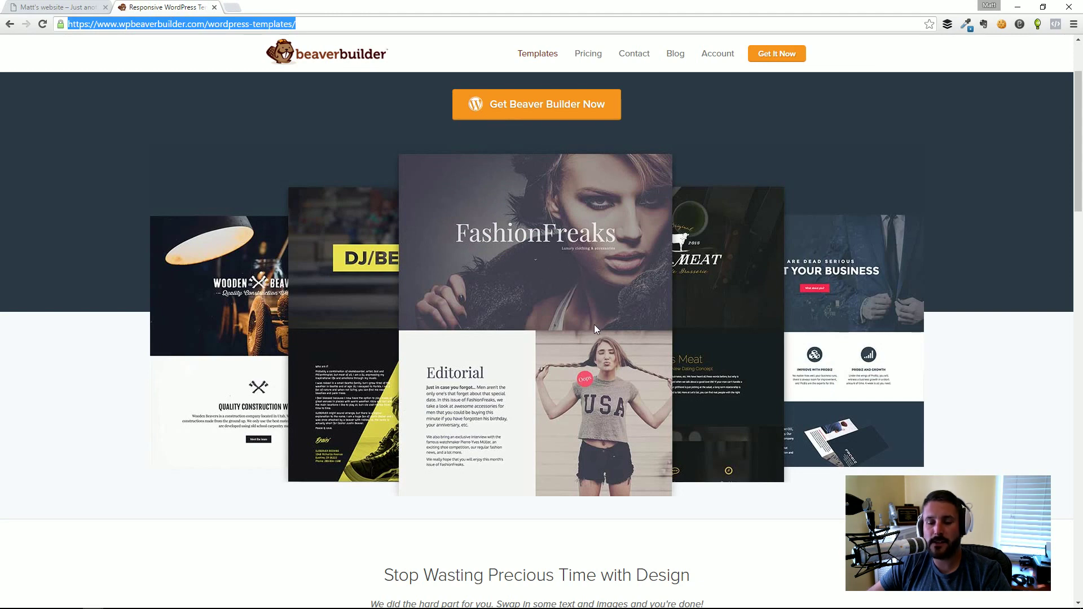
click(28, 9)
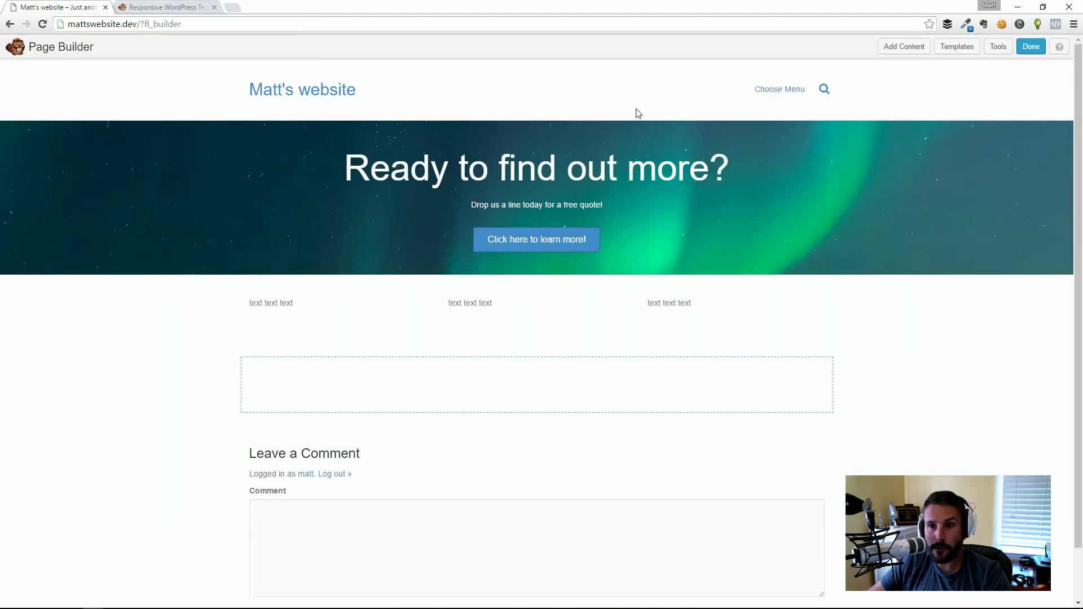
- Apply the Fashion Freaks template, replacing the existing layout
click(955, 48)
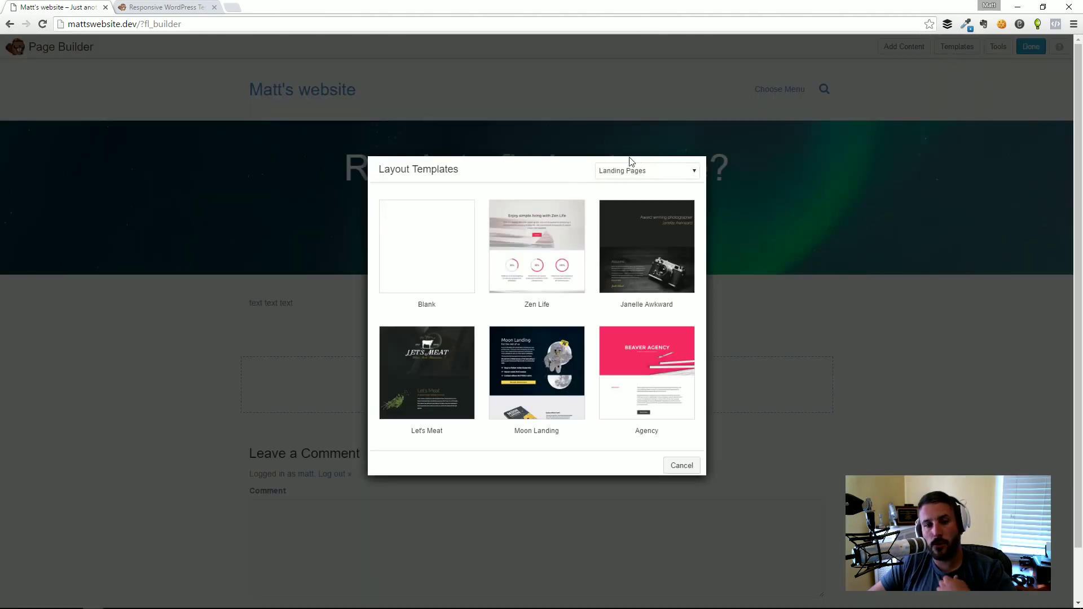
scroll(598, 280, down, 3)
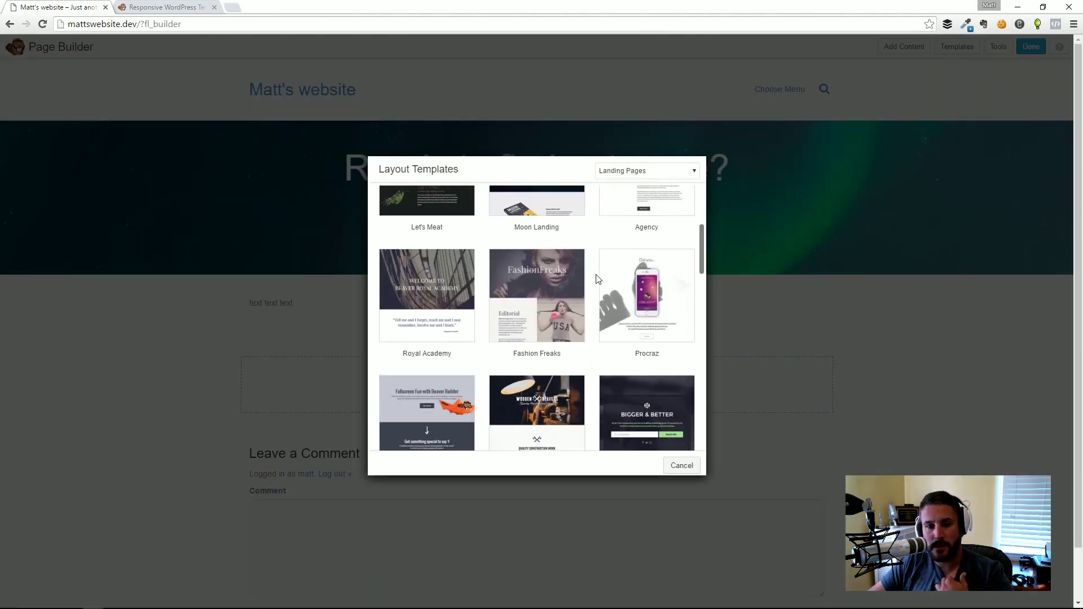
click(538, 262)
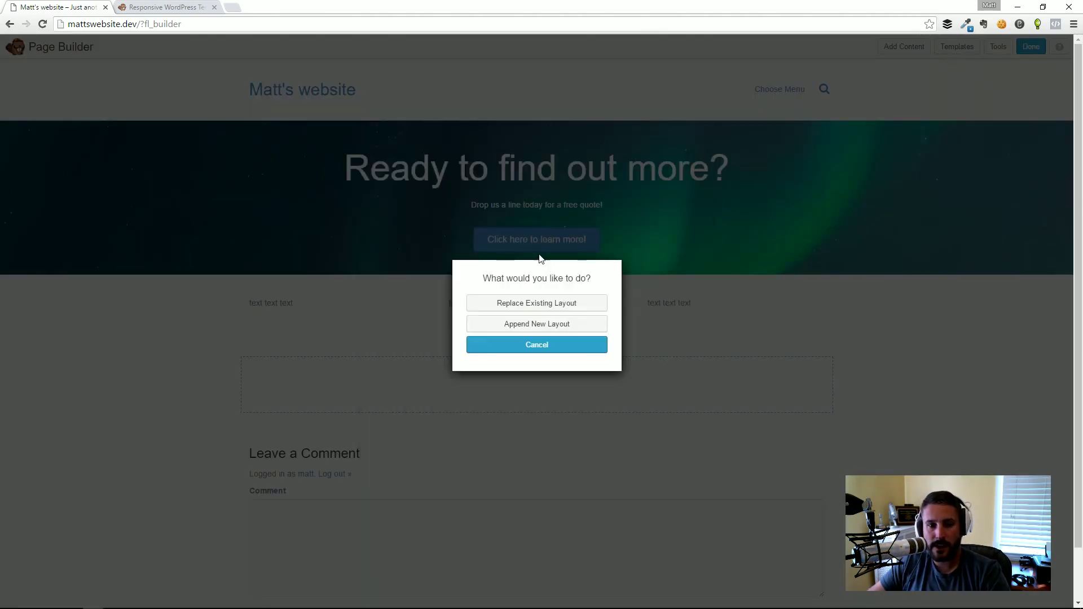
click(536, 310)
click(584, 98)
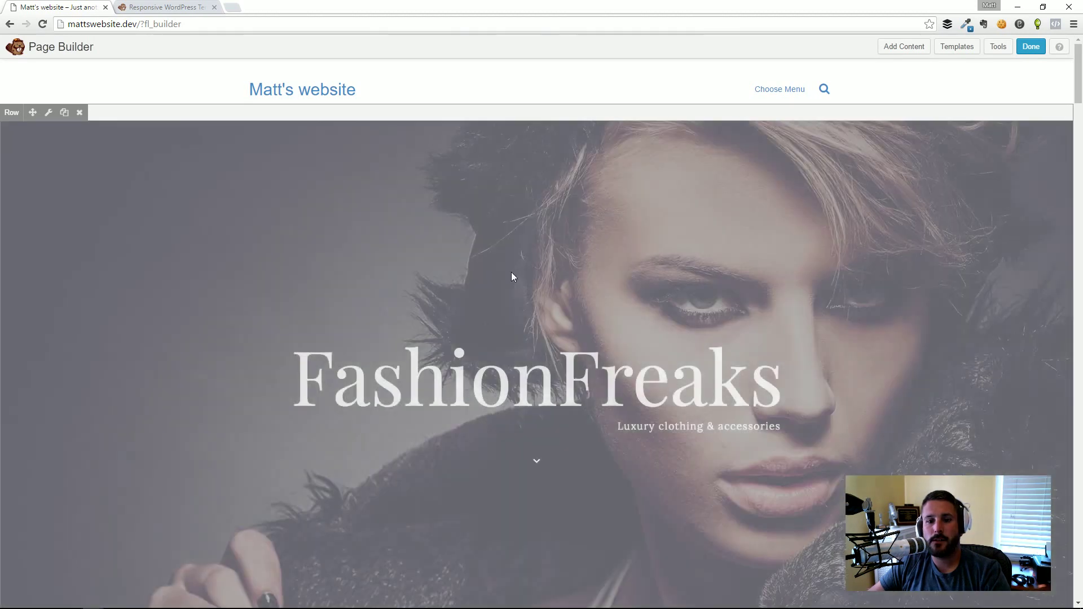
- Scroll through the new FashionFreaks layout to review its sections
scroll(869, 335, down, 4)
scroll(847, 339, down, 4)
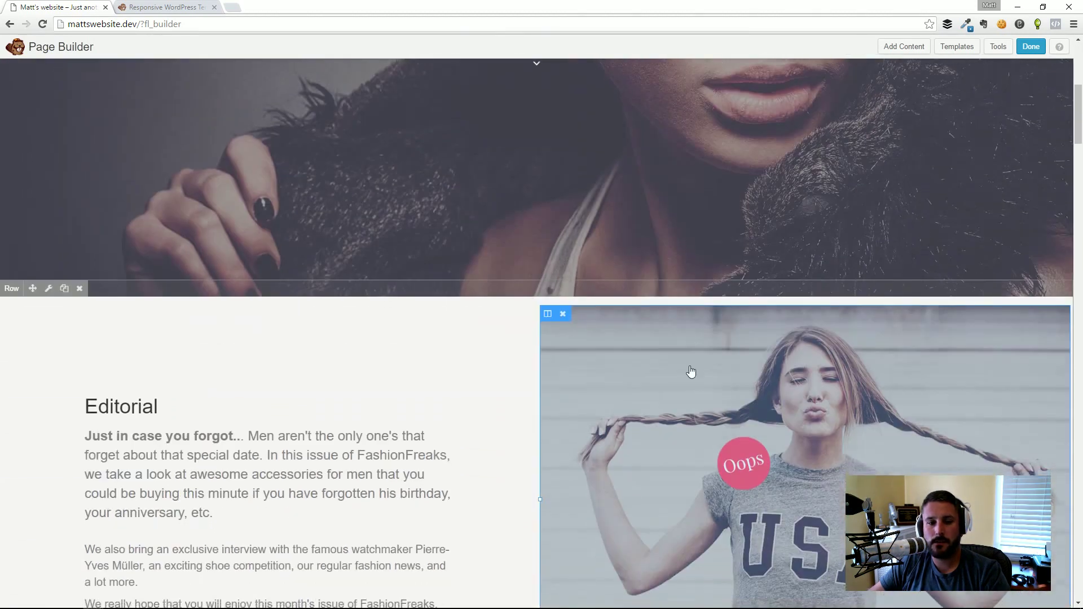
scroll(694, 369, up, 4)
scroll(728, 364, up, 4)
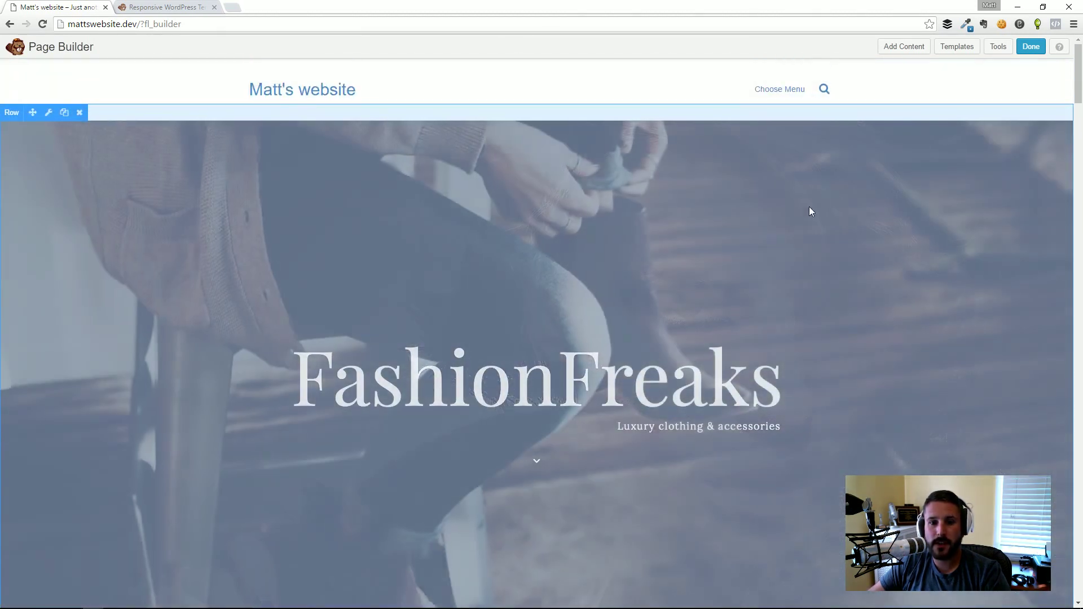
scroll(936, 290, down, 3)
scroll(621, 344, up, 3)
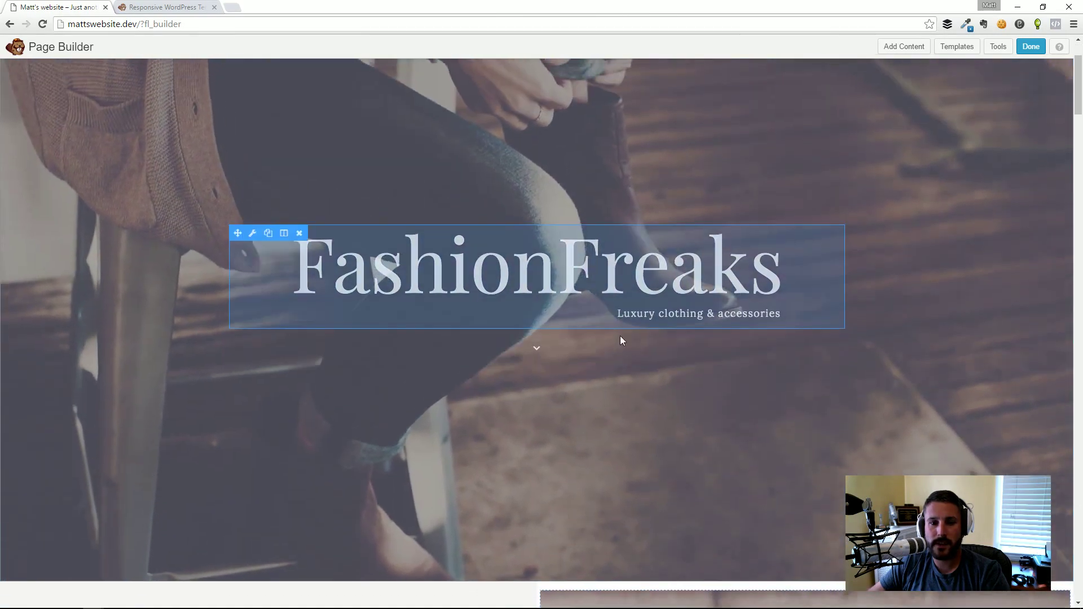
scroll(824, 333, down, 1)
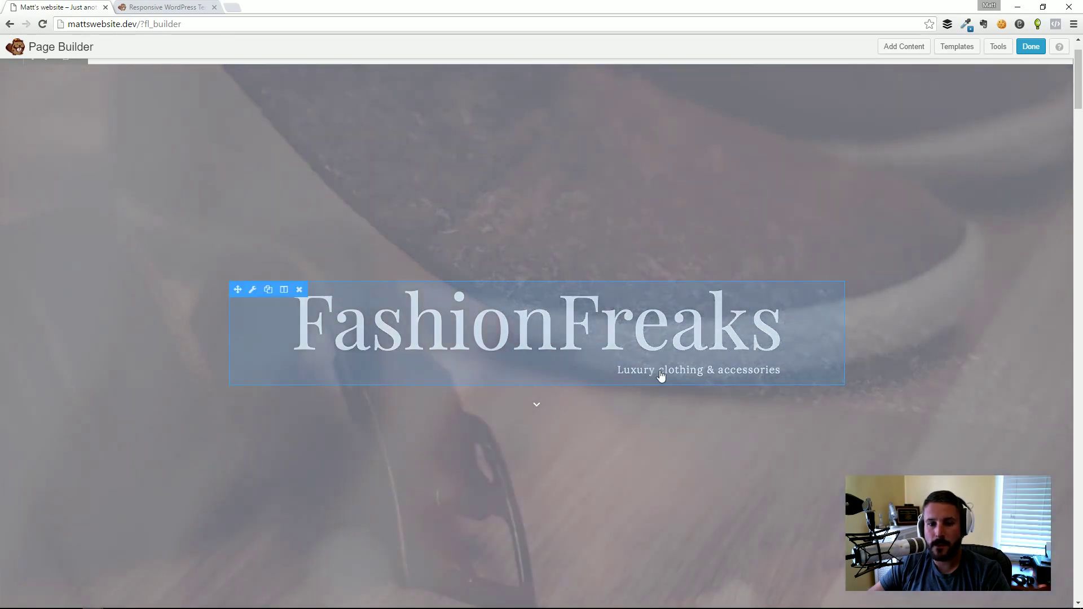
scroll(672, 380, down, 7)
scroll(435, 399, down, 12)
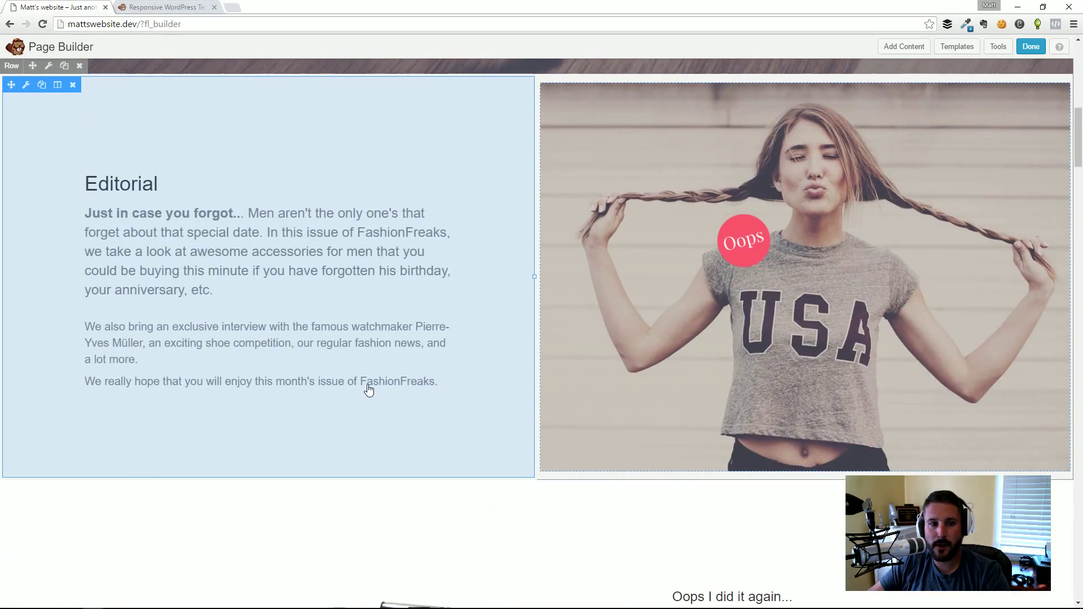
scroll(600, 366, down, 11)
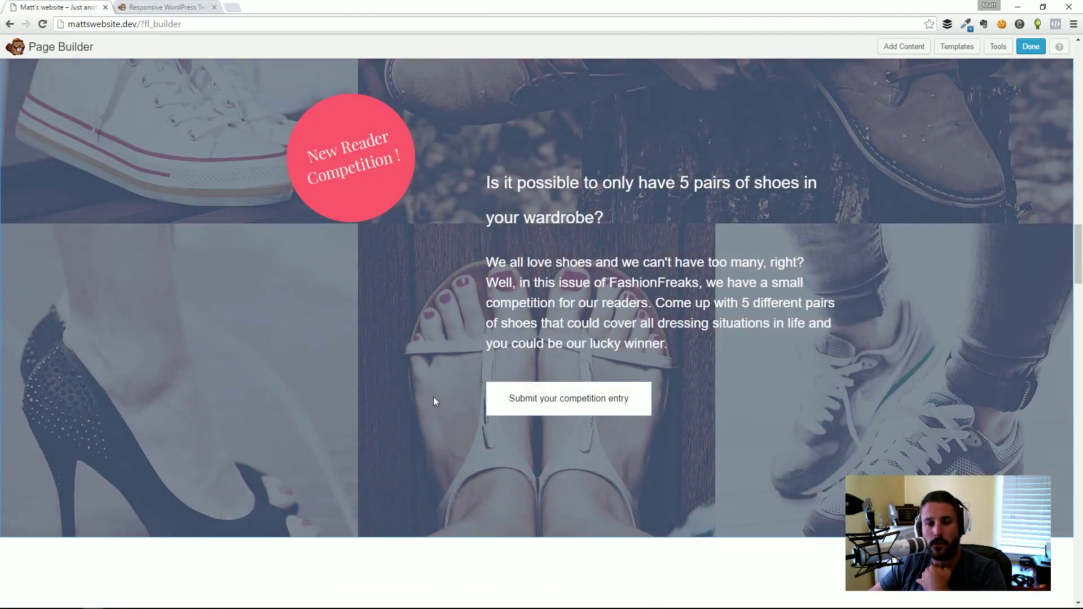
scroll(523, 361, down, 9)
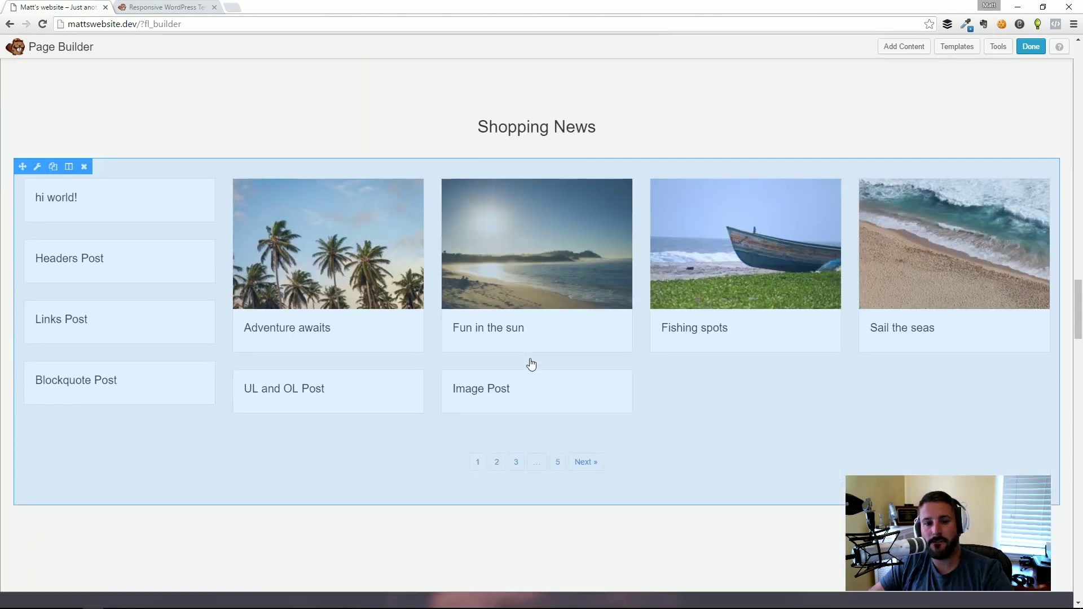
scroll(492, 334, down, 2)
scroll(550, 248, up, 13)
scroll(580, 258, up, 15)
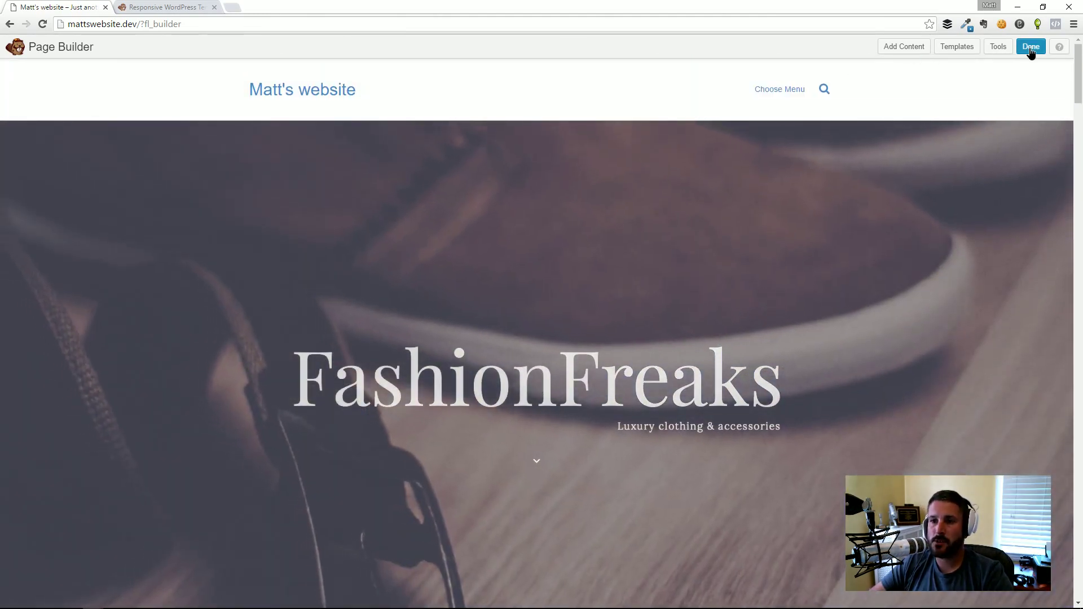
- Publish the page changes and open the Customizer from the admin bar
click(1031, 48)
click(552, 299)
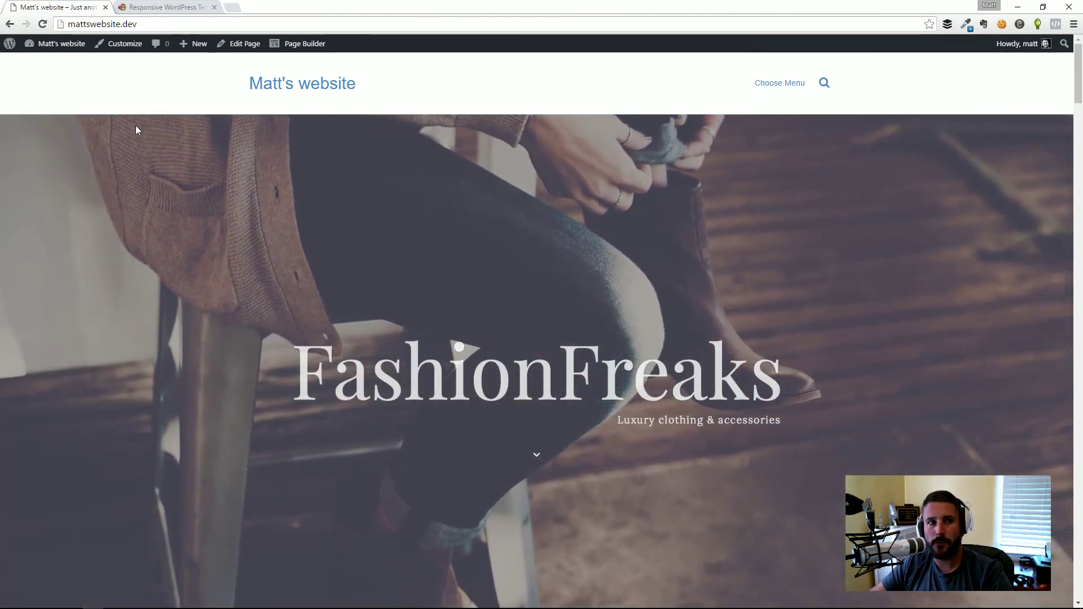
click(131, 49)
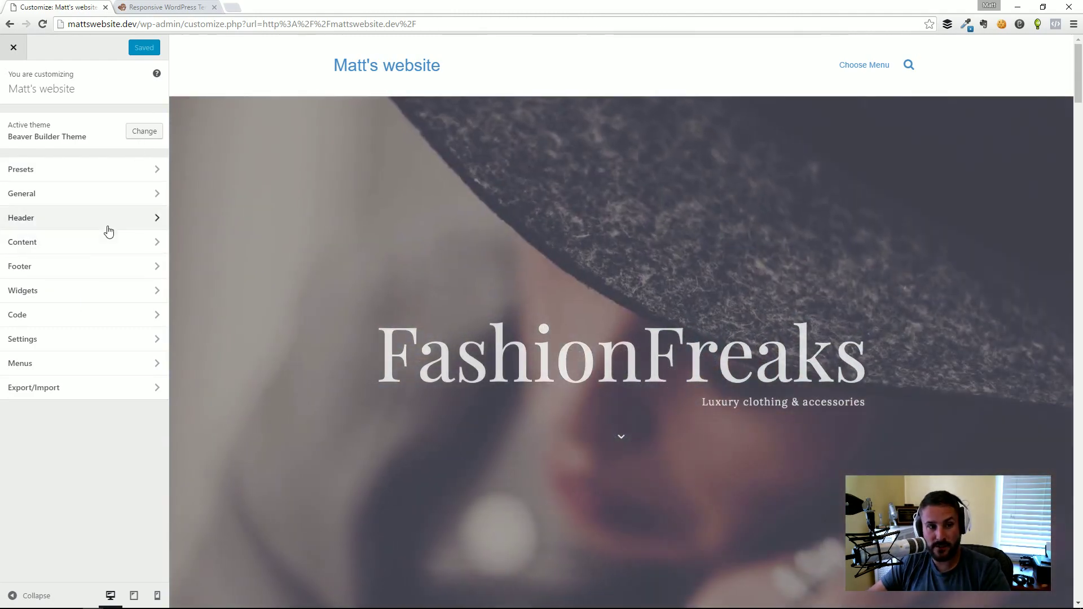
- Preview the Nav Centered header layout, revert to Nav Right, and return to Header options
click(107, 226)
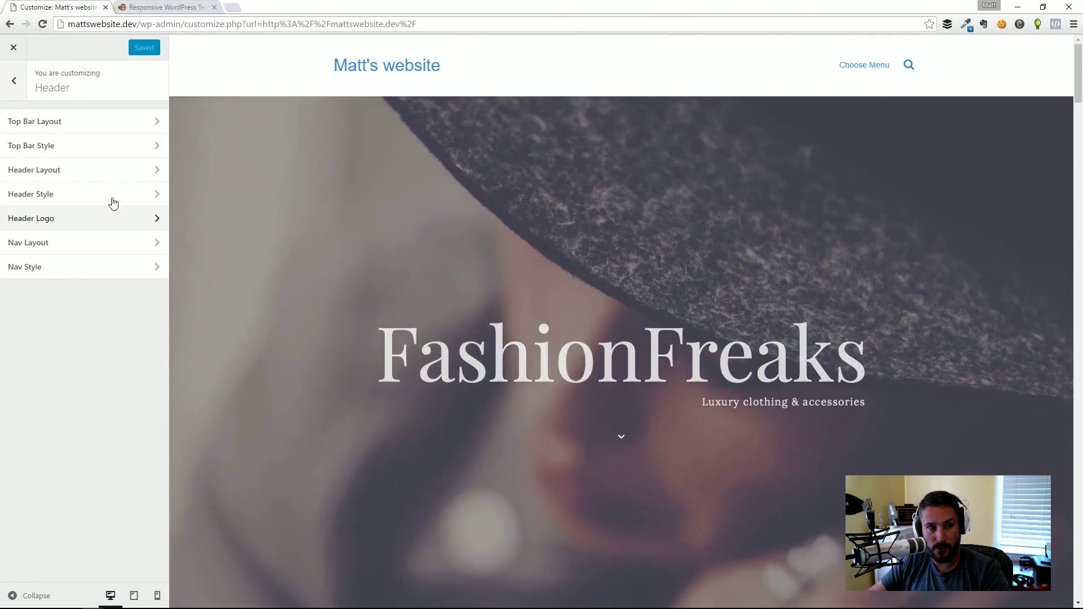
click(88, 176)
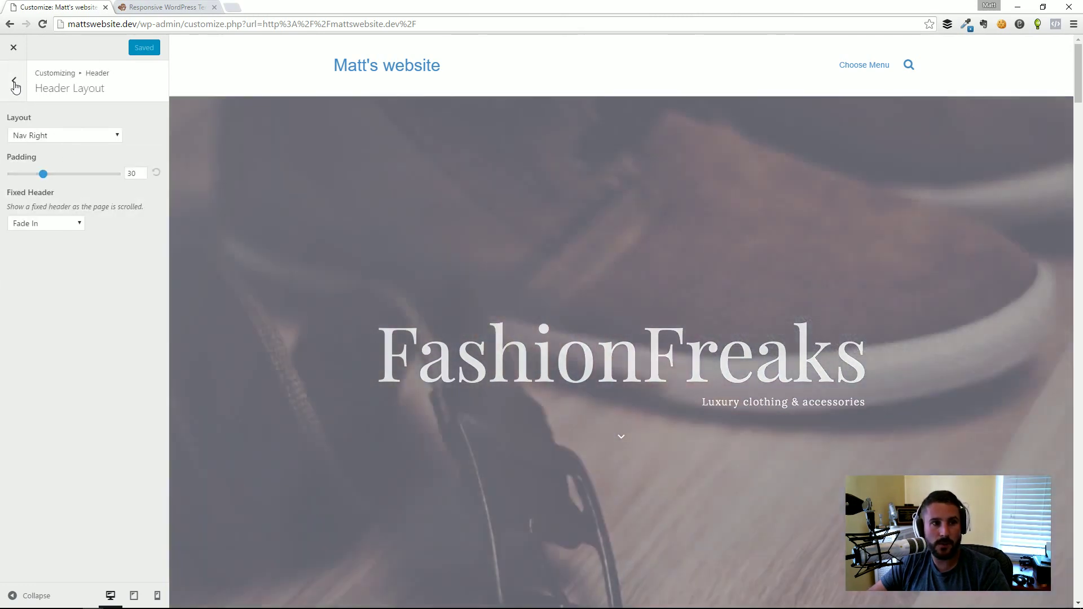
click(60, 138)
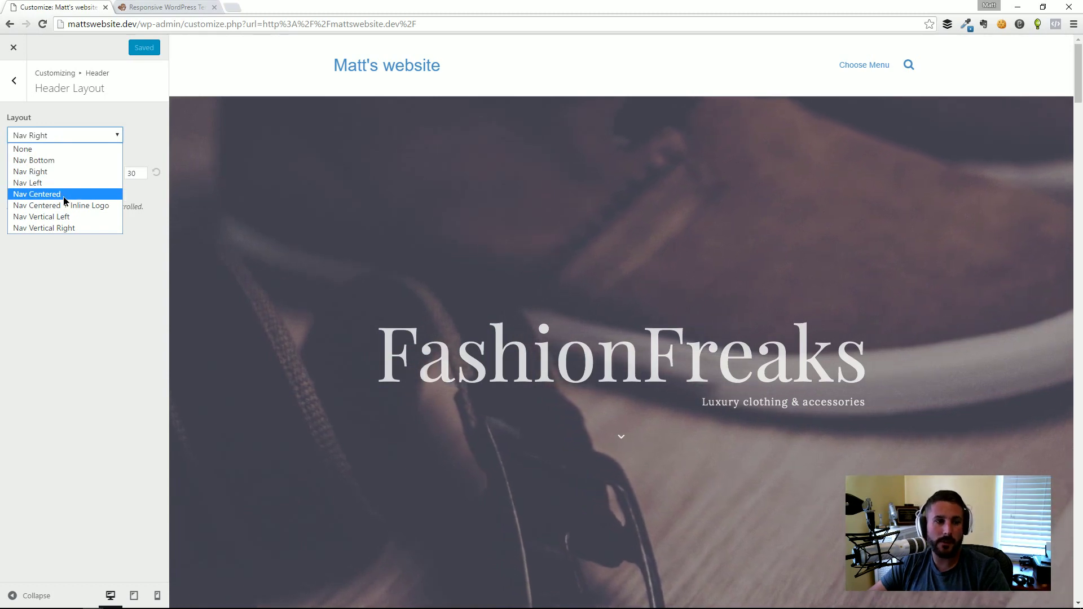
click(63, 195)
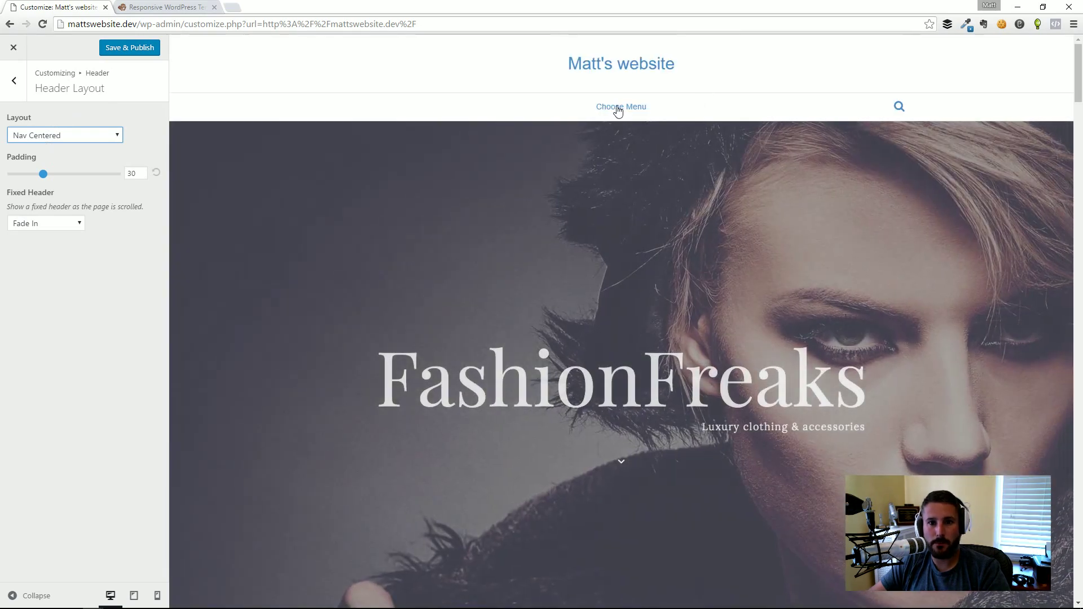
click(74, 135)
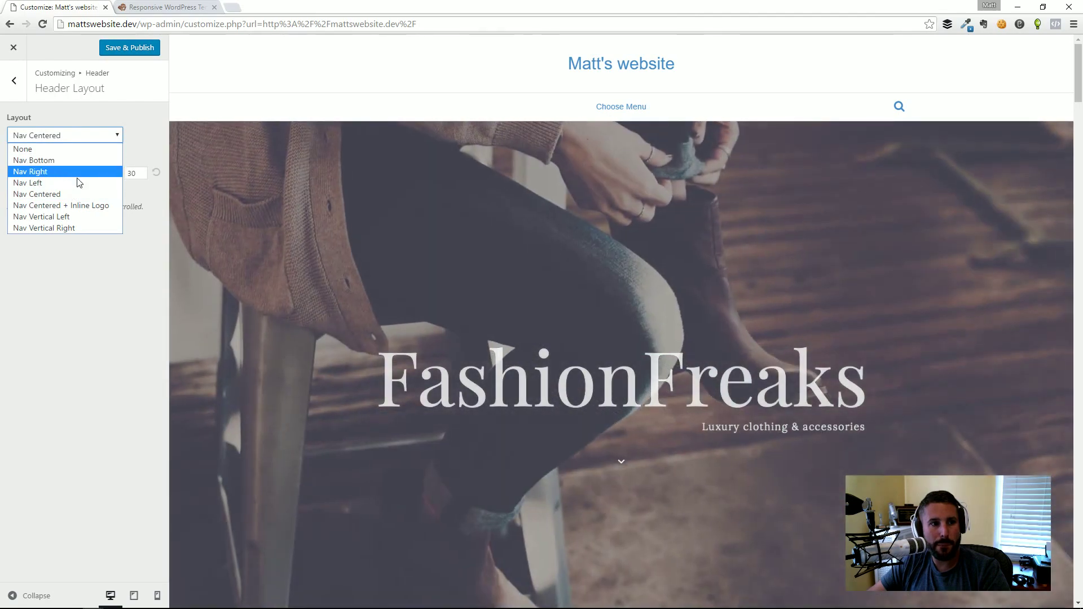
click(72, 172)
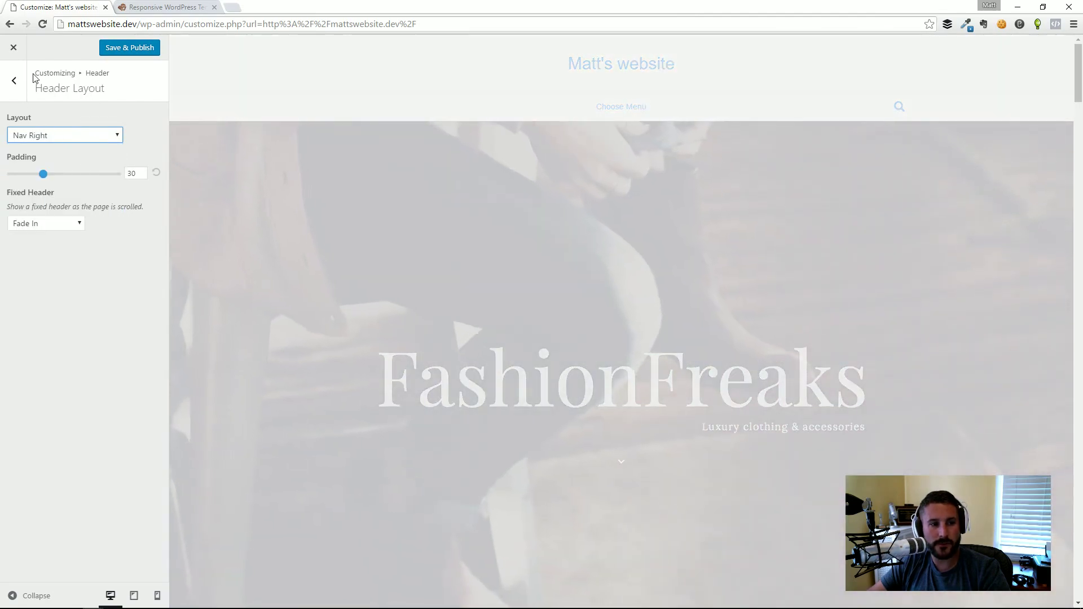
click(16, 80)
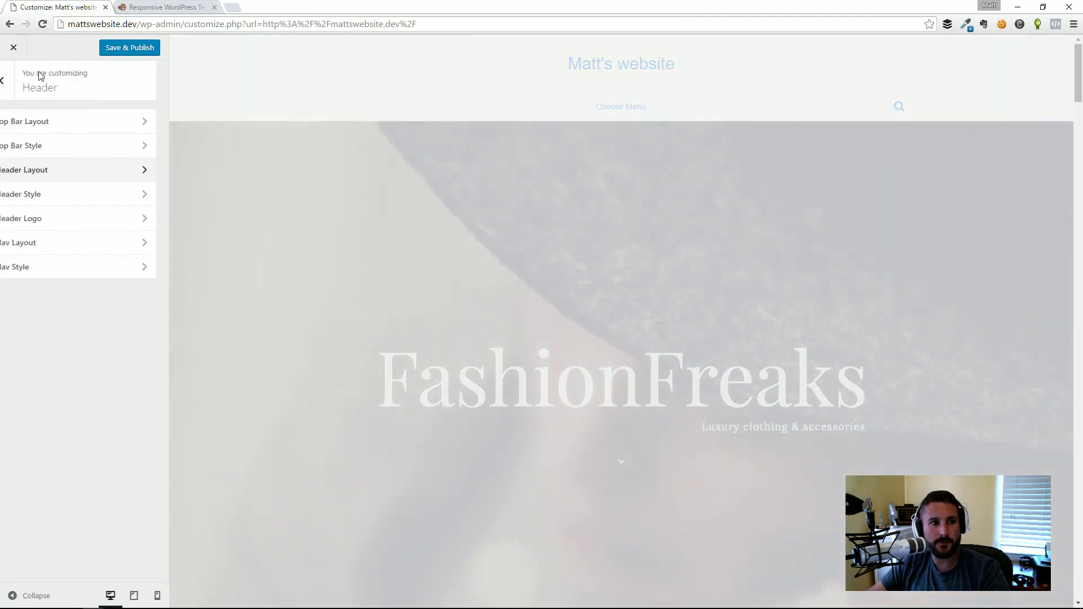
- Give the header a grey #848484 background and a white #ffffff link colour
click(55, 194)
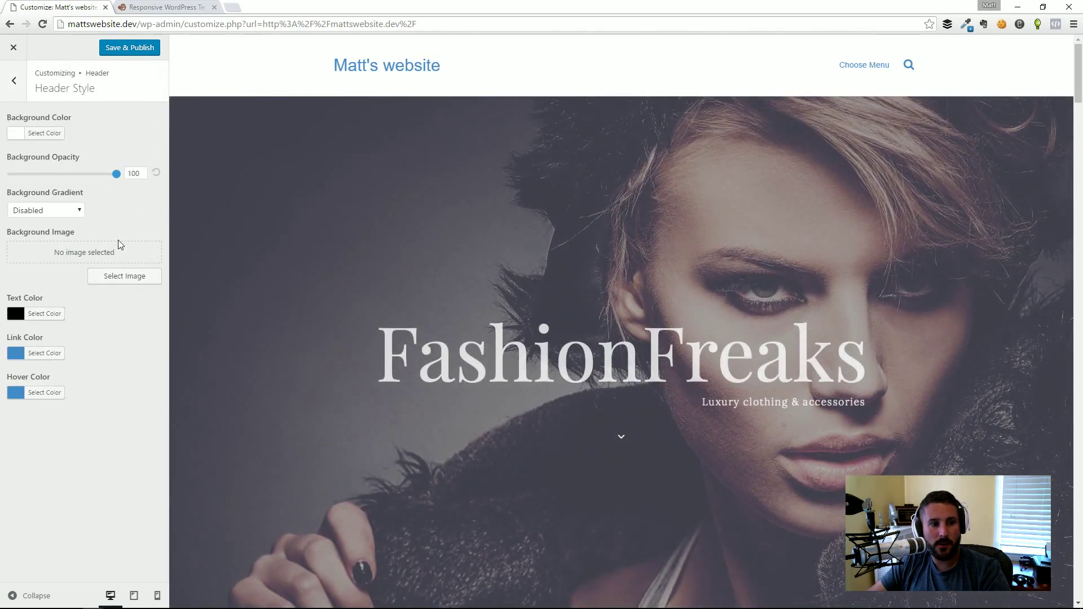
click(15, 133)
drag(63, 183, 77, 204)
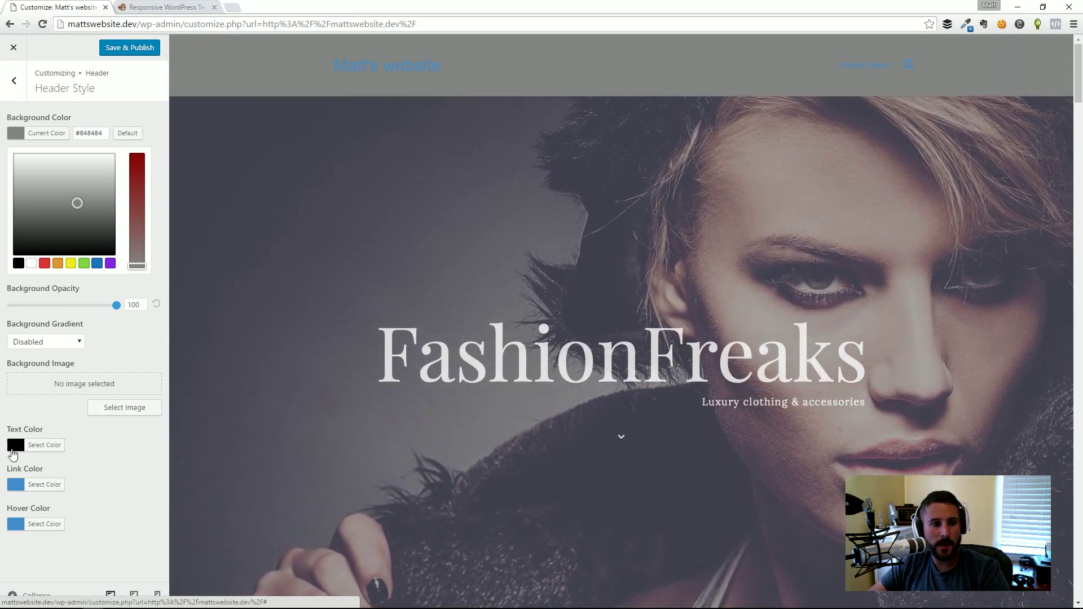
click(17, 484)
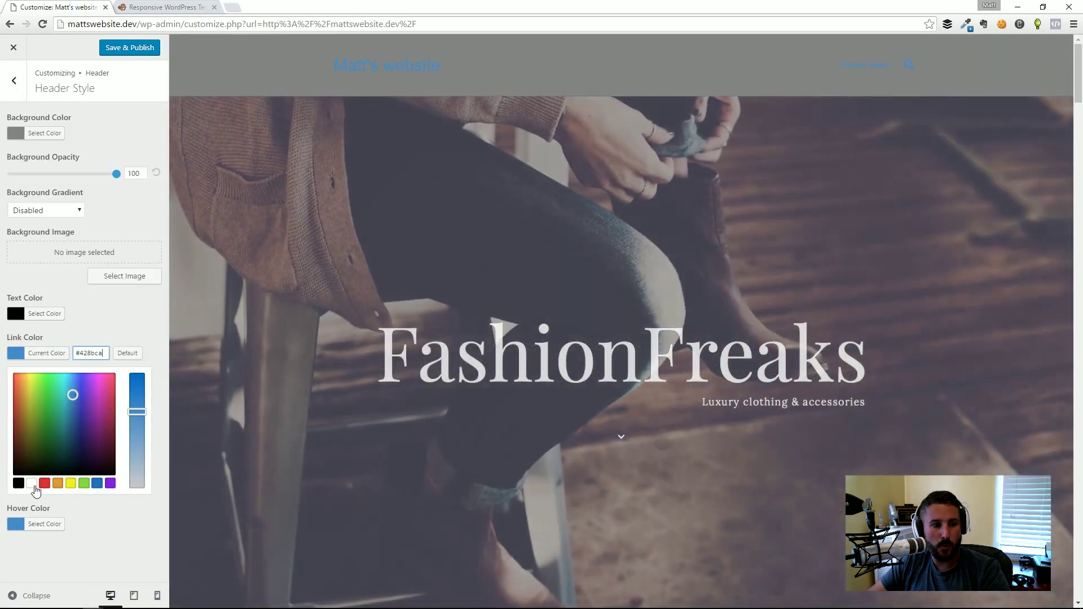
click(31, 483)
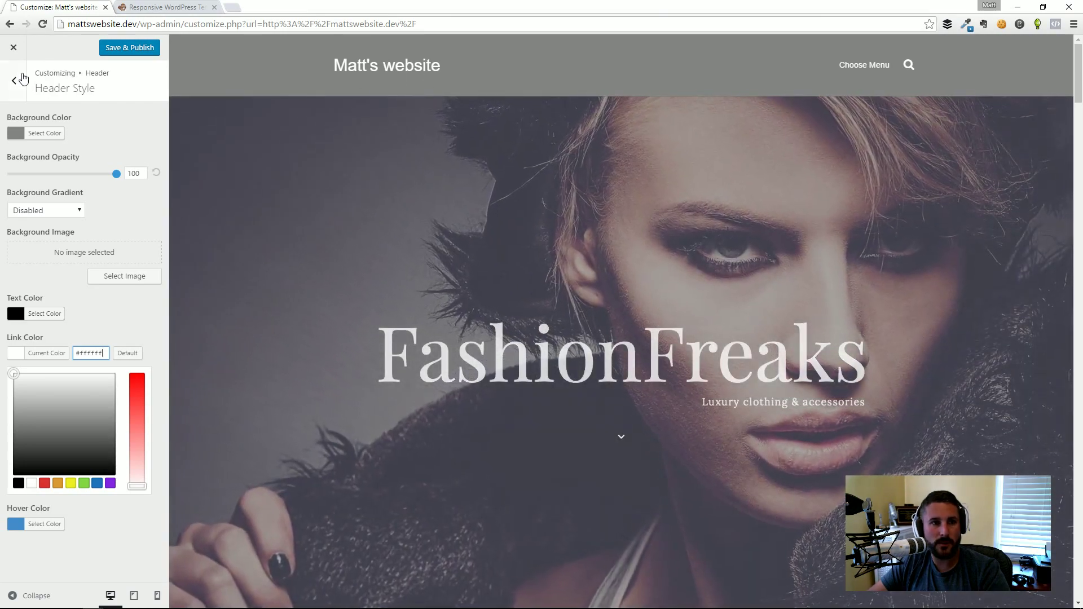
click(16, 80)
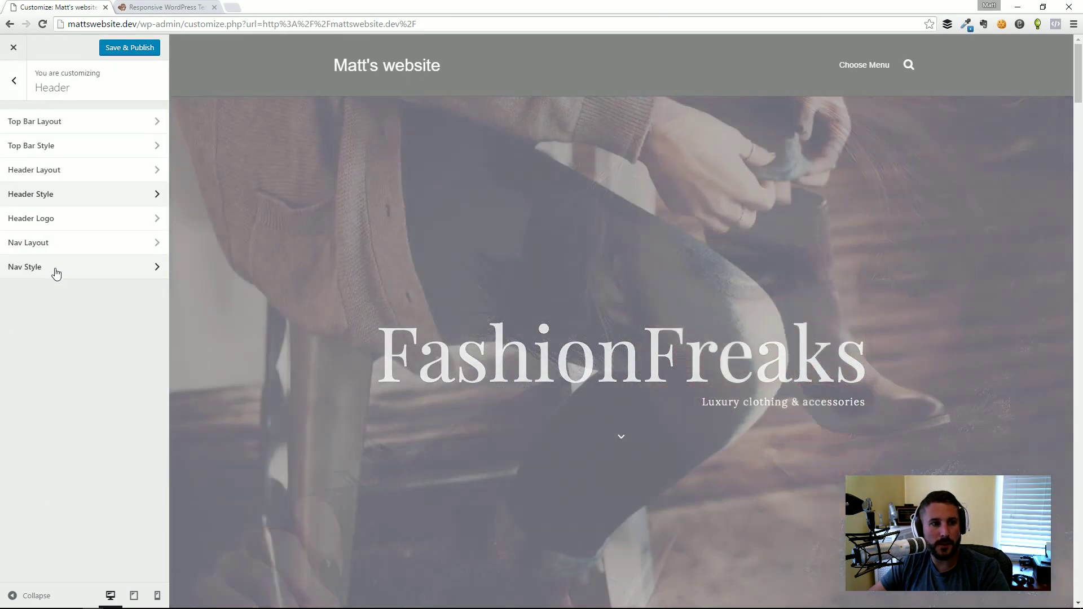
- Raise the navigation menu font size to 19, then review the Header Style and Header Layout panels
click(54, 268)
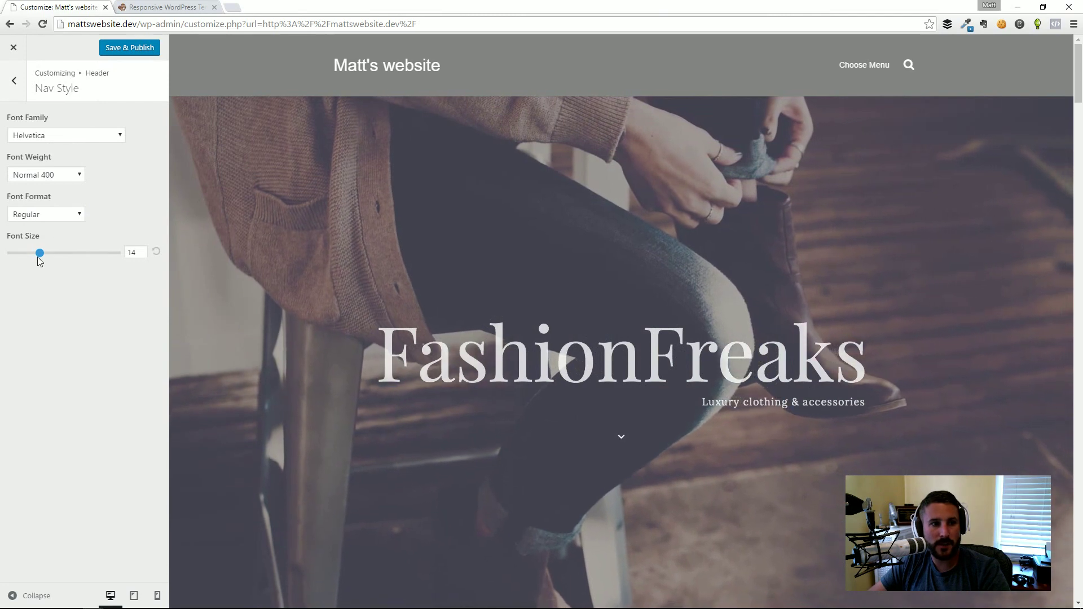
drag(39, 254, 76, 254)
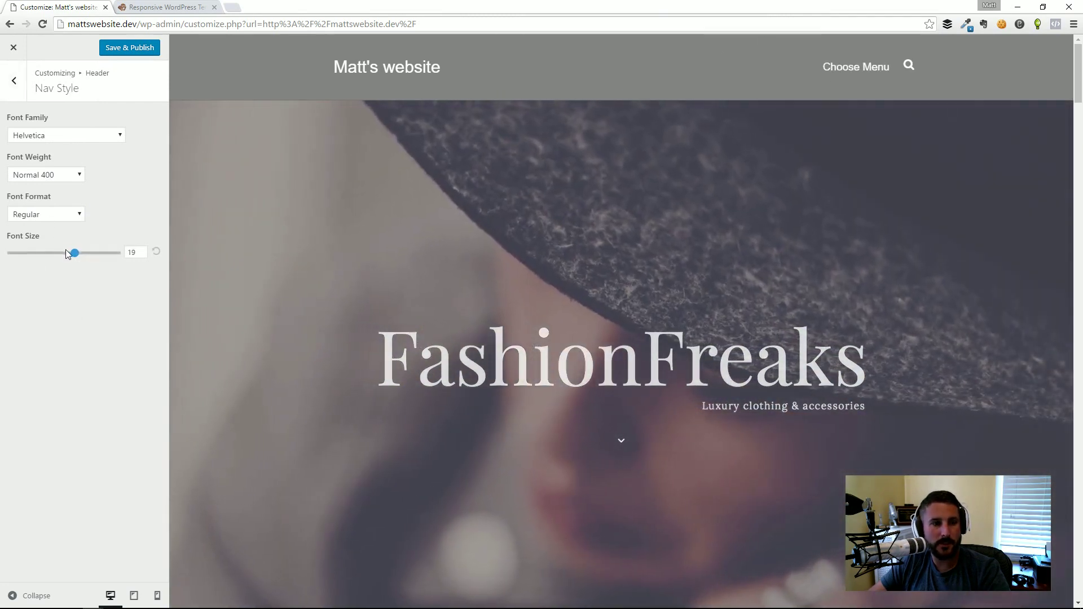
click(15, 82)
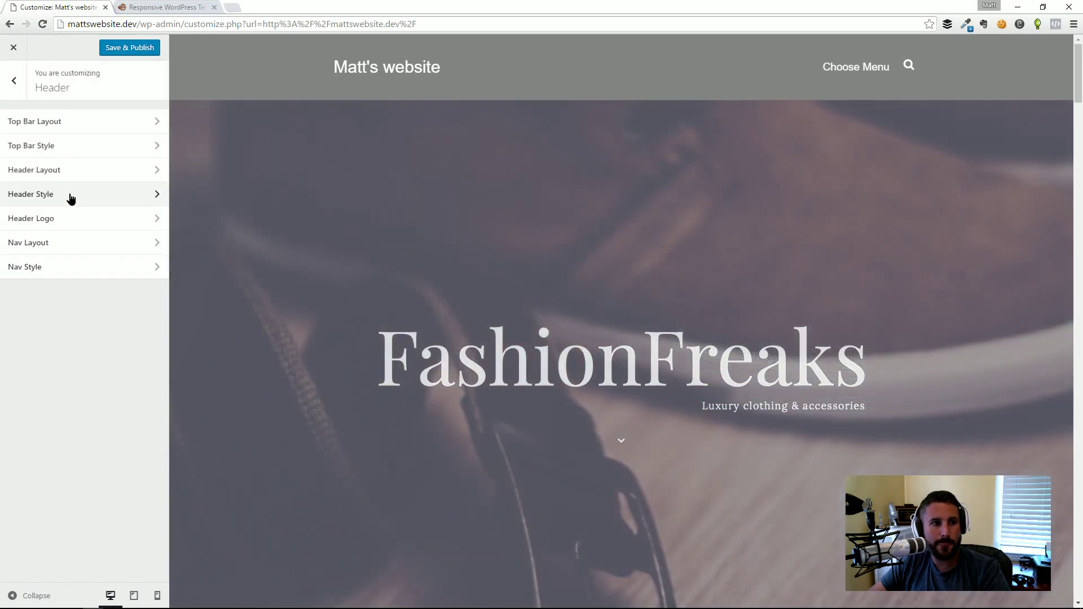
click(67, 195)
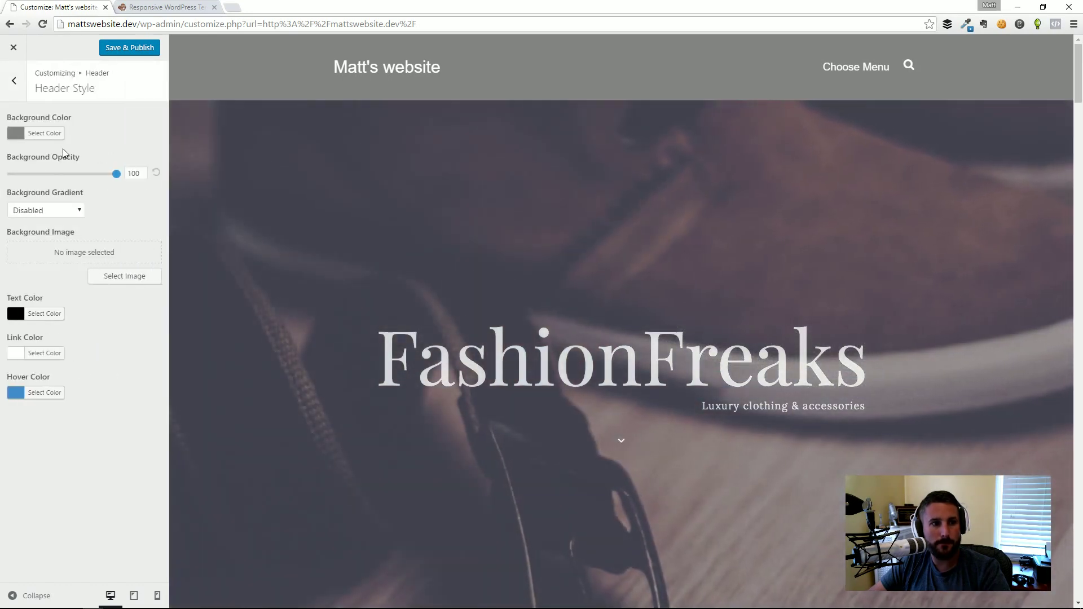
click(13, 84)
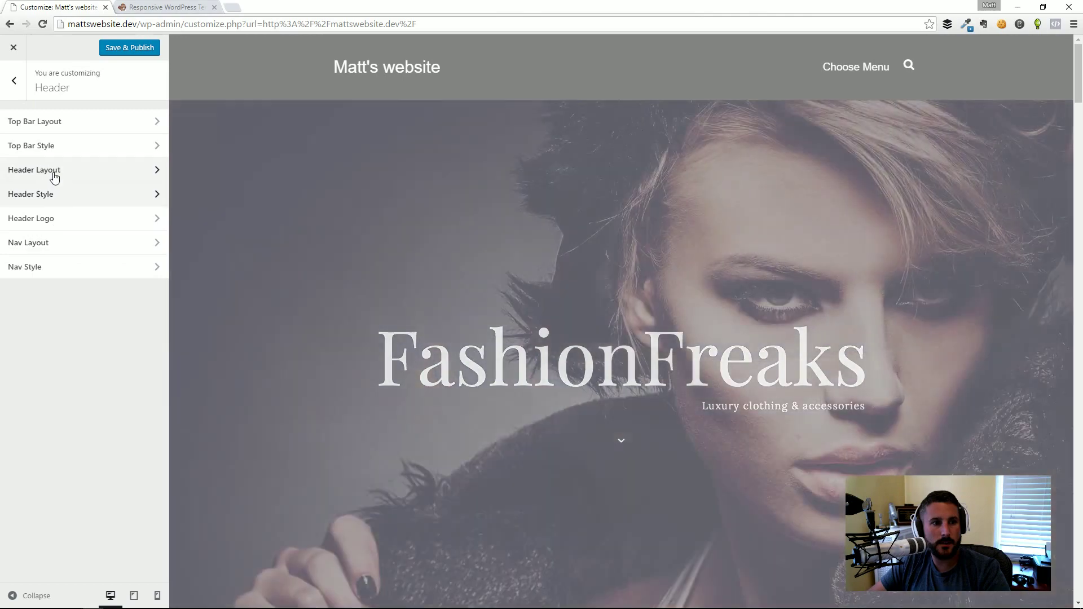
click(53, 169)
click(14, 81)
click(40, 191)
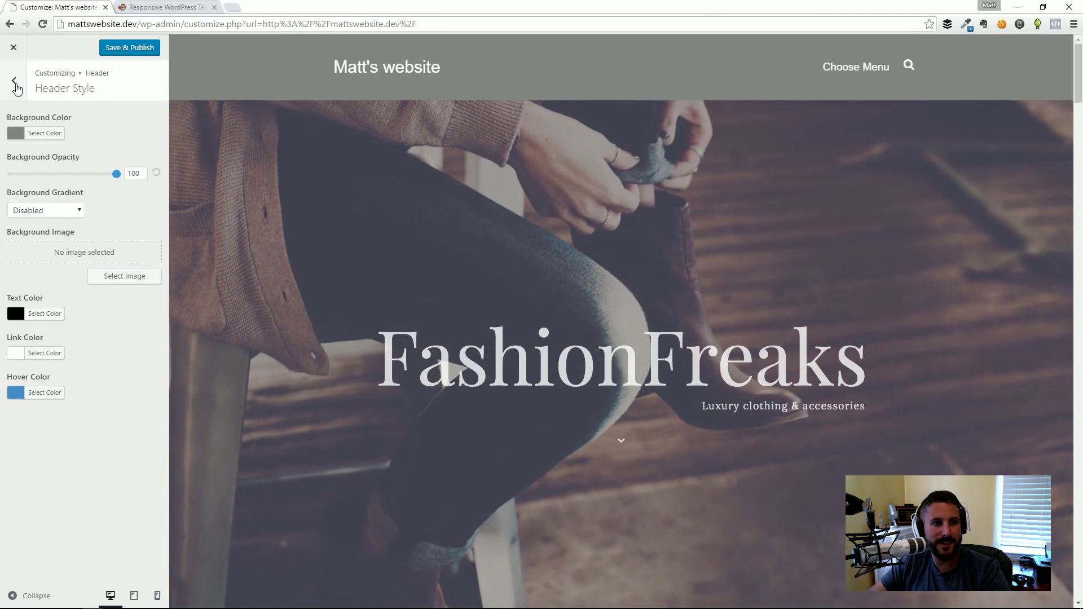
click(16, 85)
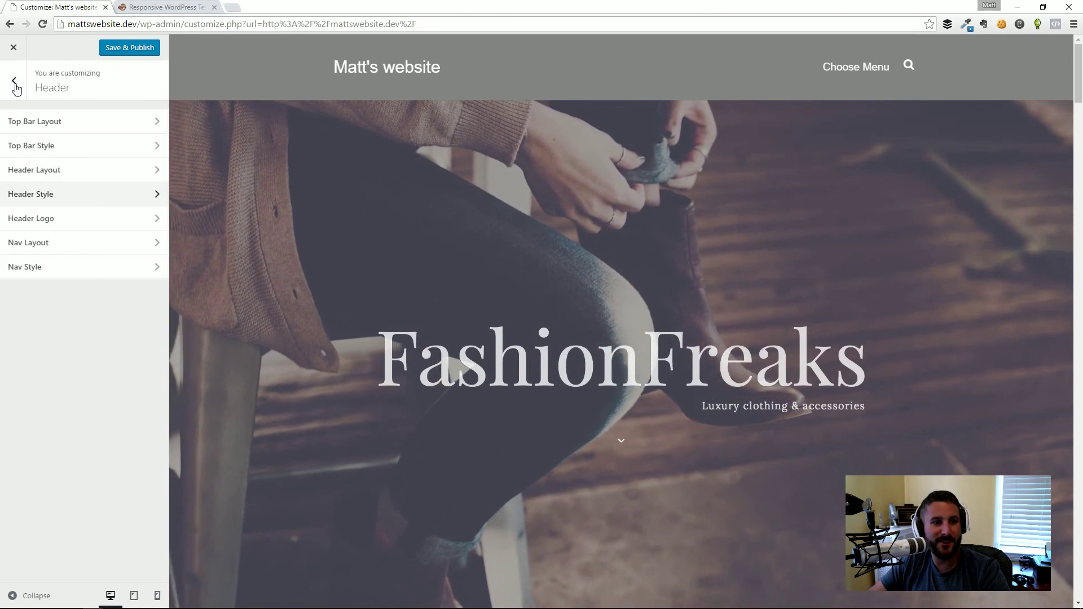
- Enlarge the header logo text to about 49 and set Logo Type to Image
click(38, 217)
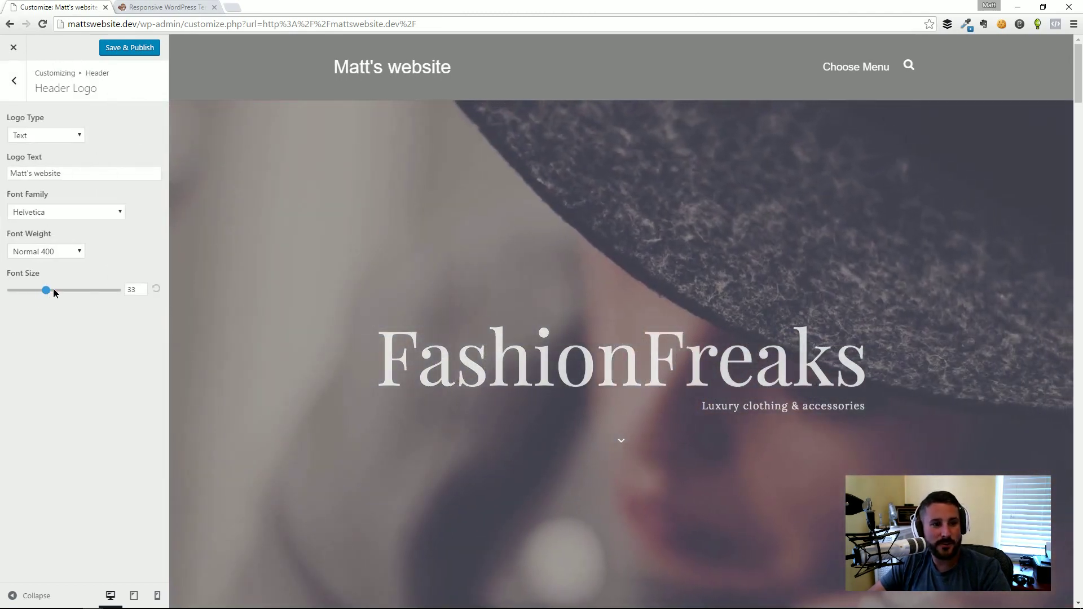
drag(56, 293, 77, 299)
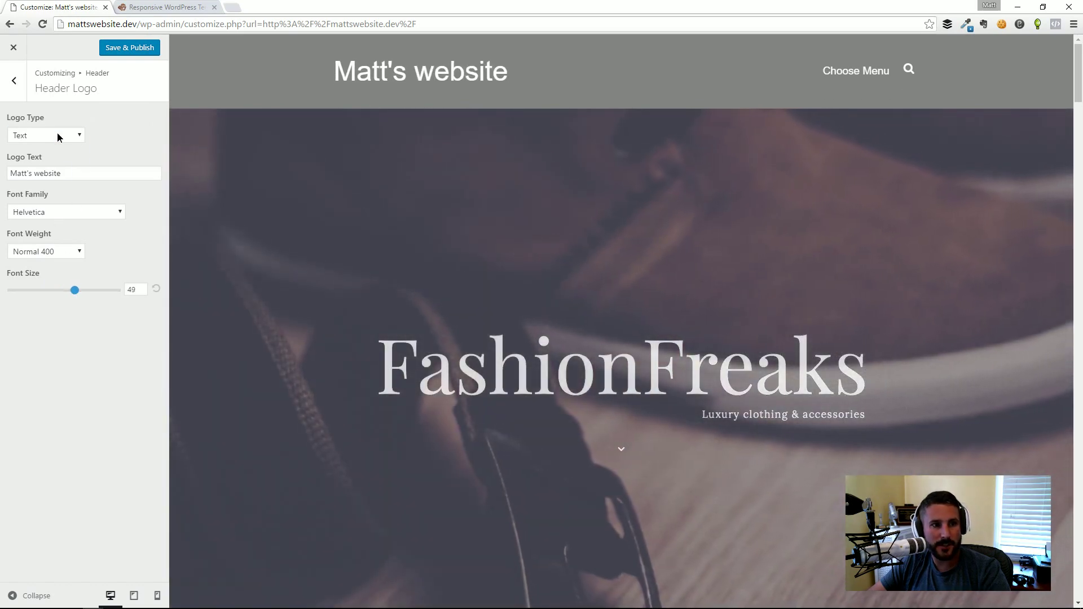
click(62, 160)
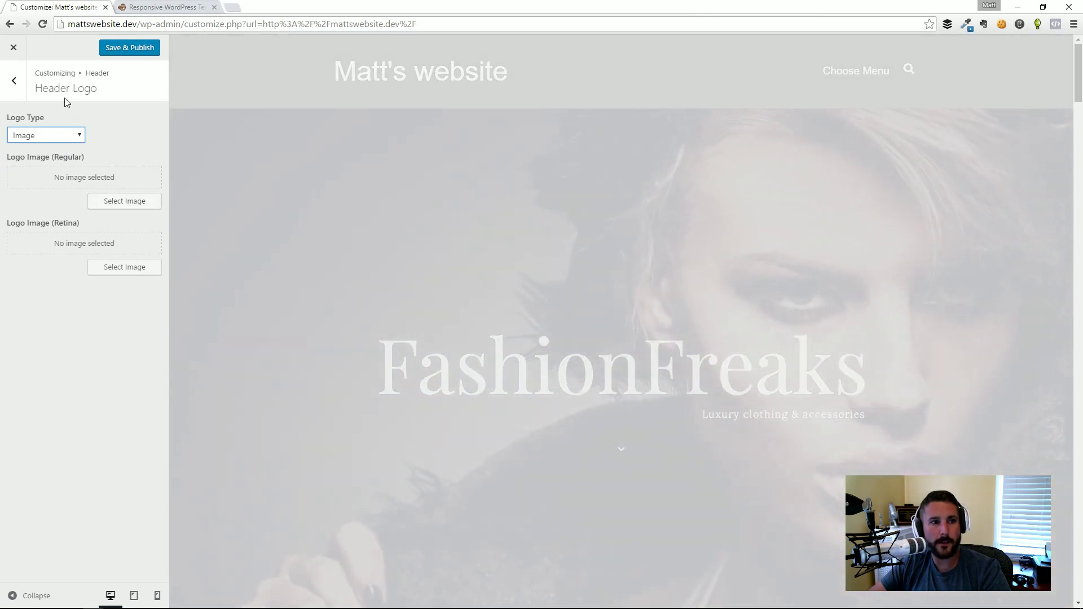
- Exit the Customizer without saving, then scroll the live home page to the footer and back up
click(14, 47)
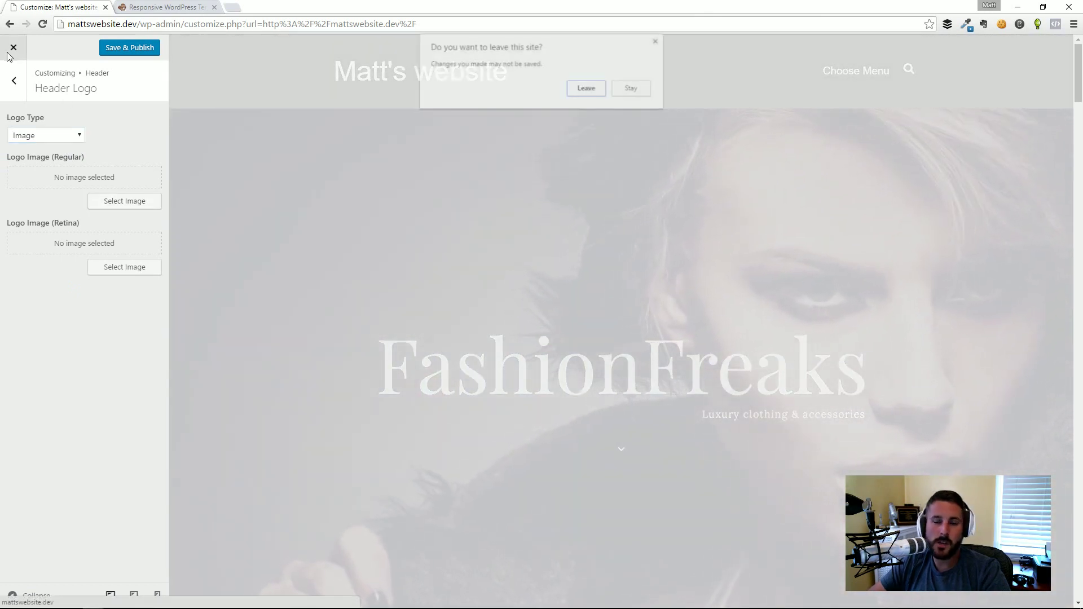
click(587, 89)
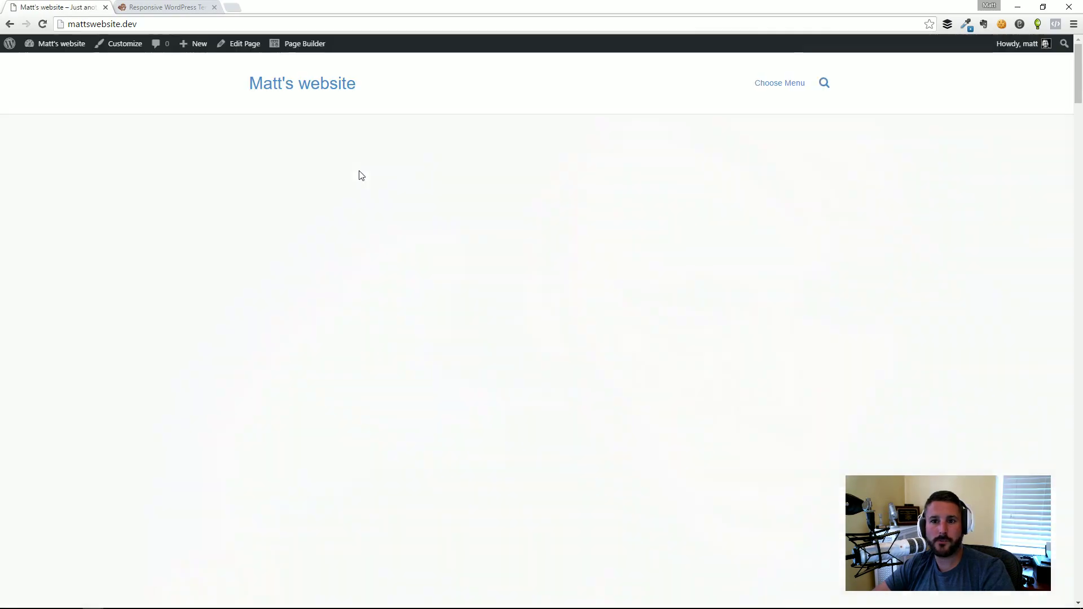
scroll(413, 228, down, 15)
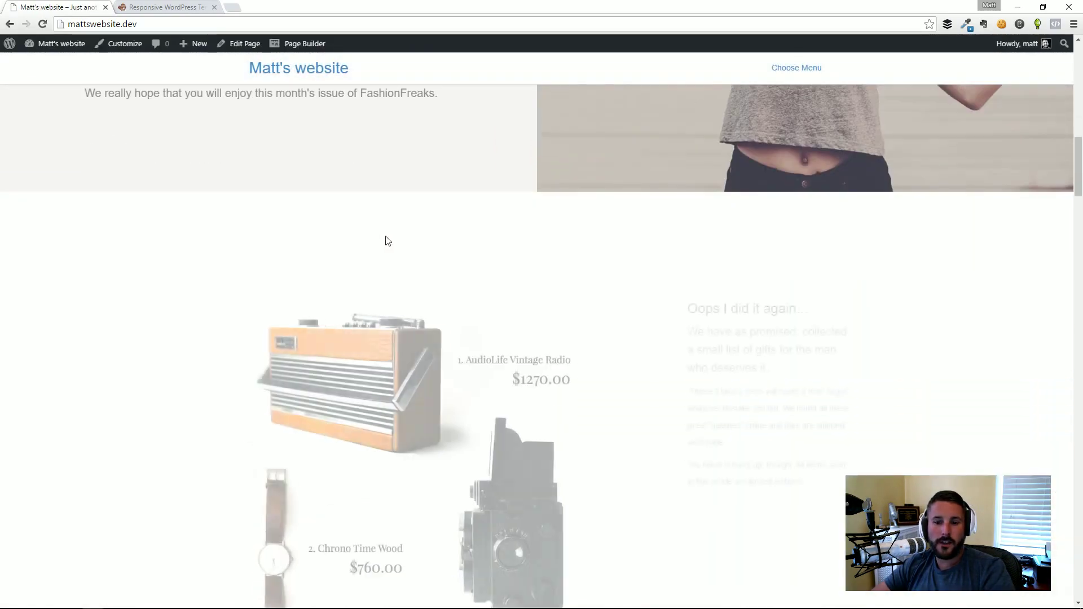
scroll(385, 241, down, 15)
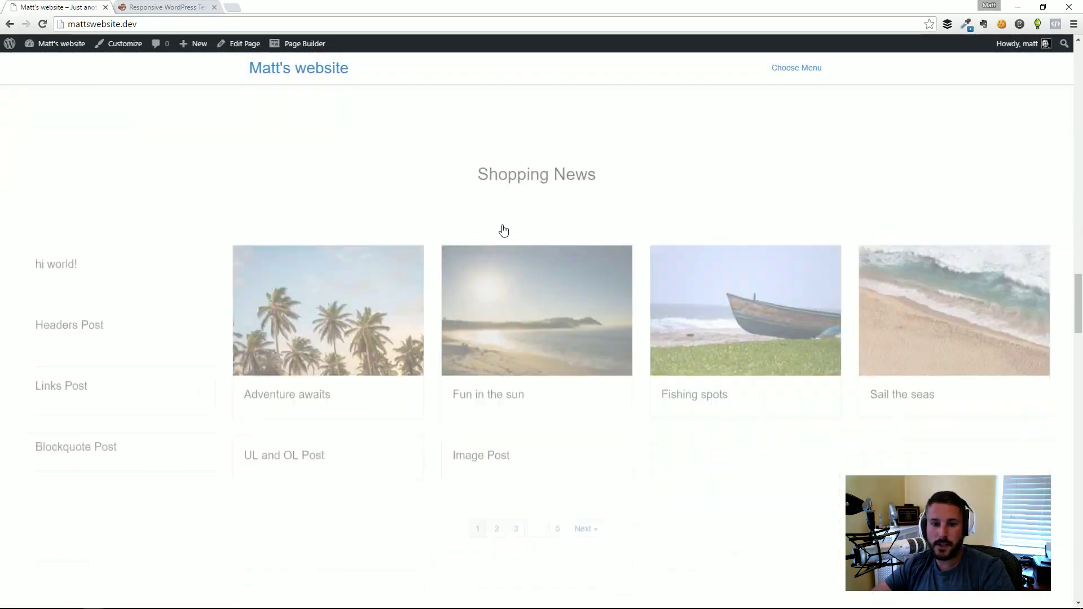
scroll(503, 231, down, 15)
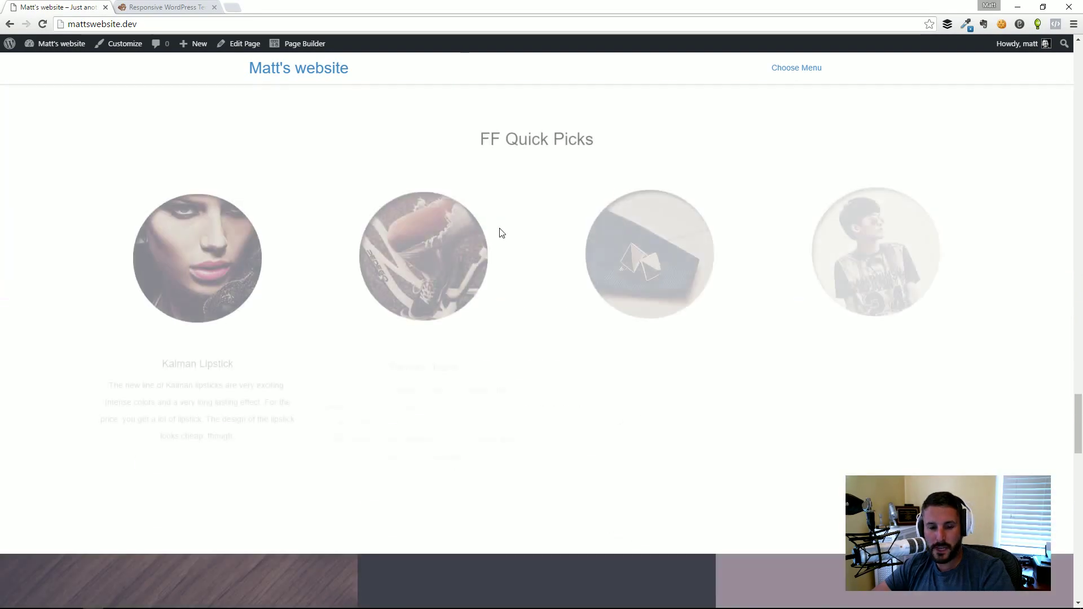
scroll(501, 232, down, 15)
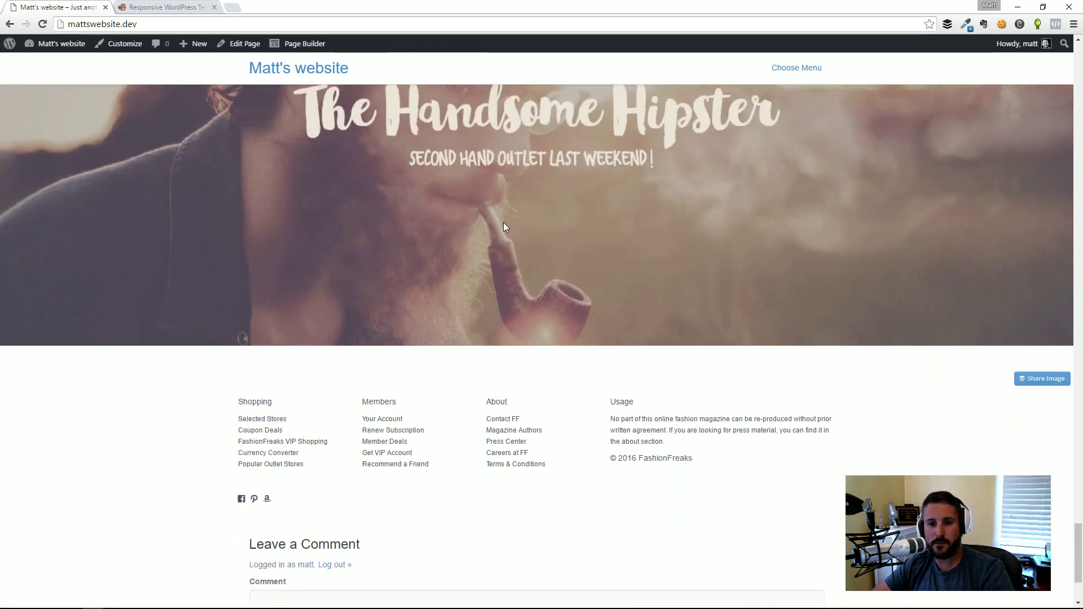
scroll(504, 229, down, 3)
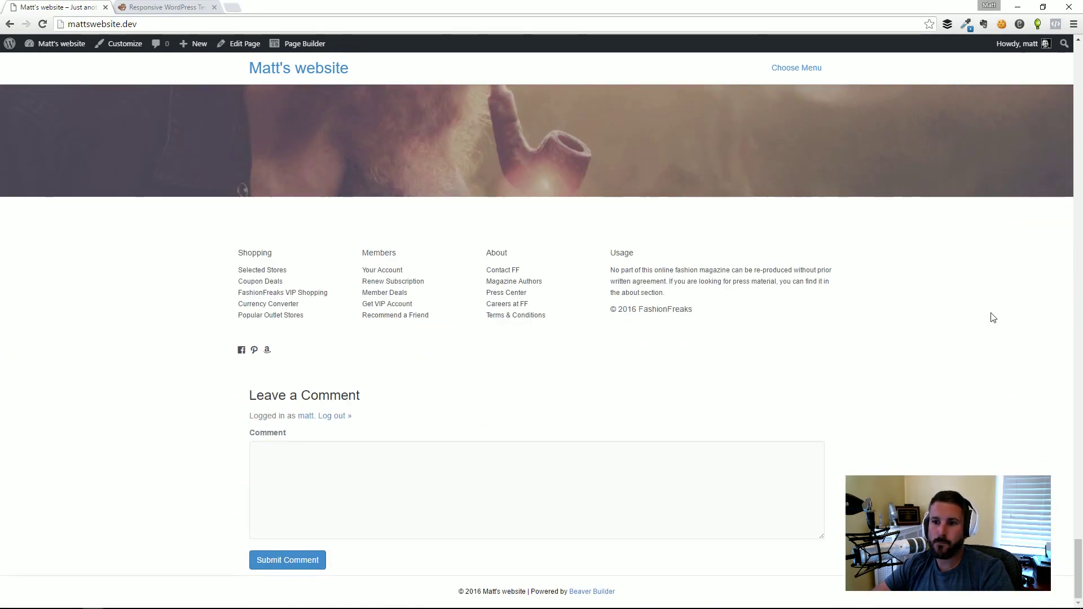
scroll(1033, 339, up, 15)
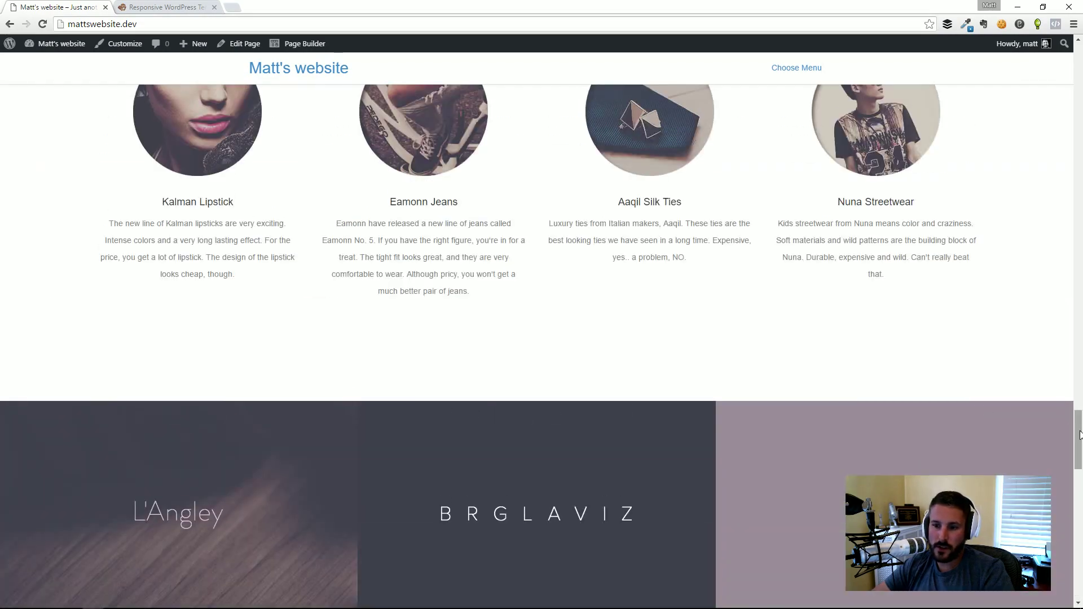
scroll(1081, 435, up, 15)
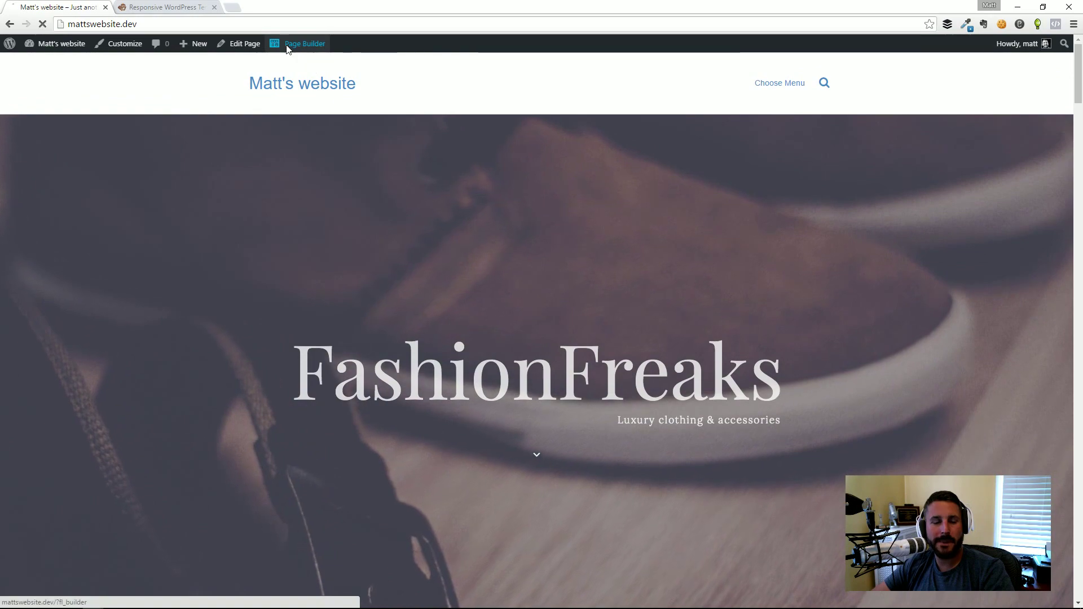
- Open the home page in Beaver Builder and expand the WordPress Widgets, Advanced and Basic Modules categories
click(288, 47)
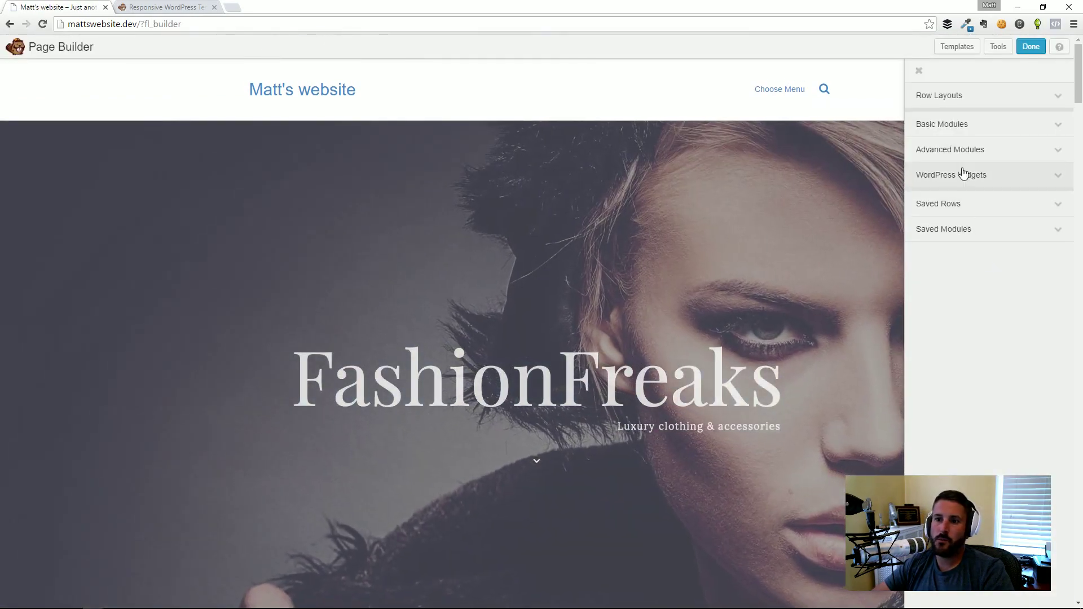
click(964, 173)
click(965, 151)
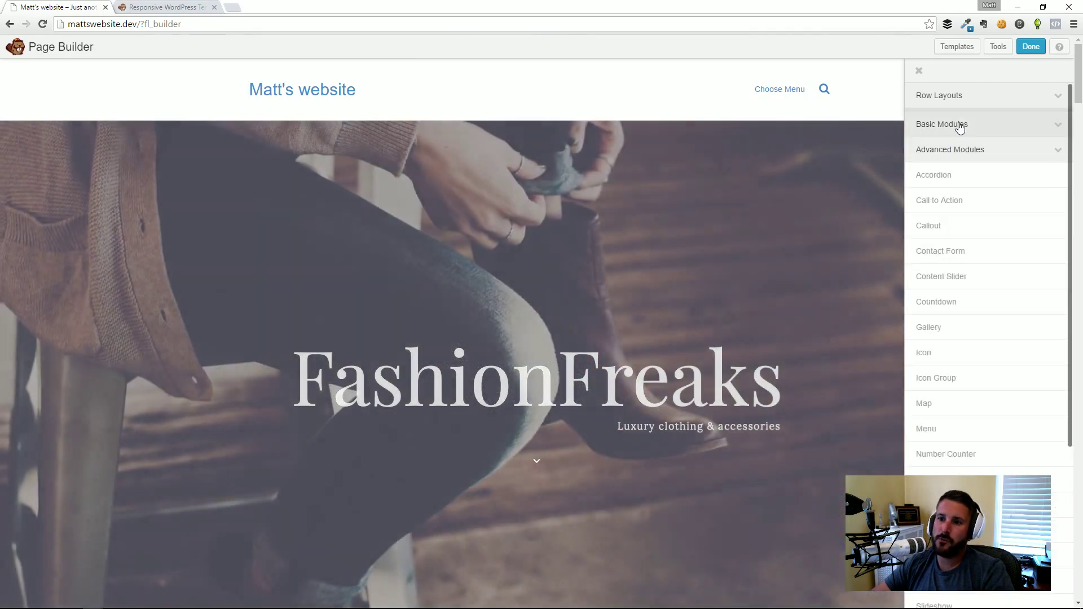
click(1029, 126)
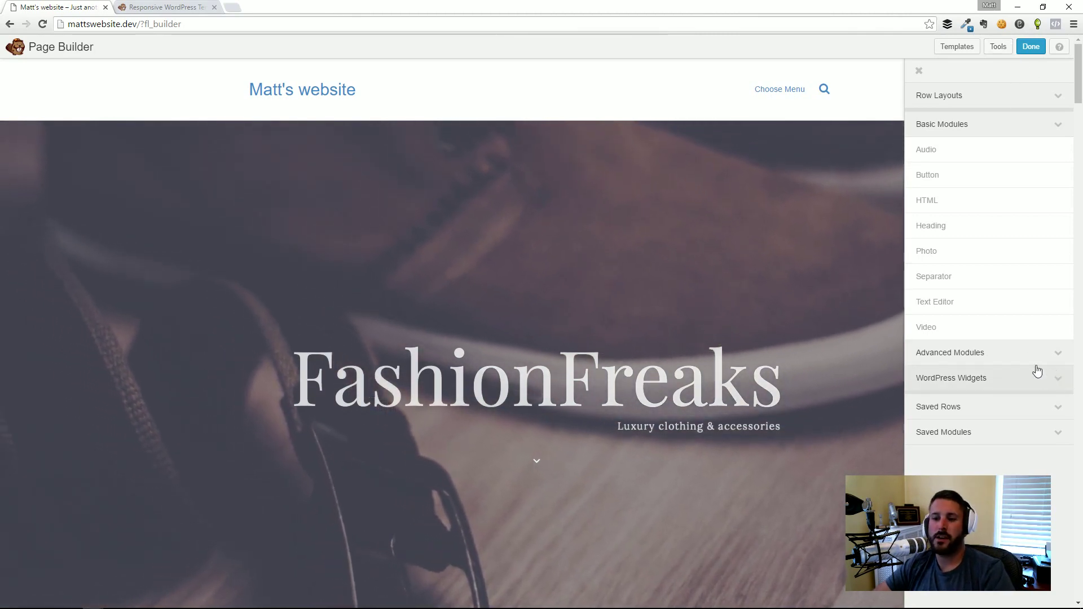
- Browse the Saved Rows and Saved Modules categories, finishing with Advanced Modules expanded
click(1016, 359)
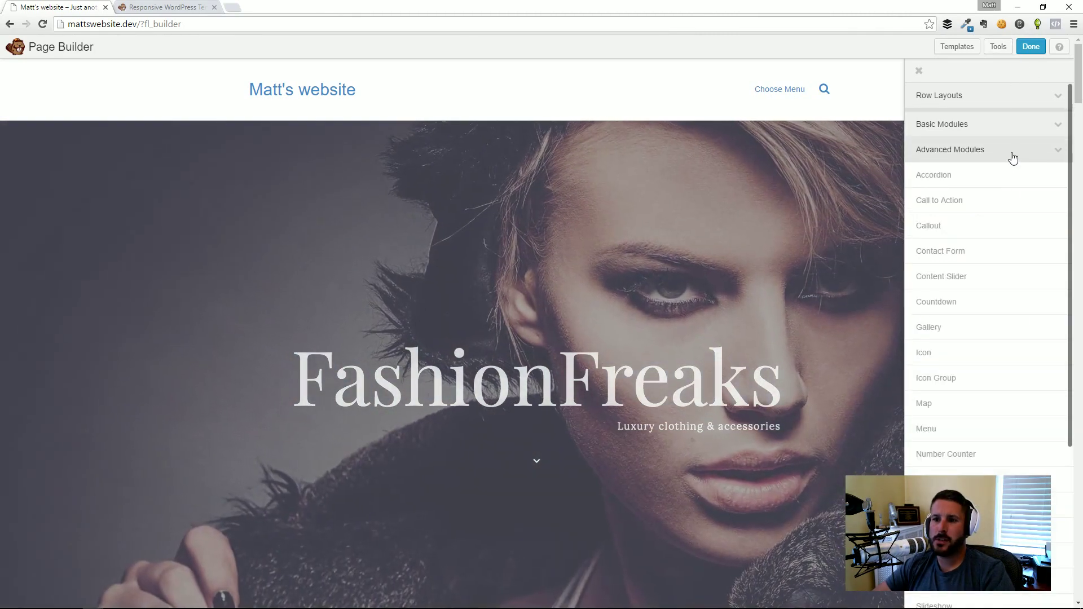
click(1013, 152)
click(960, 209)
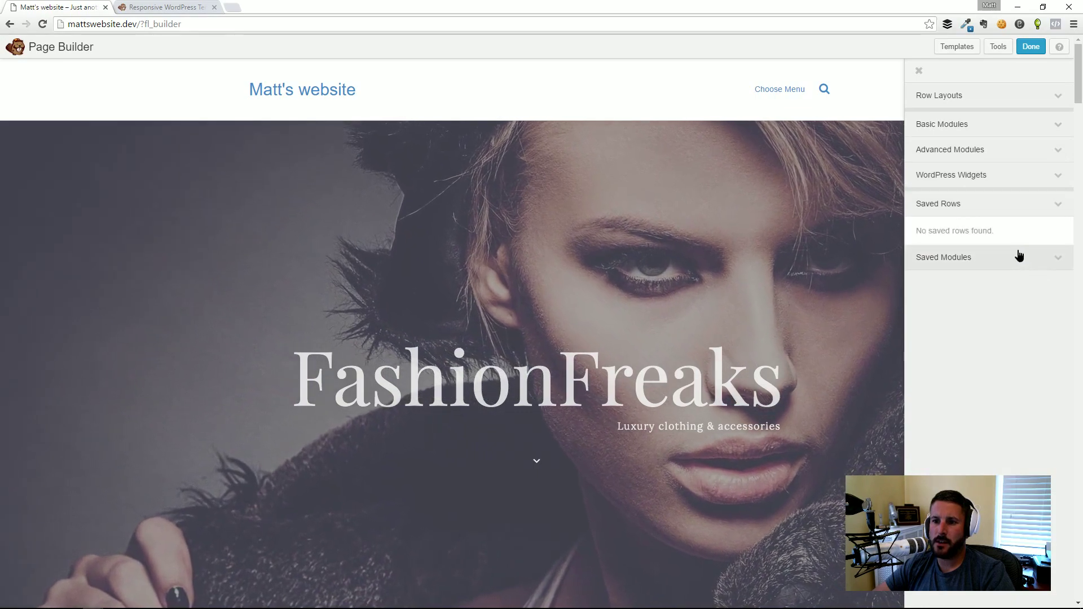
click(1019, 256)
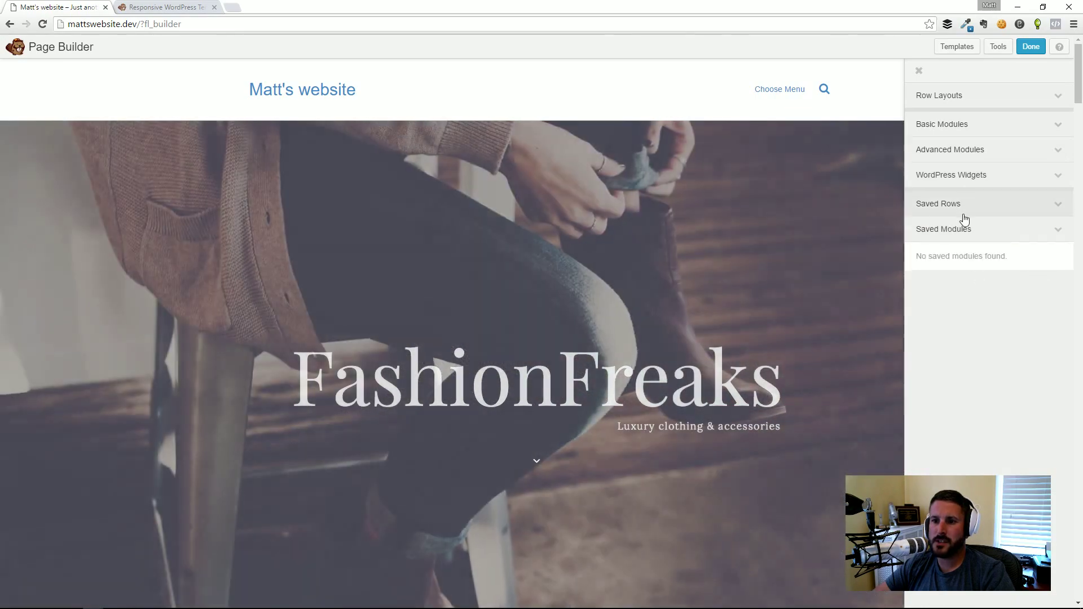
click(964, 206)
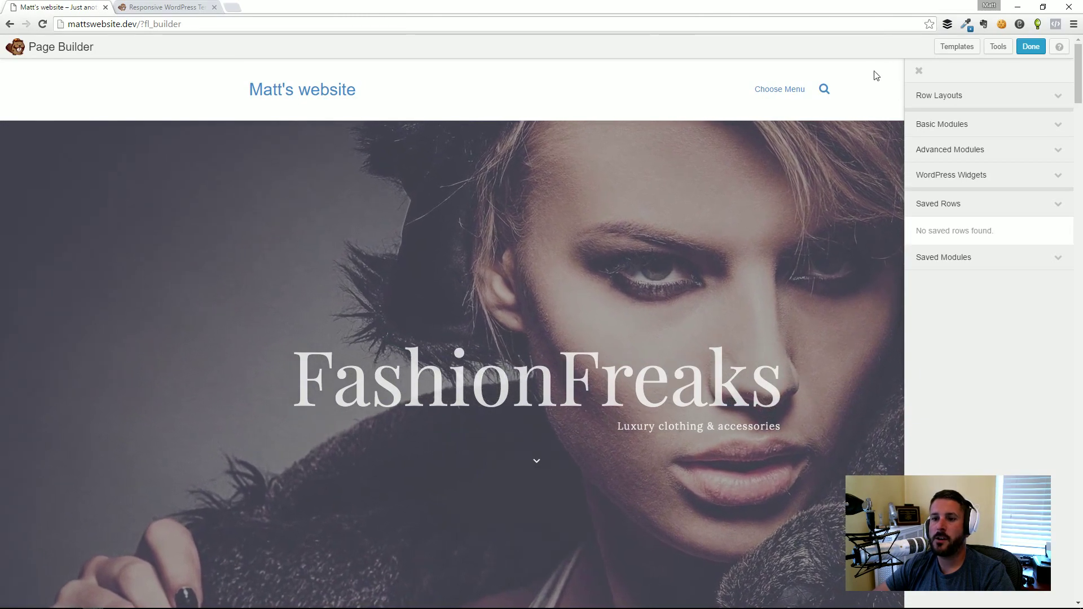
click(959, 150)
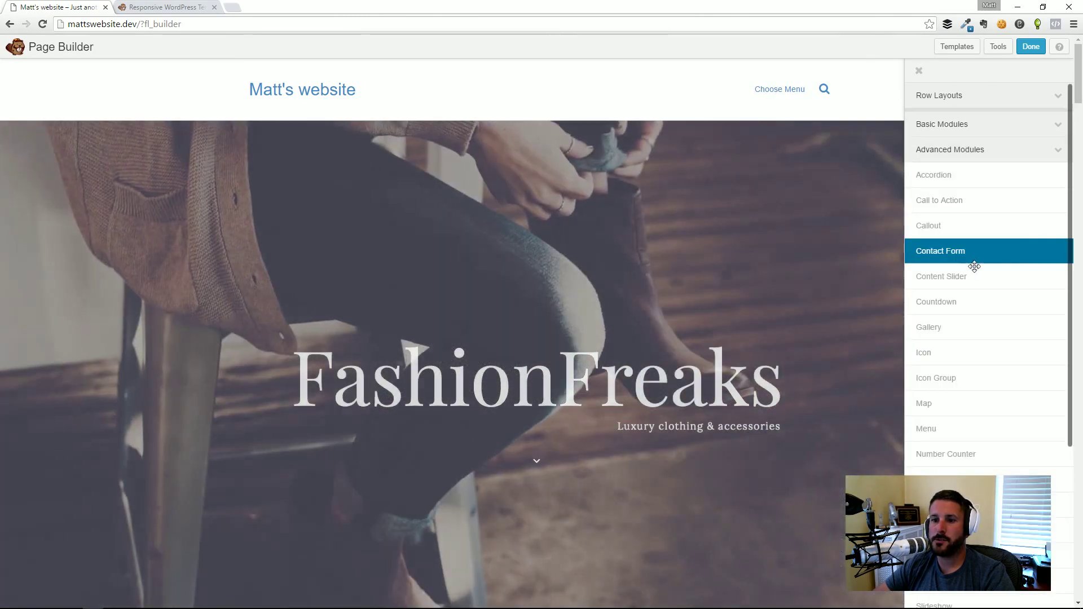